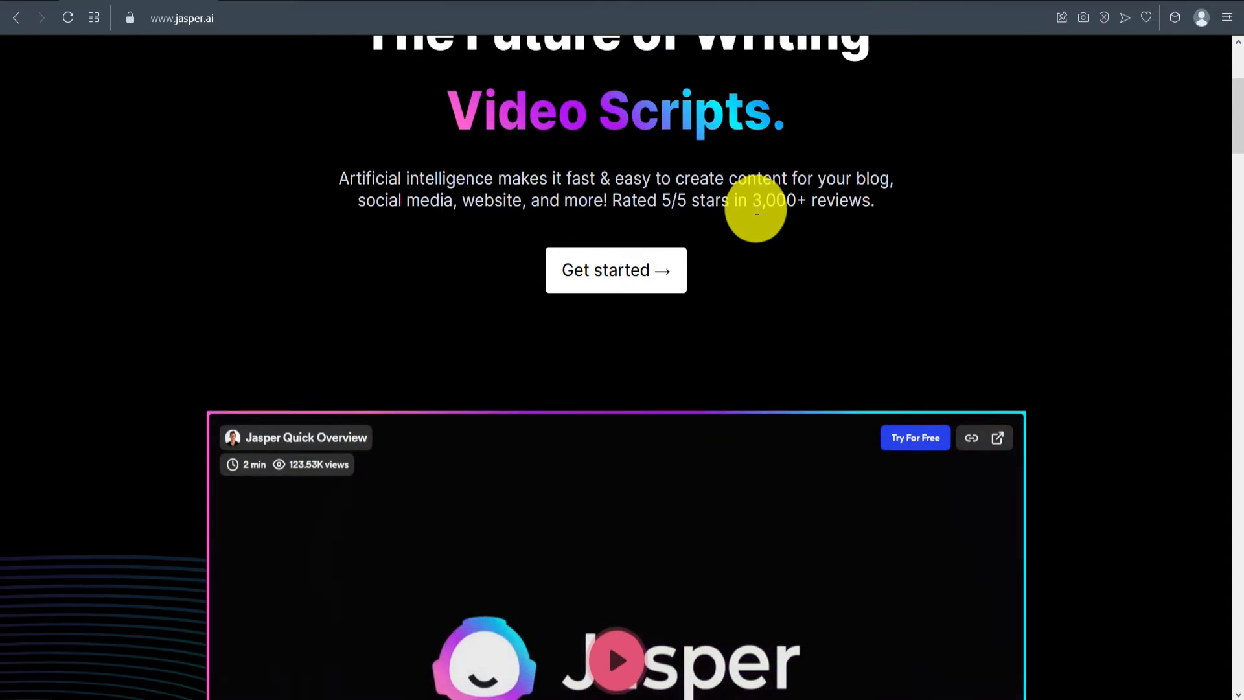
# Look through the Jasper home page, including the trusted companies and the "Who is Jasper?" section.
pyautogui.scroll(-15, 755, 208)
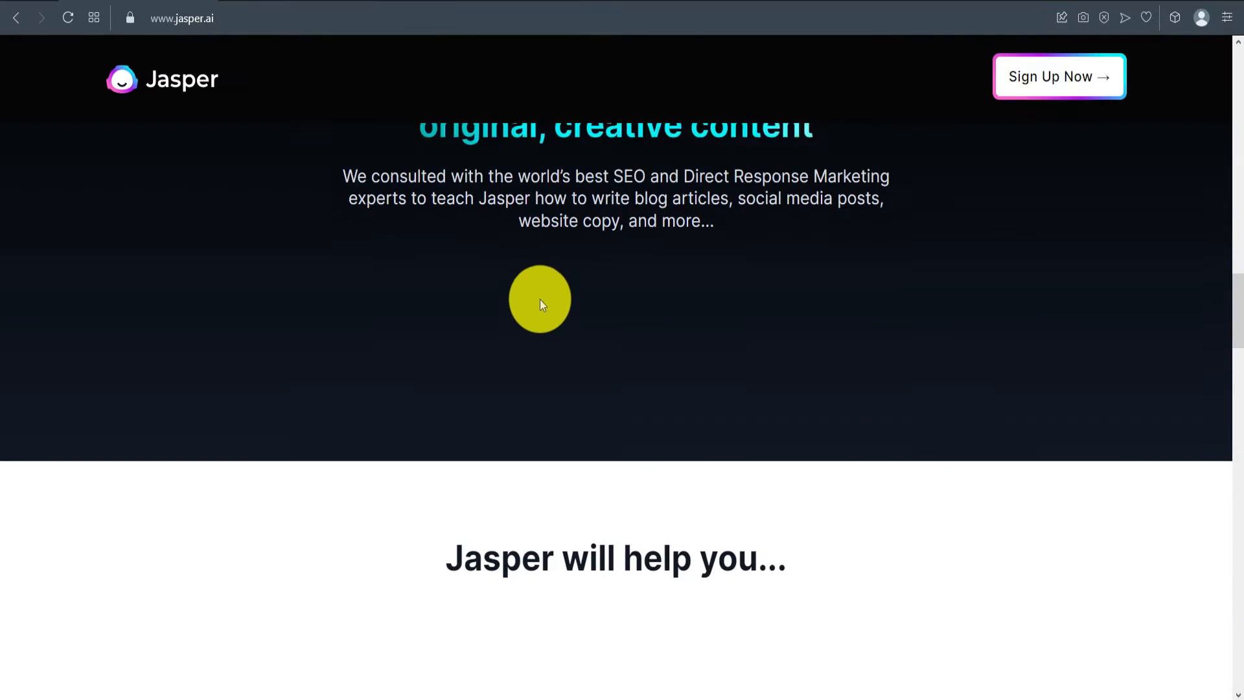
pyautogui.scroll(8, 540, 299)
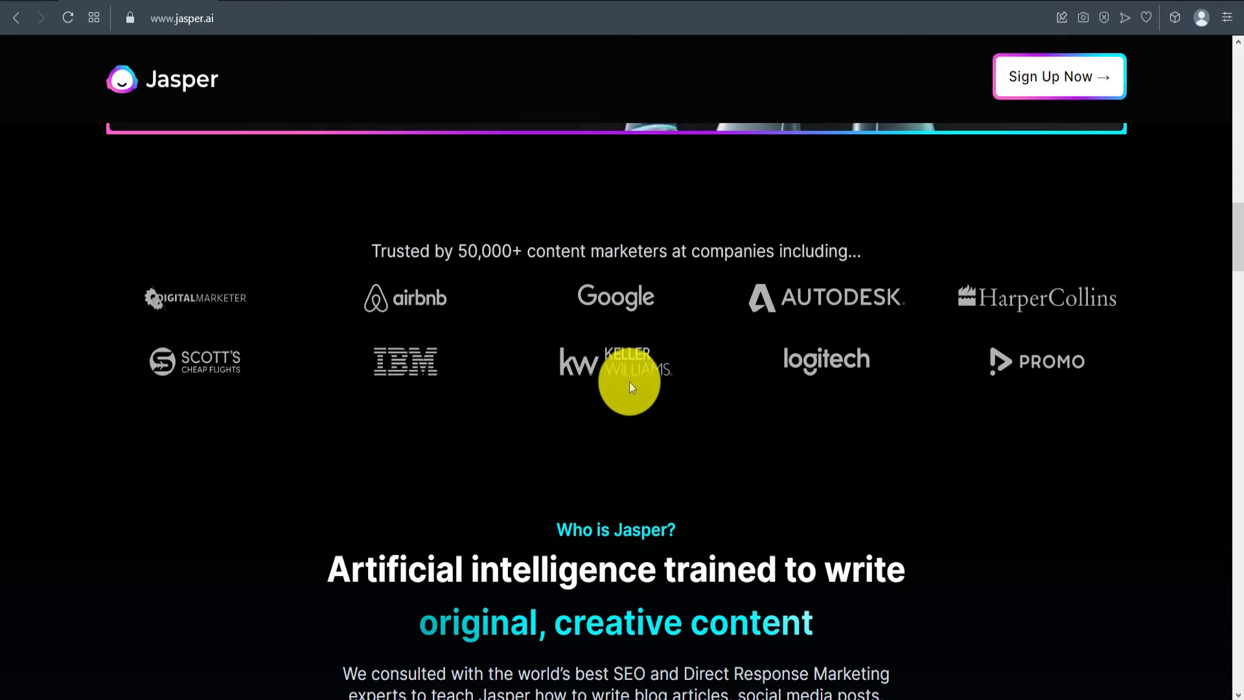
pyautogui.scroll(-8, 486, 354)
pyautogui.scroll(5, 279, 330)
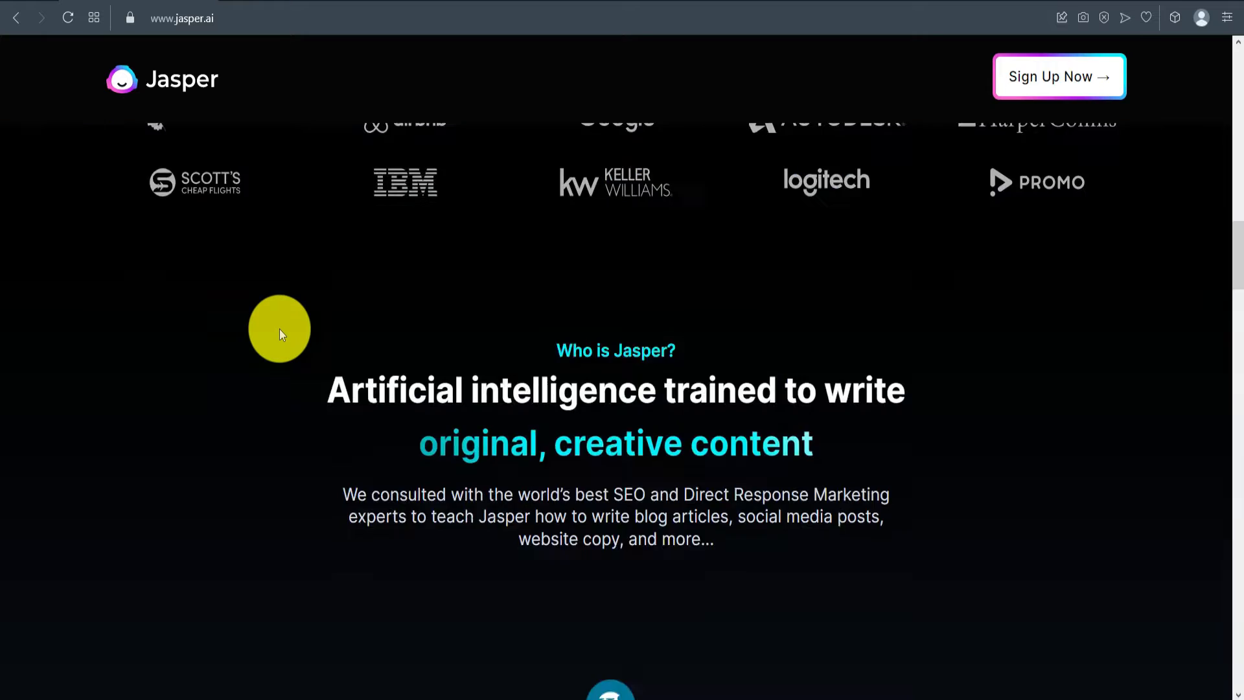
pyautogui.scroll(6, 279, 328)
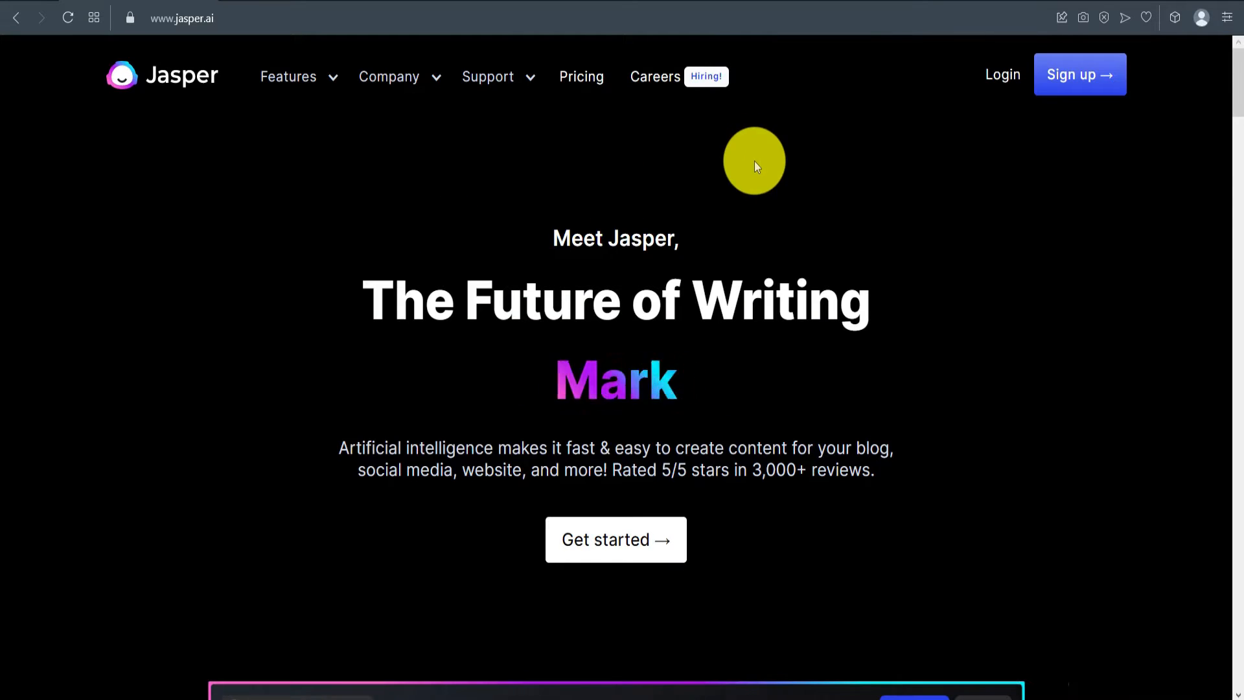
# Open the Jasper pricing page and set the Starter plan to 20,000 words per month.
pyautogui.click(578, 81)
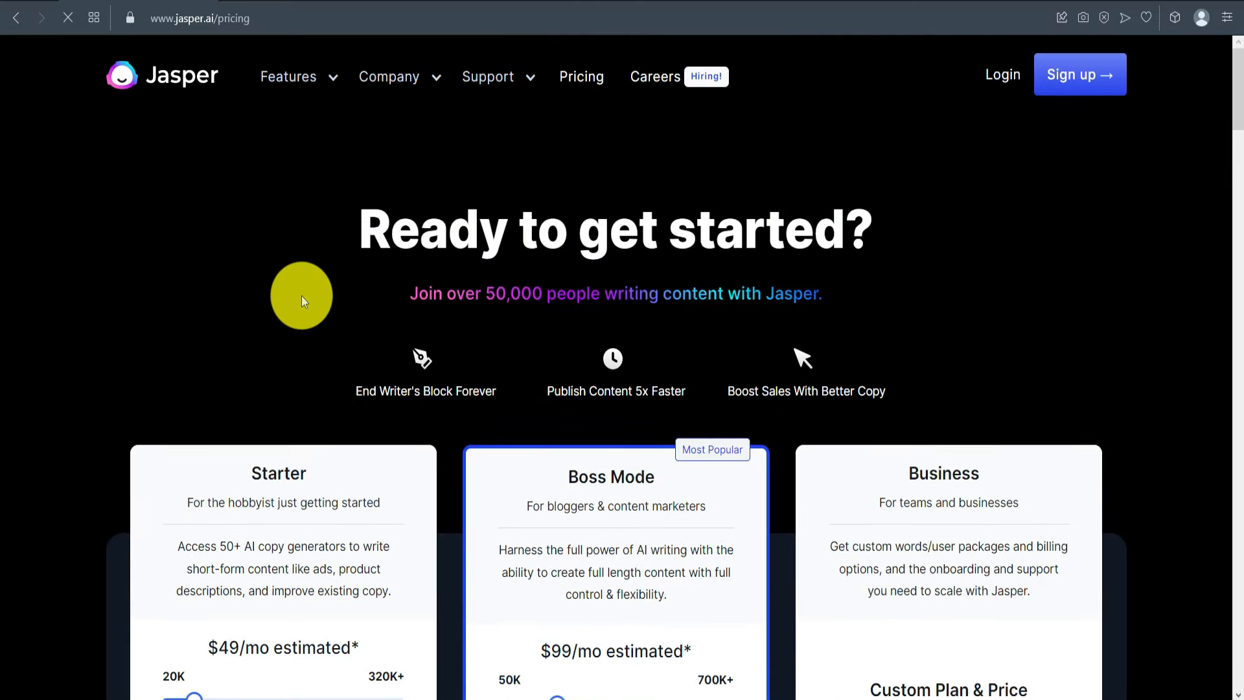
pyautogui.scroll(-1, 302, 296)
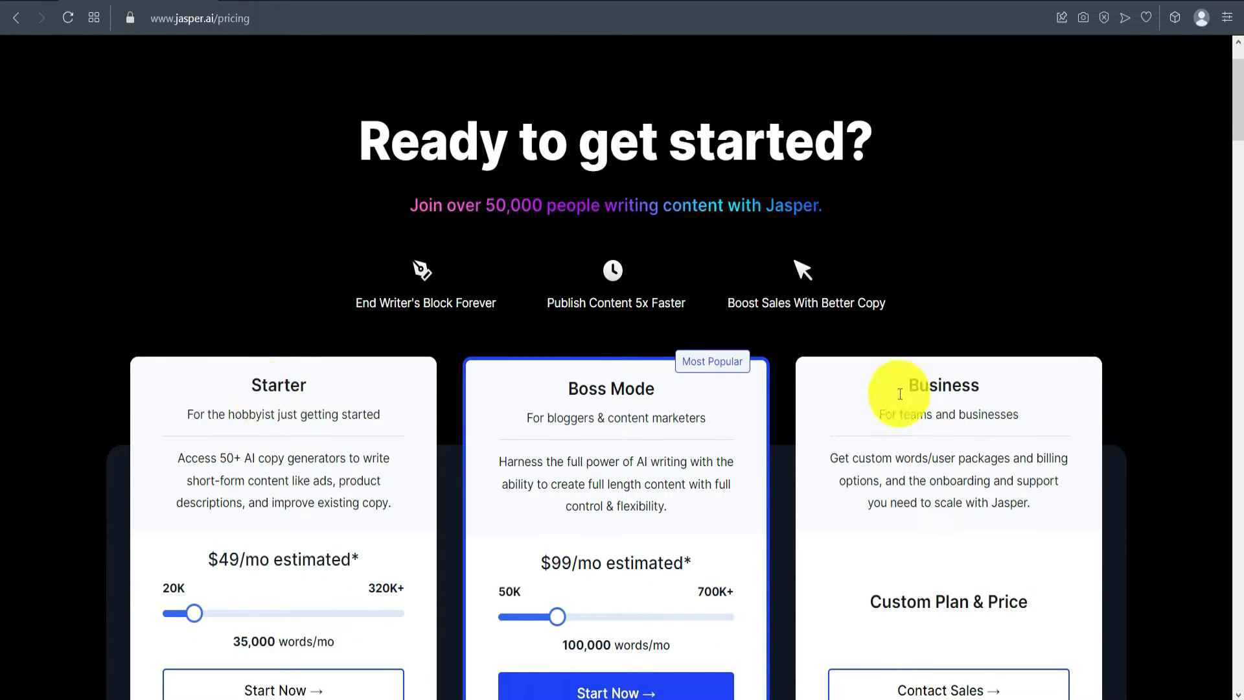
pyautogui.scroll(-3, 301, 409)
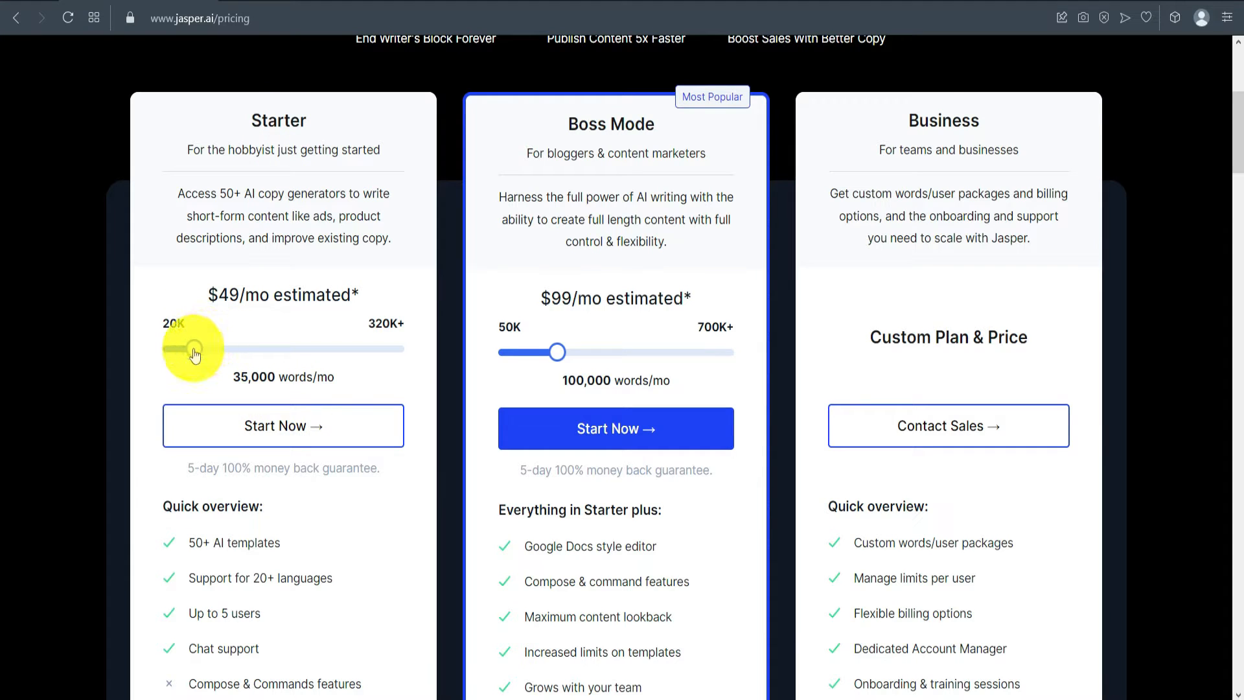
pyautogui.moveTo(196, 355); pyautogui.dragTo(170, 355)
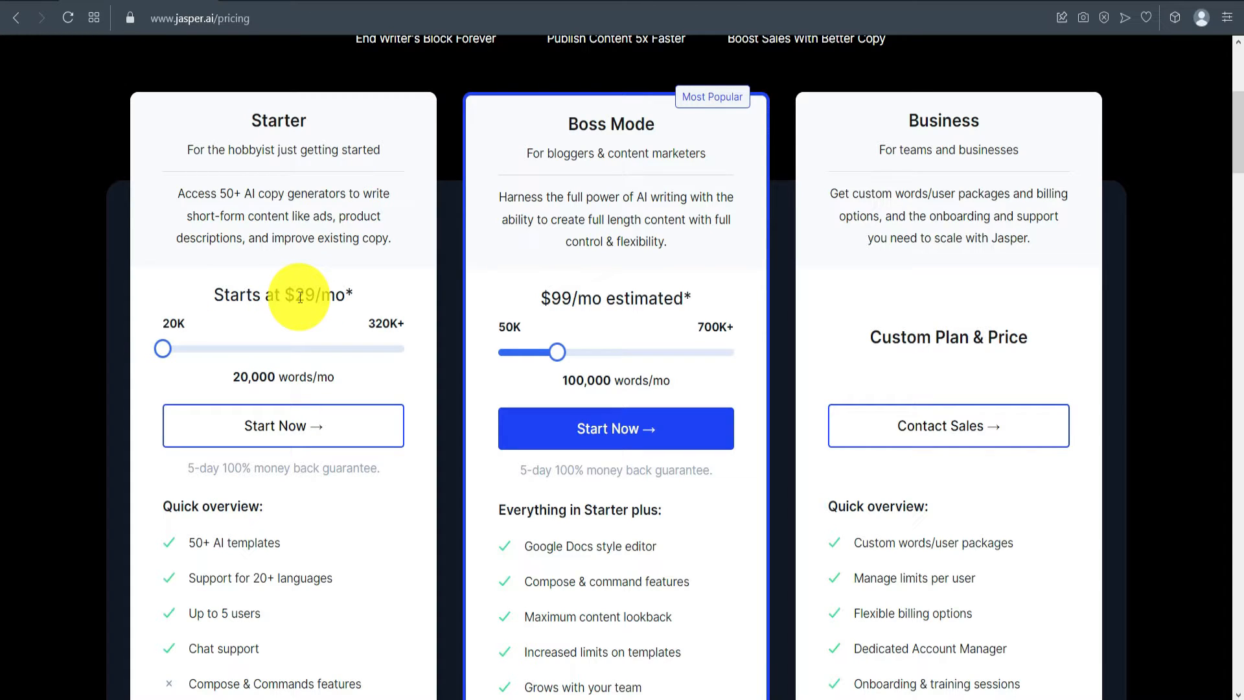
# Examine the Starter plan's feature explanations for AI templates, language support, chat support, and Compose & Commands.
pyautogui.scroll(-3, 170, 350)
pyautogui.moveTo(239, 367)
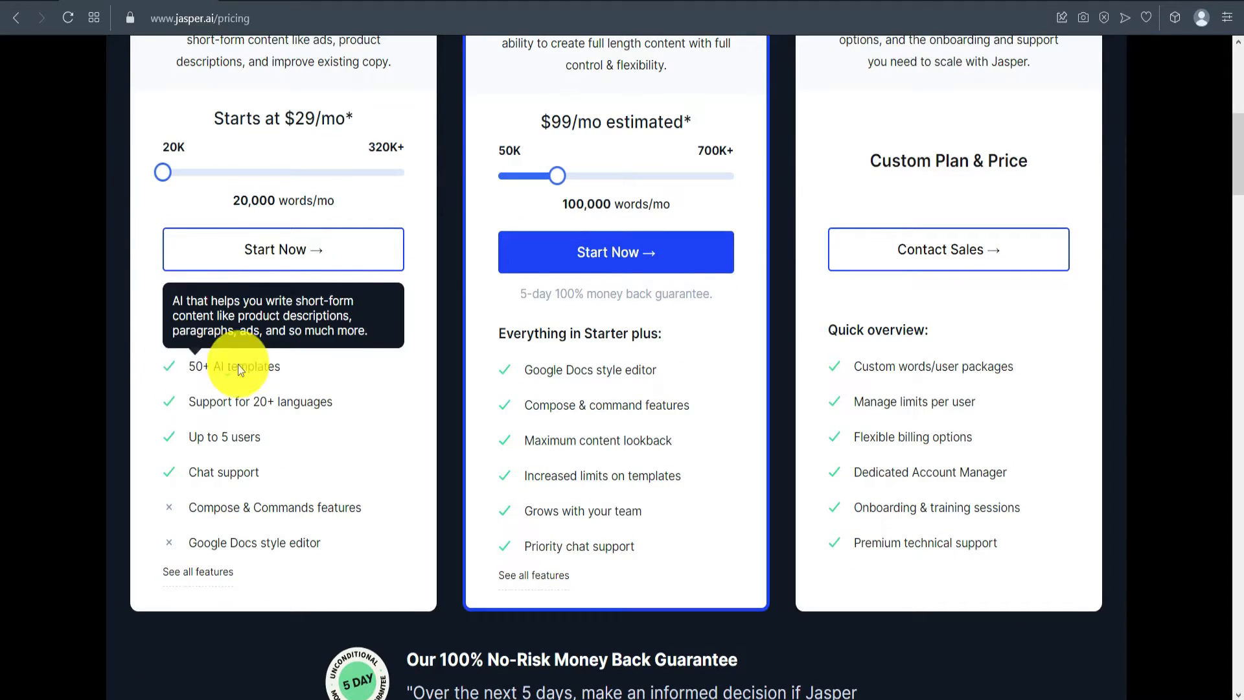
pyautogui.moveTo(181, 389)
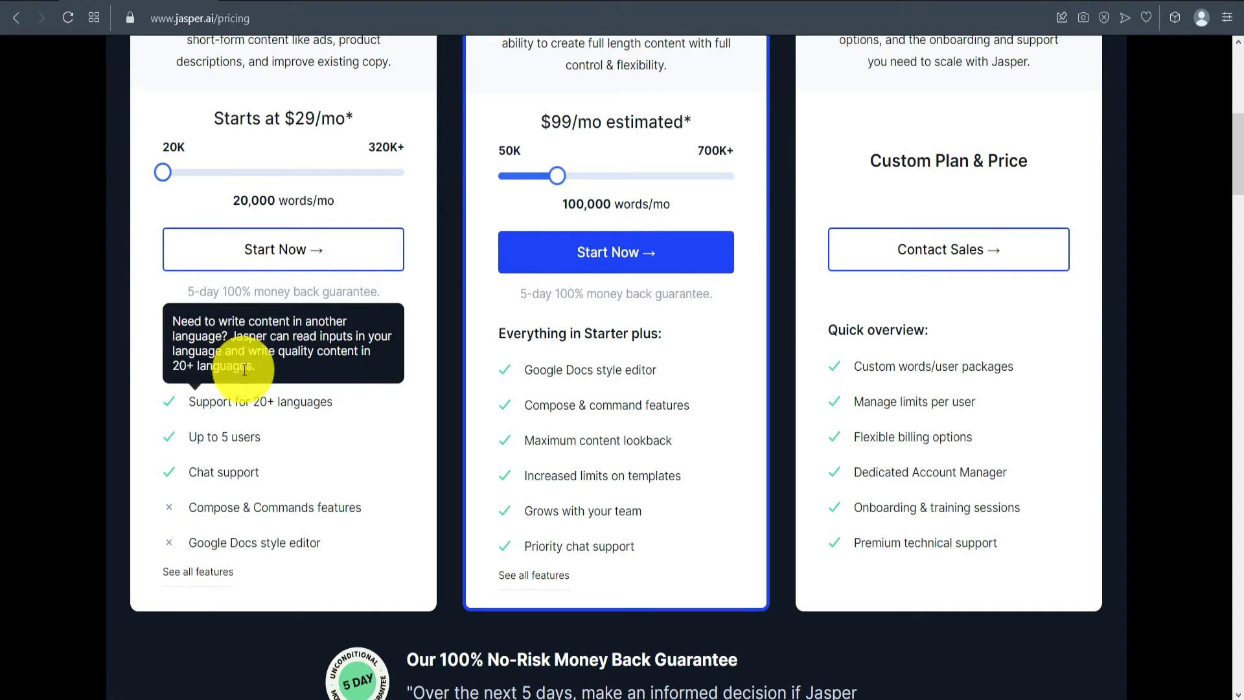
pyautogui.moveTo(336, 518)
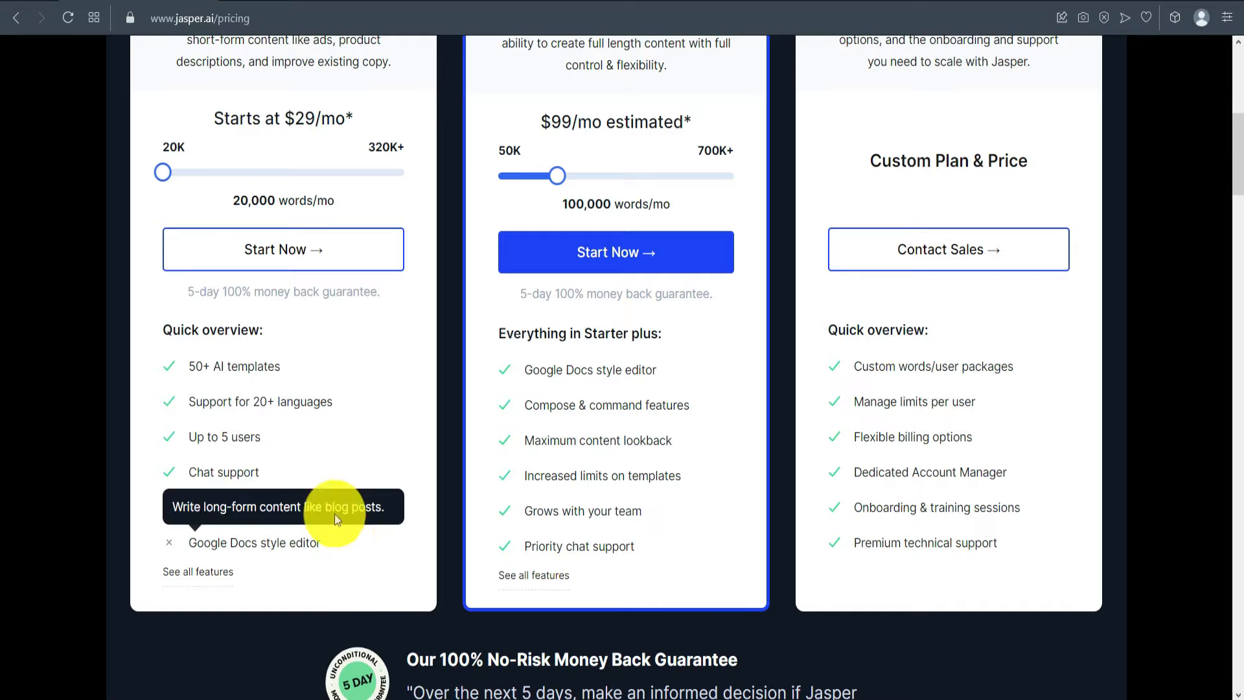
pyautogui.moveTo(204, 476)
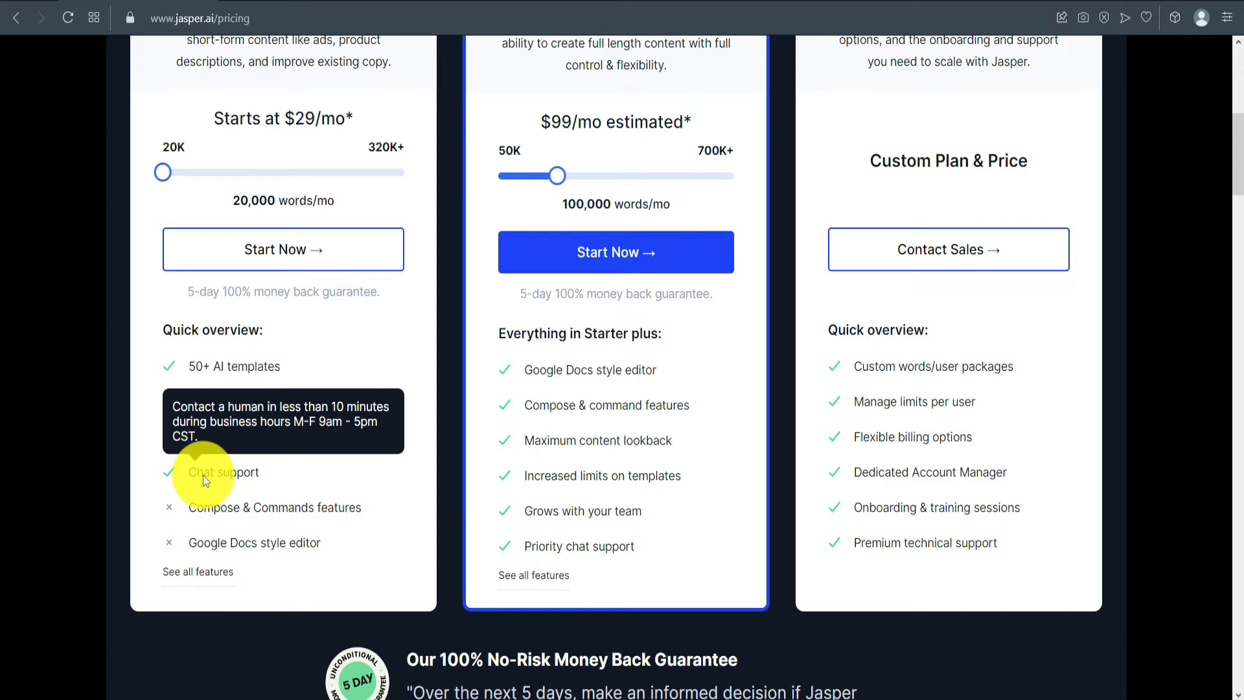
pyautogui.moveTo(282, 516)
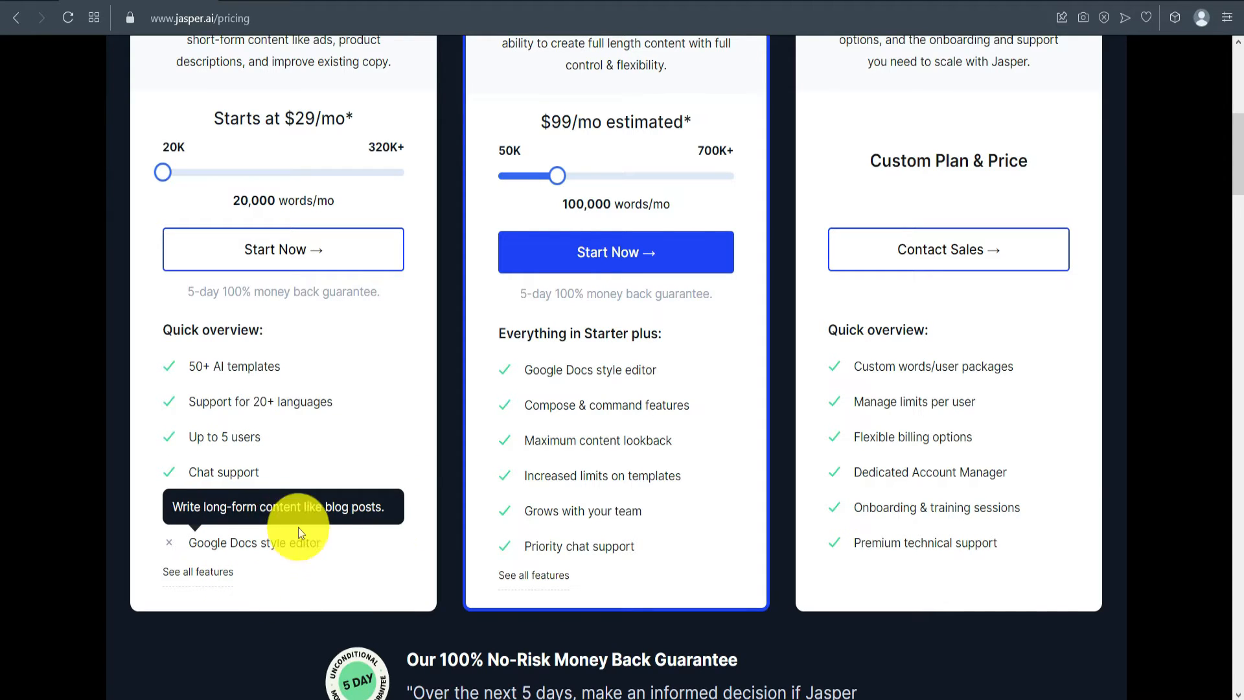
# Try the Boss Mode plan at 50,000 and 100,000 words per month, settling on 300,000.
pyautogui.scroll(1, 405, 468)
pyautogui.scroll(3, 475, 445)
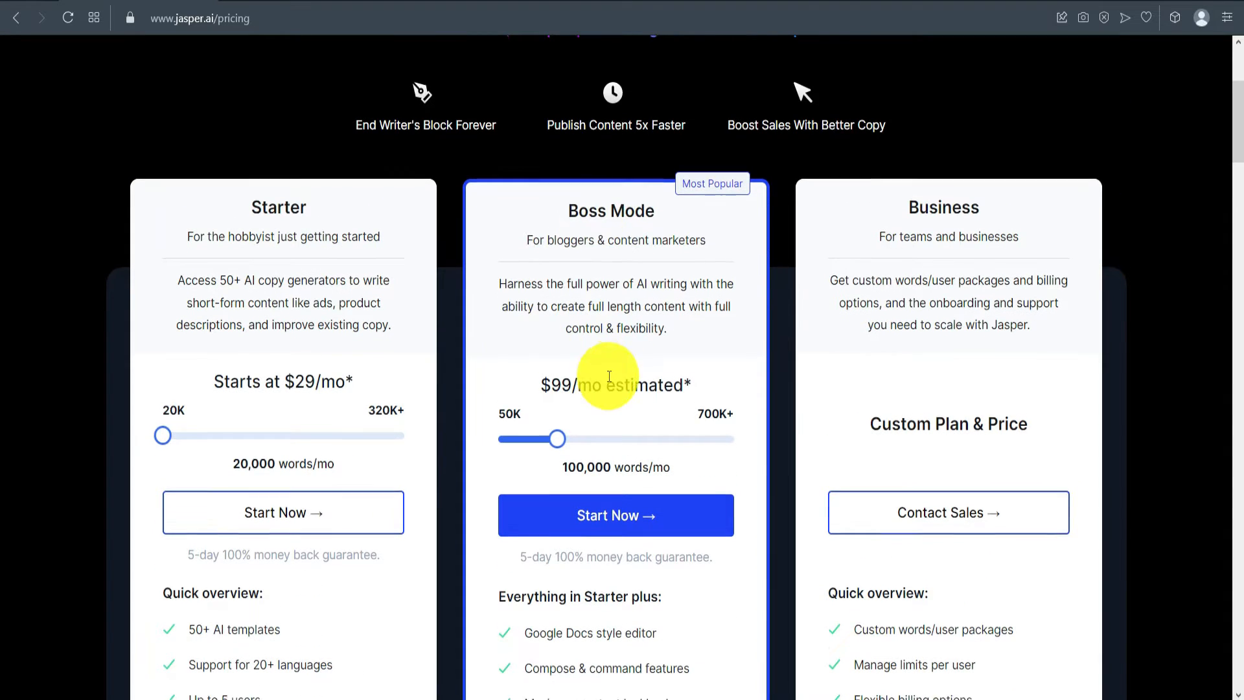
pyautogui.scroll(-1, 544, 366)
pyautogui.moveTo(554, 357); pyautogui.dragTo(505, 355)
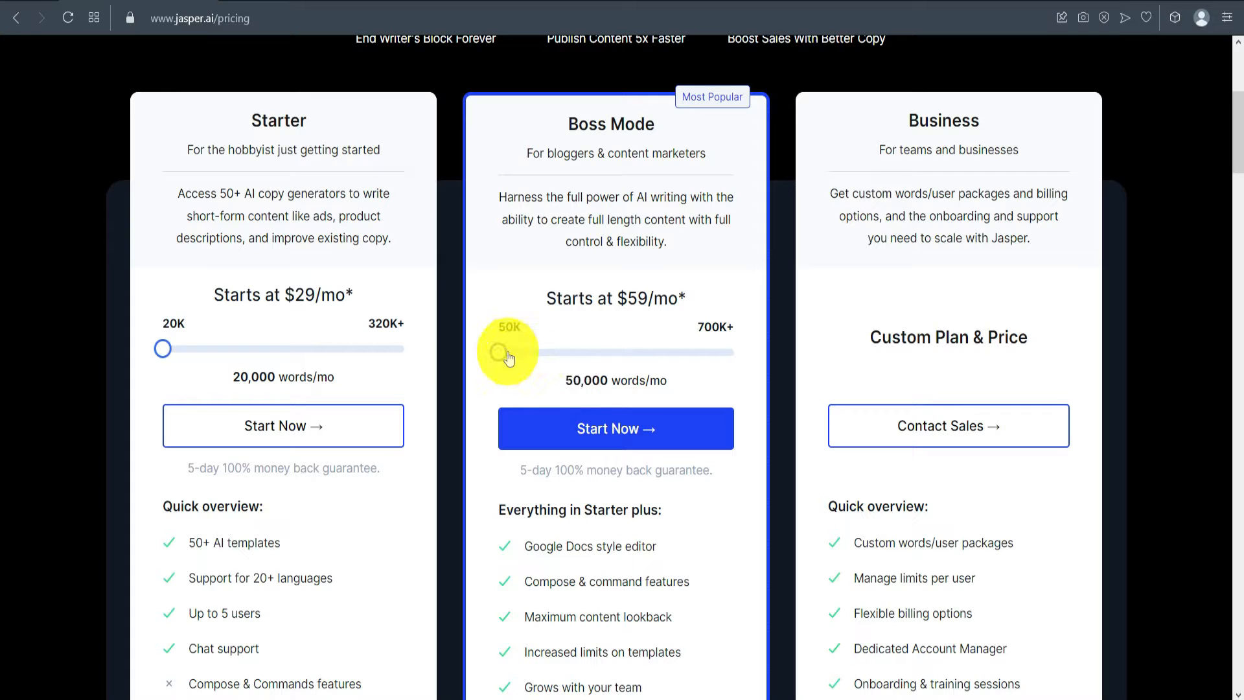
pyautogui.moveTo(498, 352); pyautogui.dragTo(561, 352)
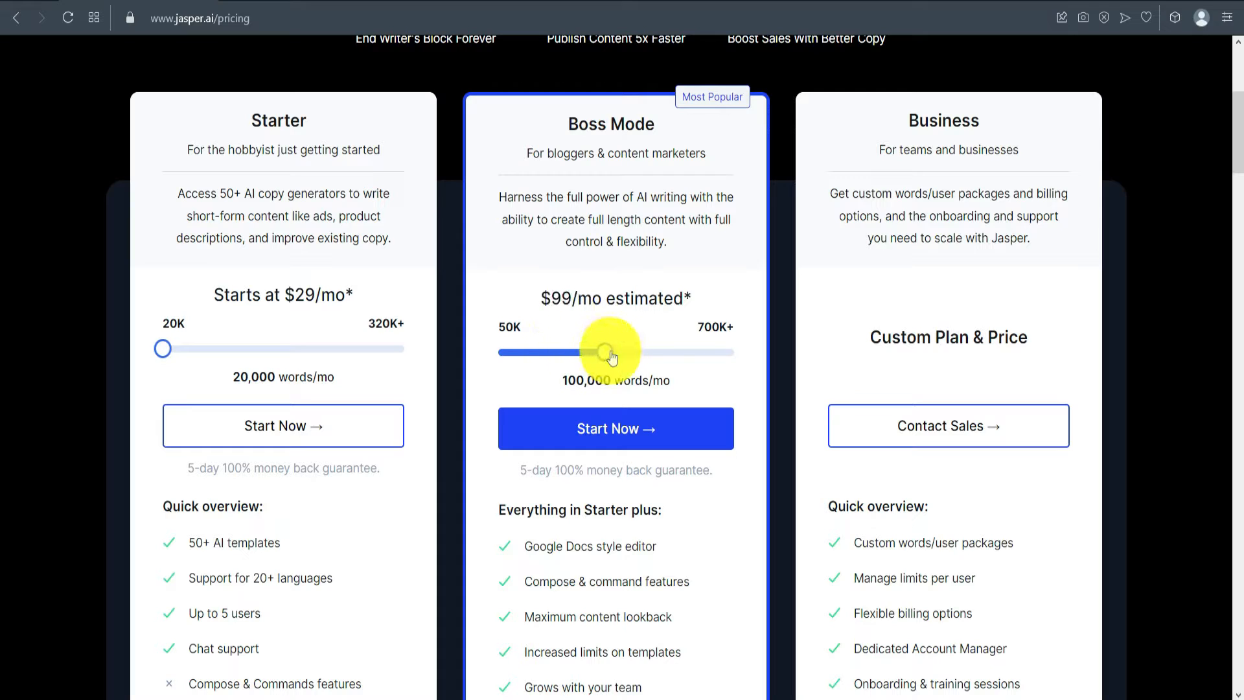
pyautogui.moveTo(544, 353); pyautogui.dragTo(616, 352)
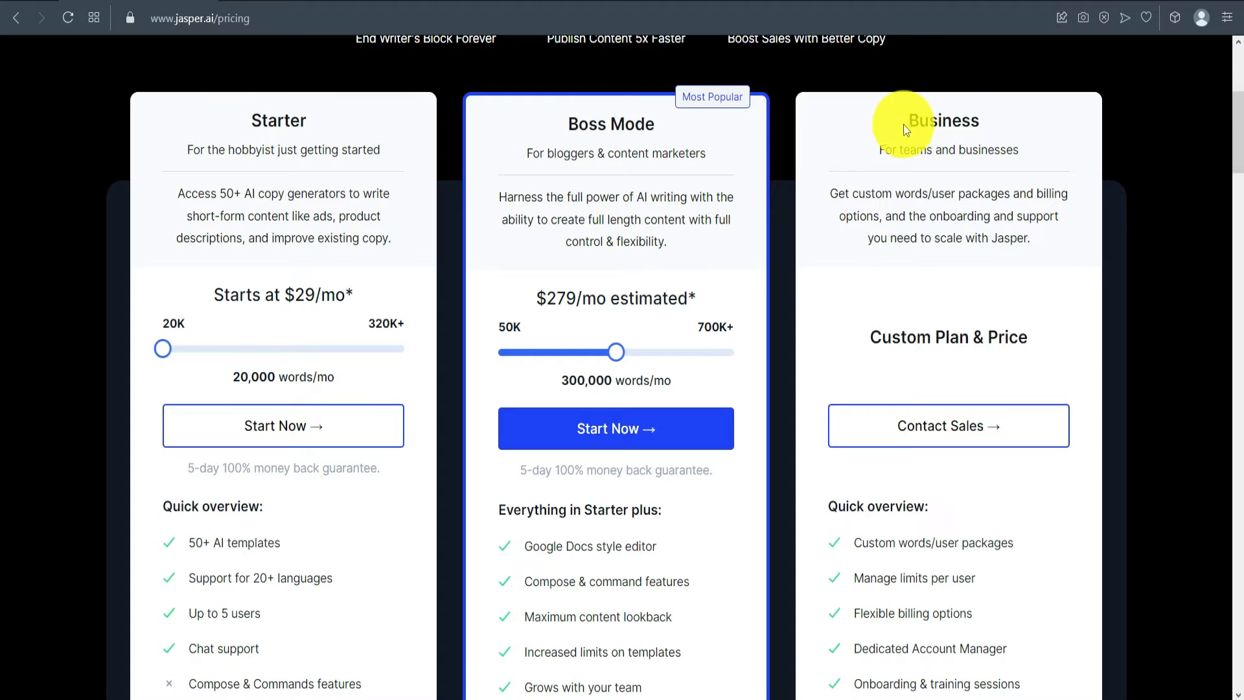
# Review the remaining plan features and the money-back guarantee on the pricing page.
pyautogui.scroll(-7, 935, 224)
pyautogui.scroll(-4, 934, 220)
pyautogui.scroll(3, 934, 221)
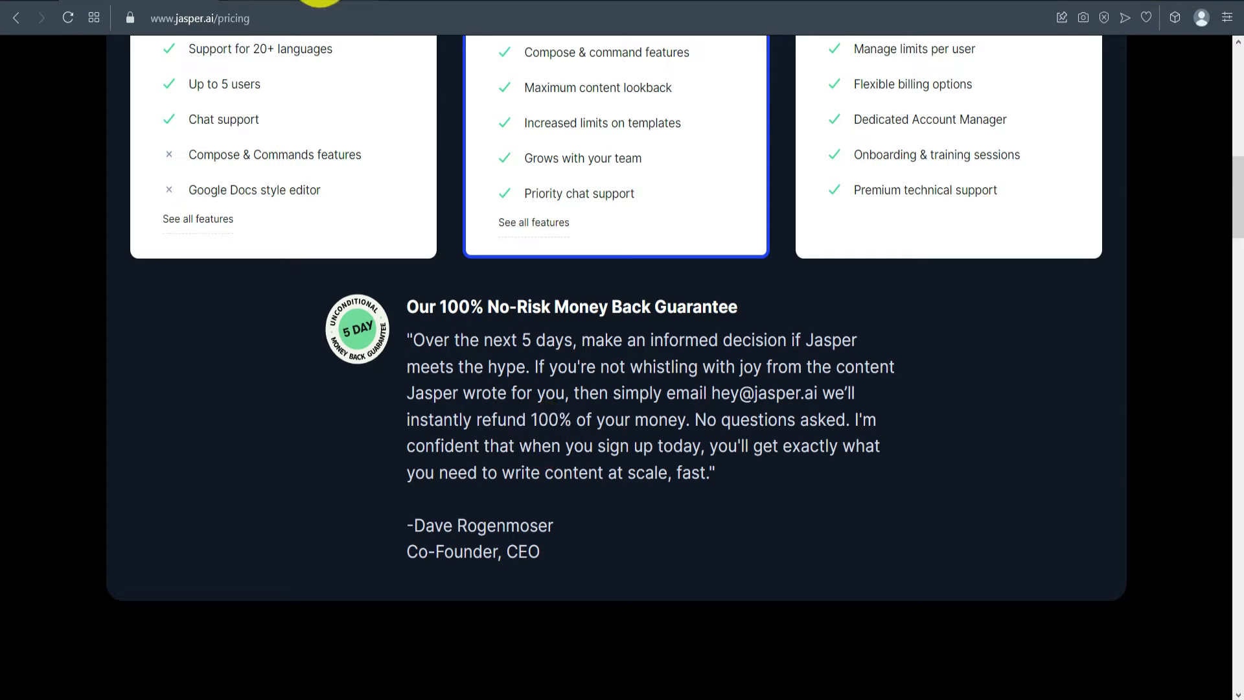
# Switch to the Jasper app dashboard and open the template library filtered to Frameworks.
pyautogui.click(319, 3)
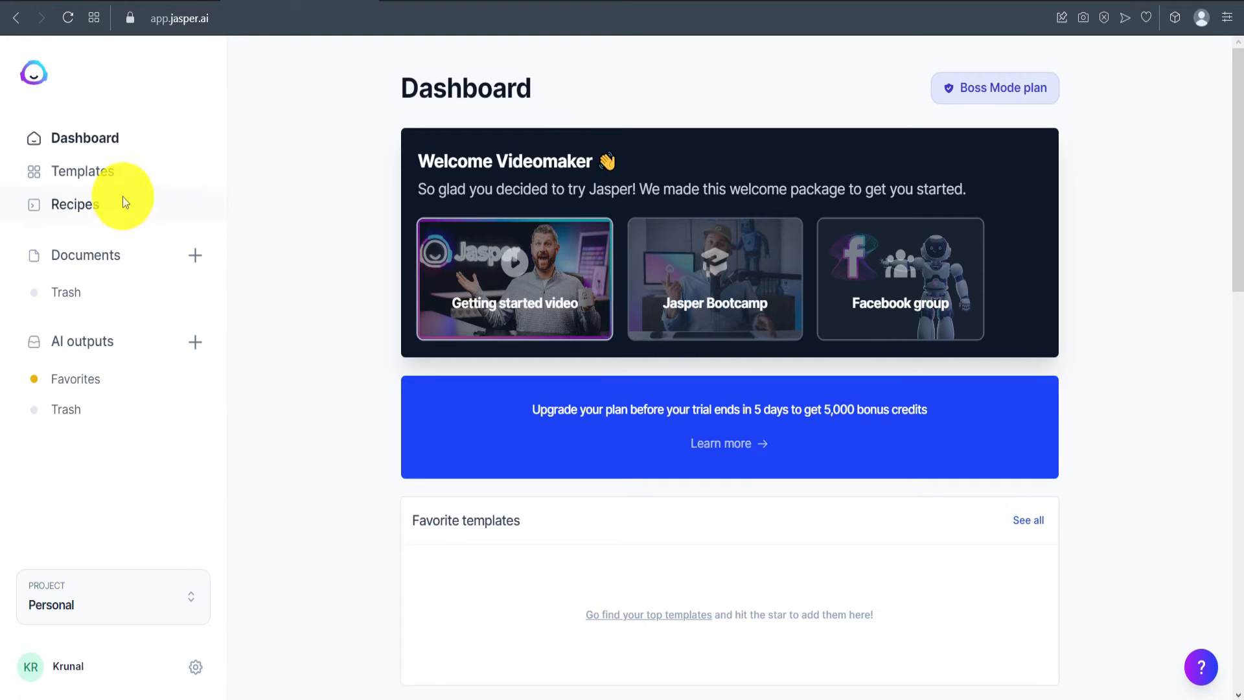
pyautogui.click(92, 181)
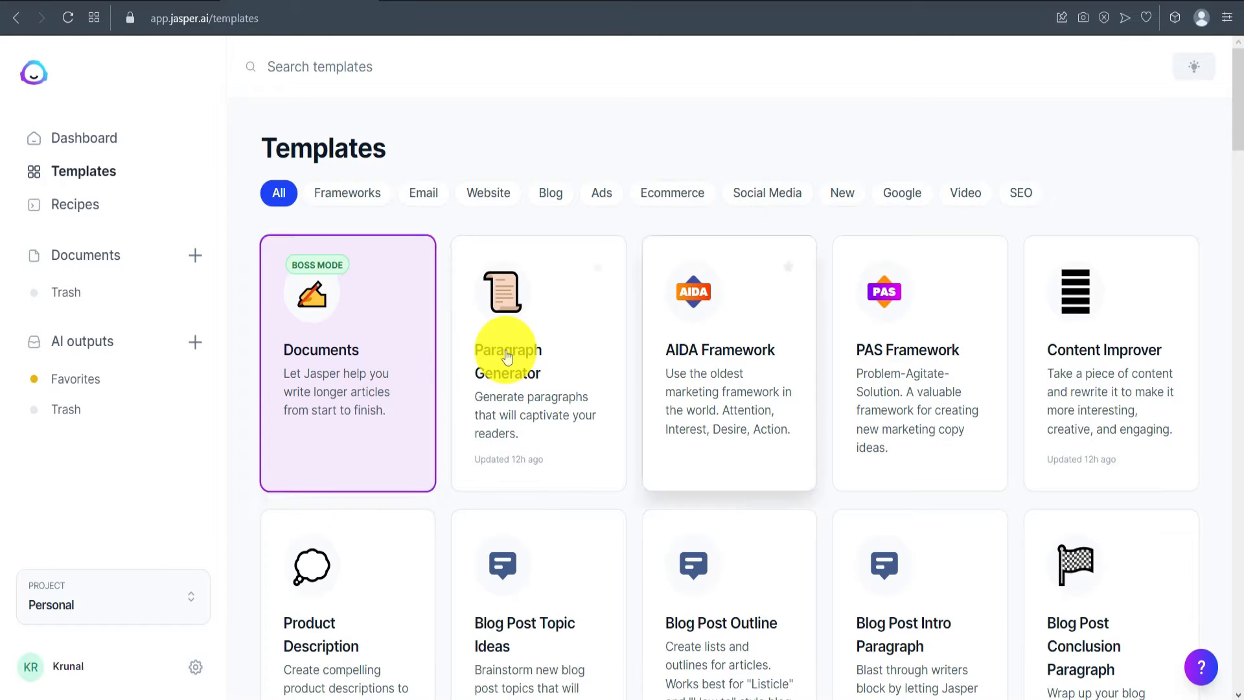
pyautogui.click(356, 195)
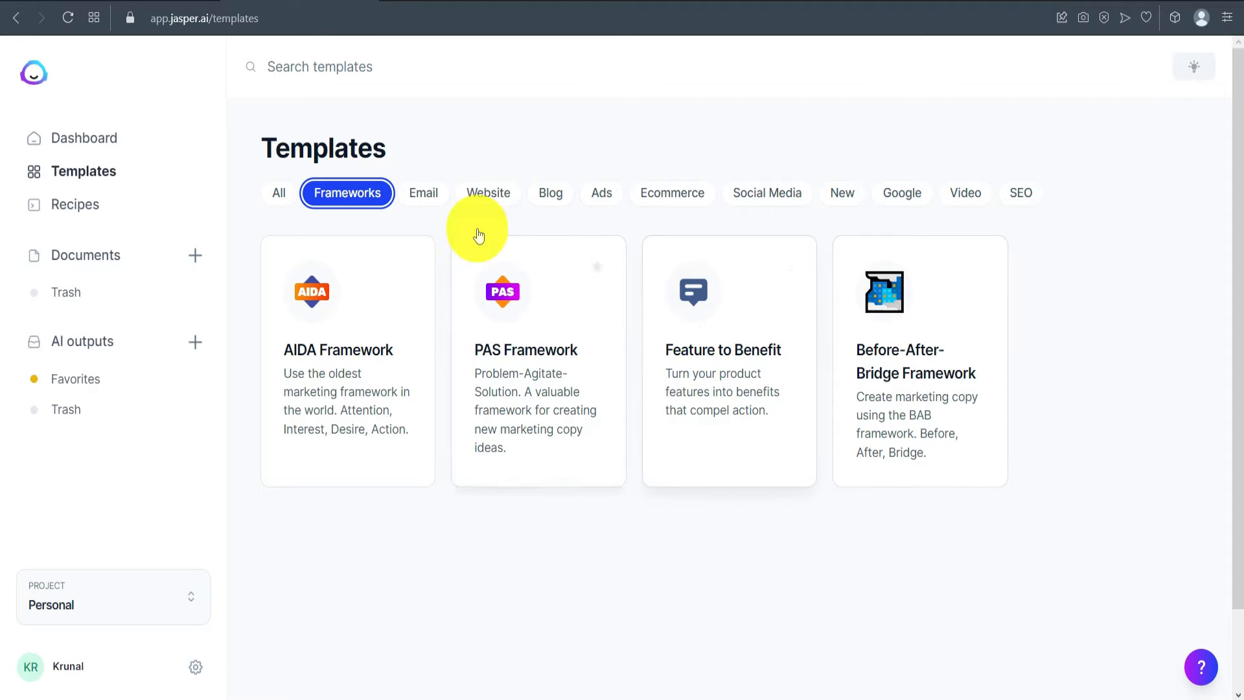
# Filter the templates to Email and then Website, looking through each category's templates.
pyautogui.click(432, 198)
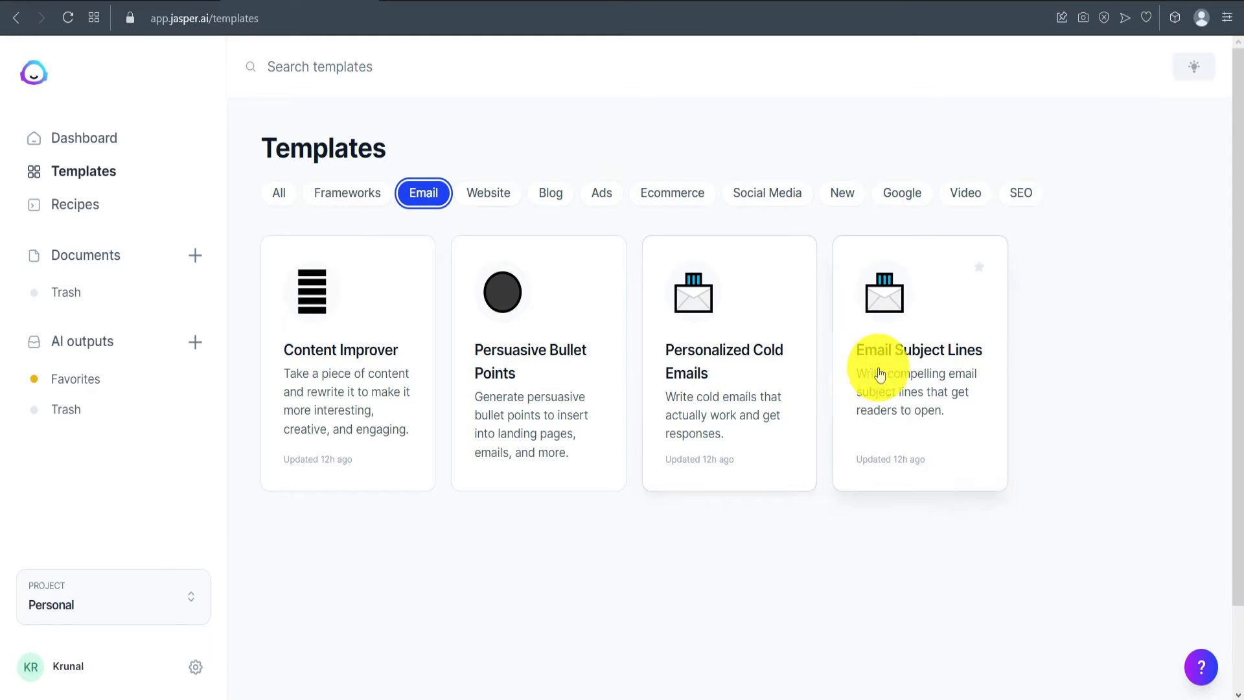
pyautogui.click(487, 195)
pyautogui.scroll(-1, 258, 350)
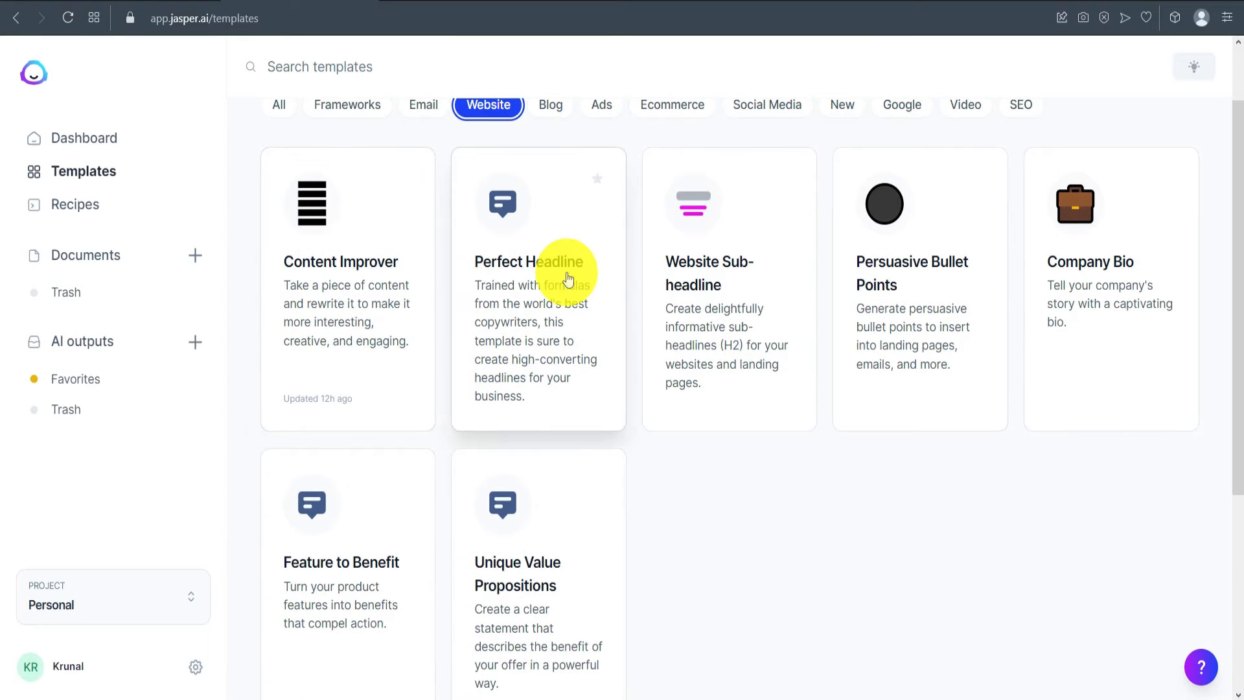
pyautogui.scroll(-1, 648, 340)
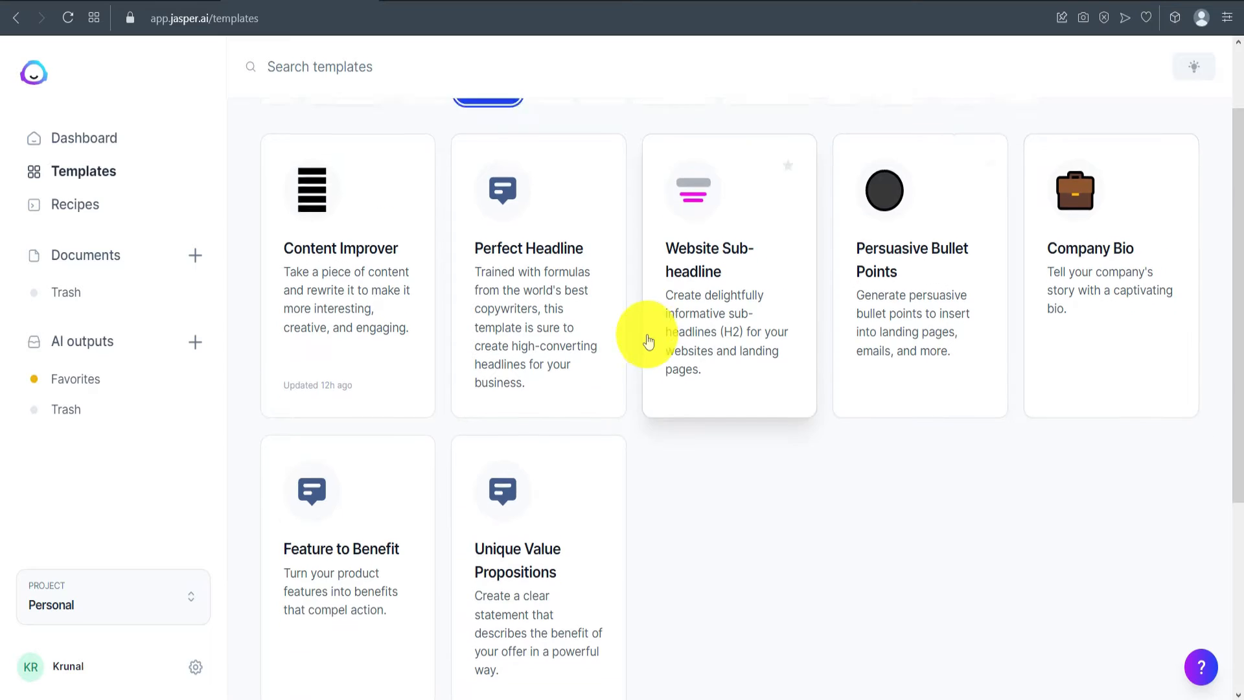
pyautogui.scroll(-1, 642, 350)
pyautogui.scroll(2, 467, 363)
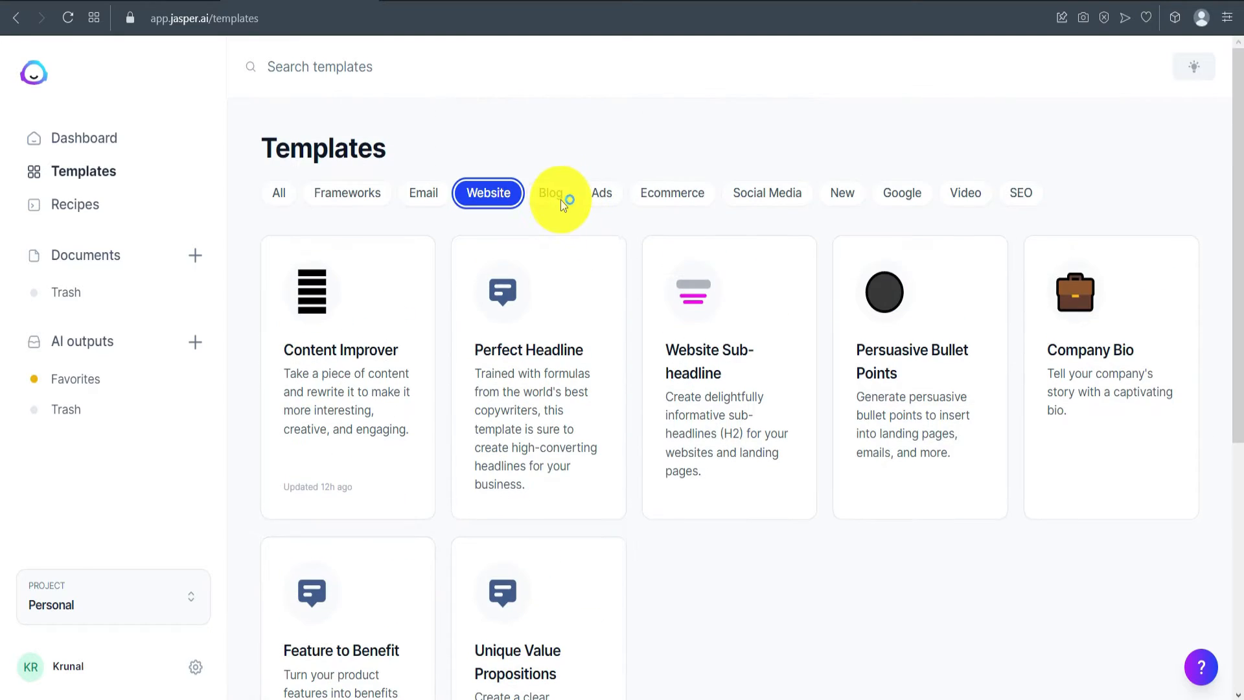
# Browse the templates in the Blog category and then those in the Ads category.
pyautogui.click(558, 201)
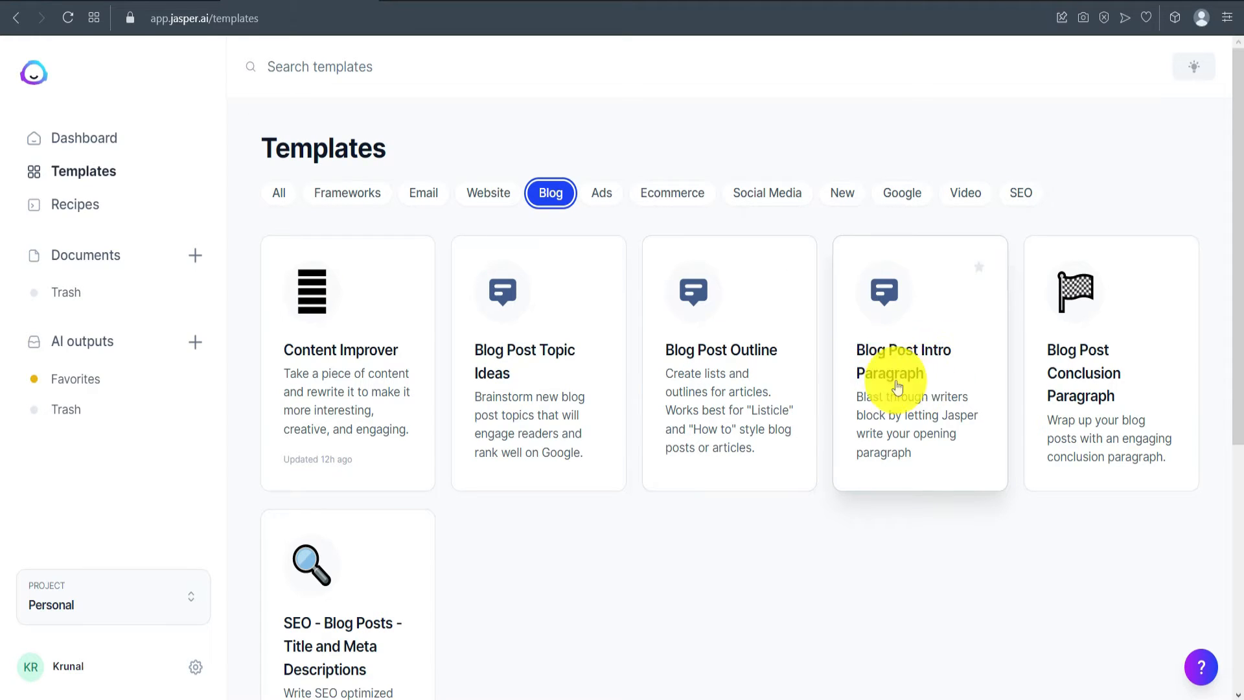
pyautogui.scroll(-2, 1098, 382)
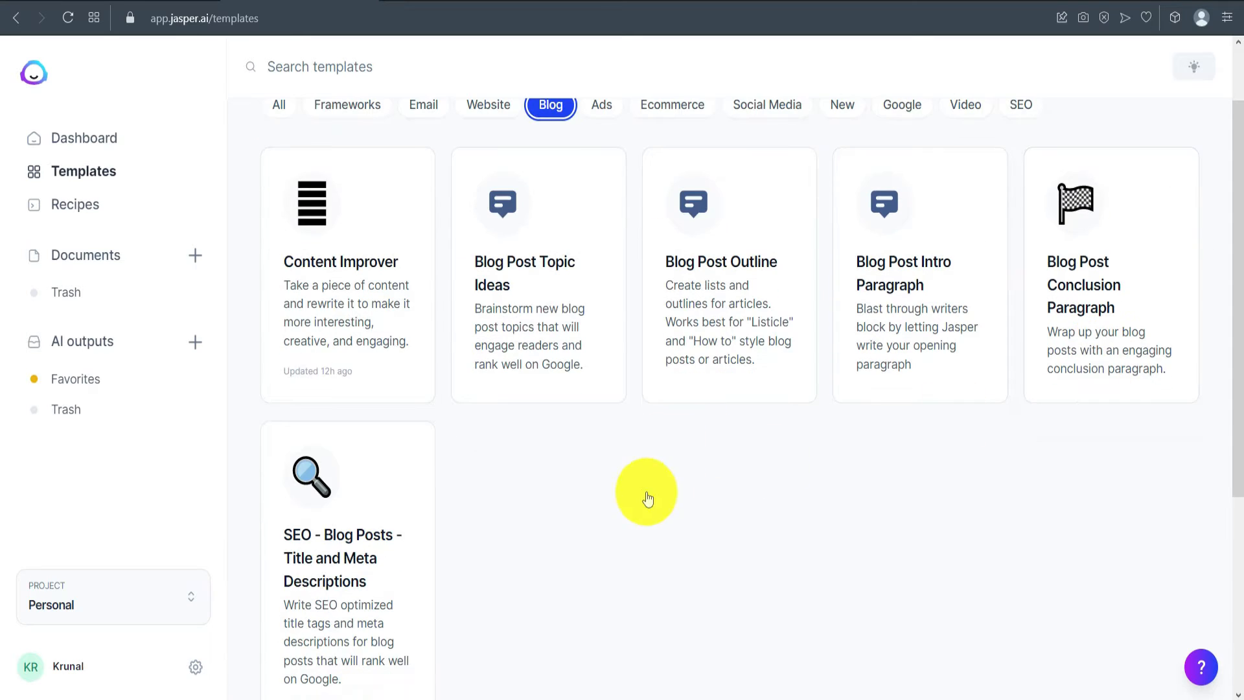
pyautogui.scroll(2, 642, 480)
pyautogui.click(602, 194)
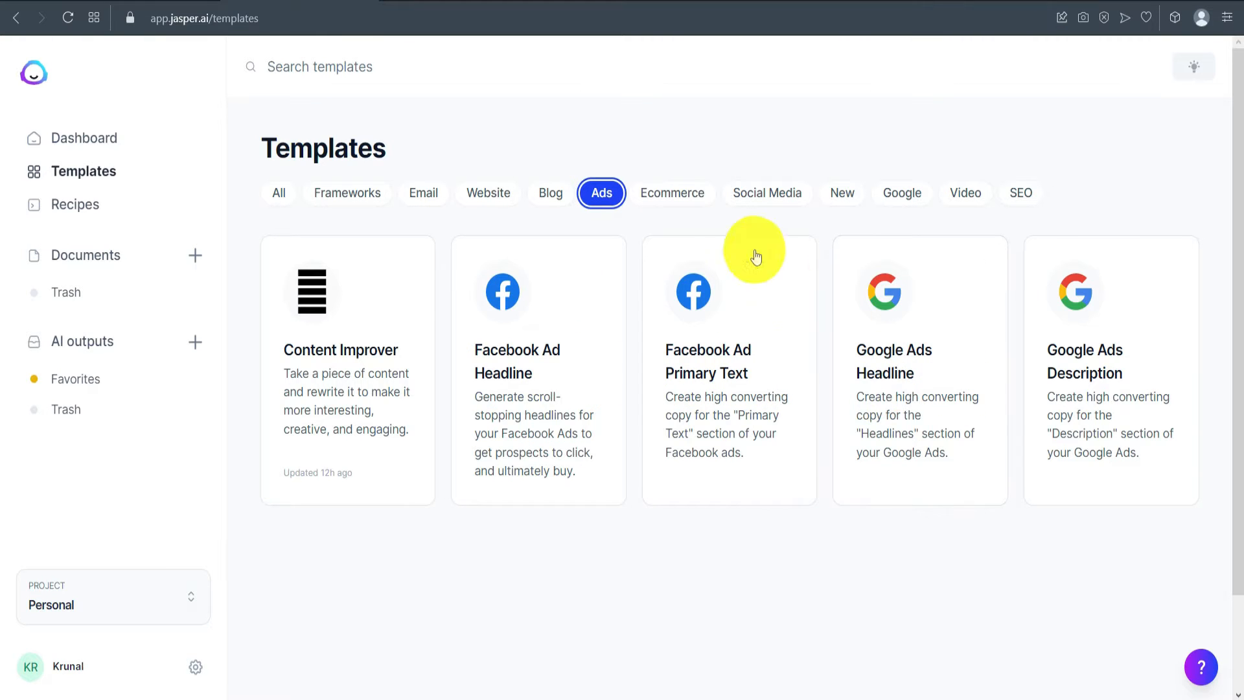
# Show the Ecommerce templates and then the Social Media templates, viewing each full list.
pyautogui.click(657, 205)
pyautogui.scroll(-3, 536, 467)
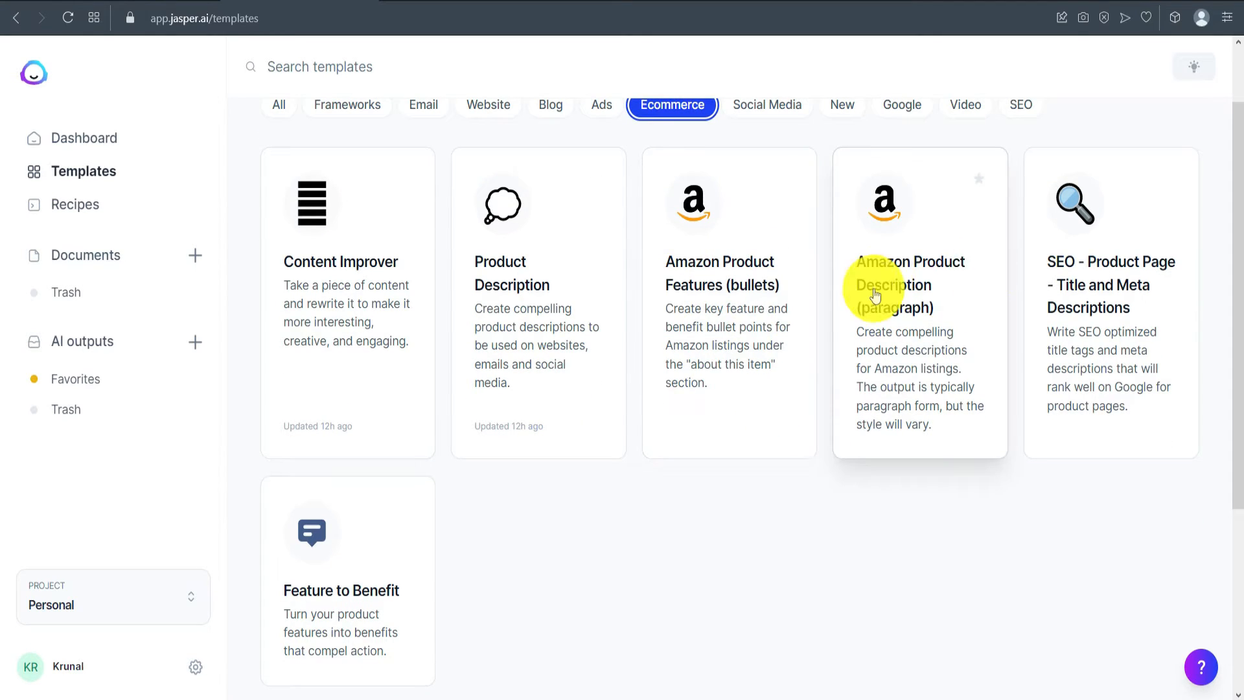
pyautogui.scroll(3, 732, 196)
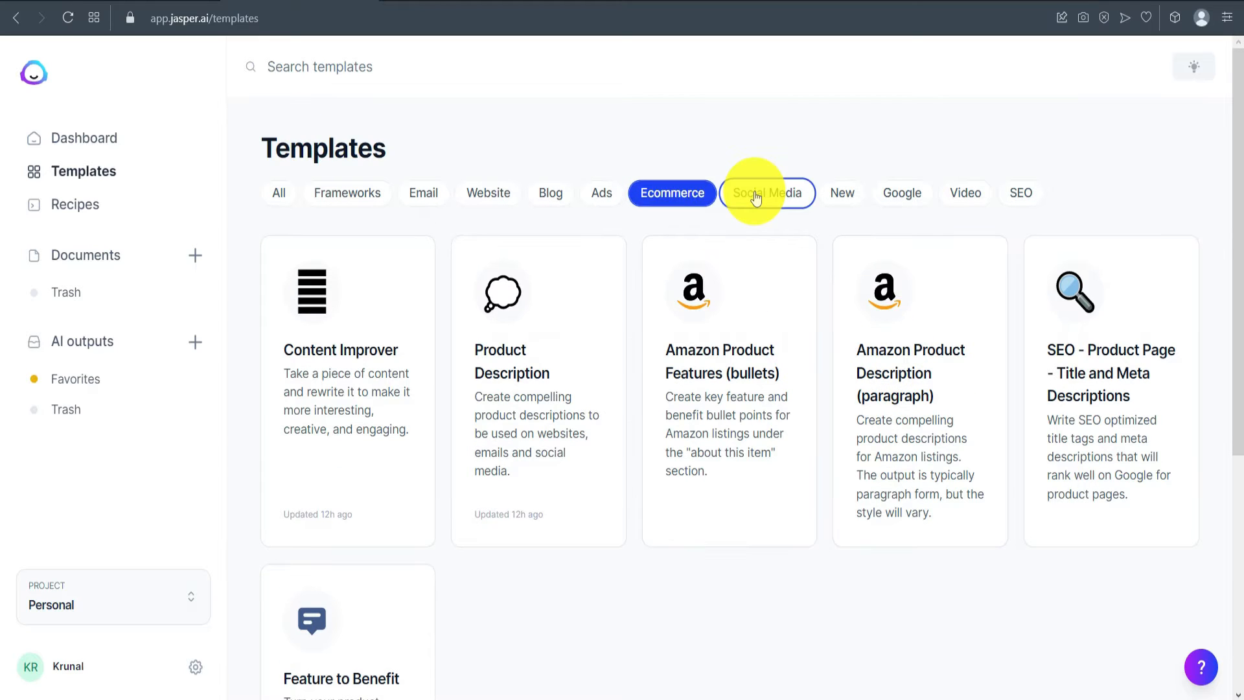
pyautogui.click(751, 194)
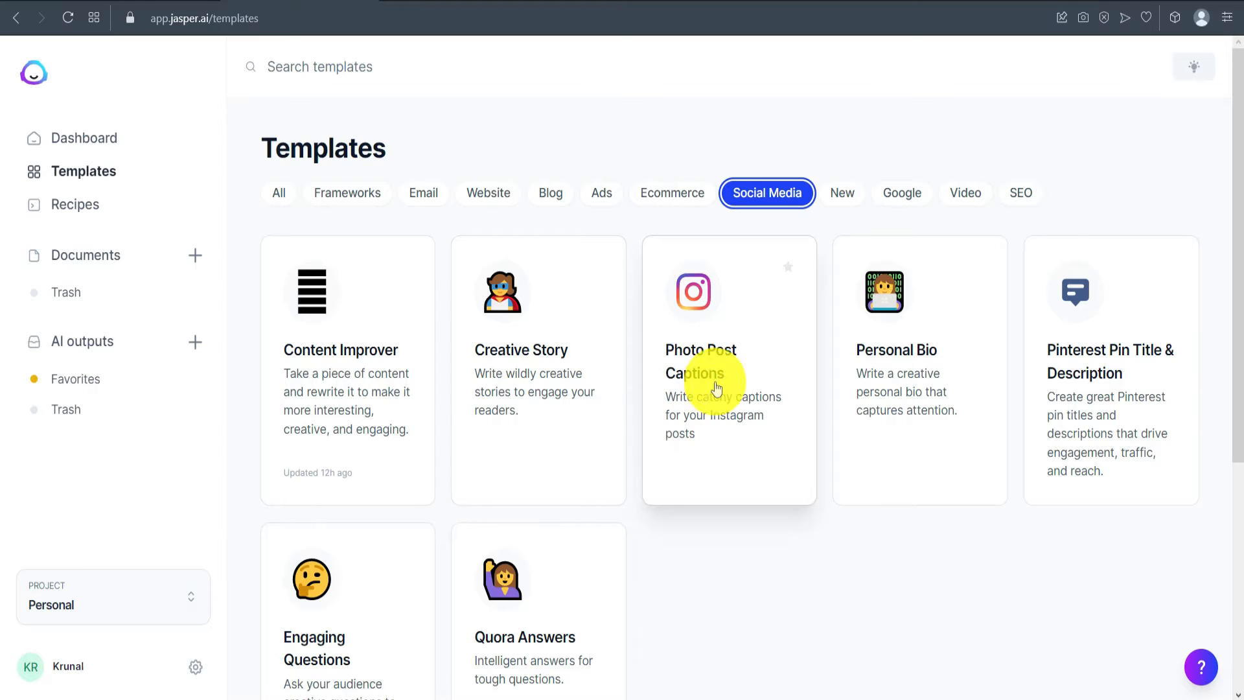
pyautogui.scroll(-3, 845, 388)
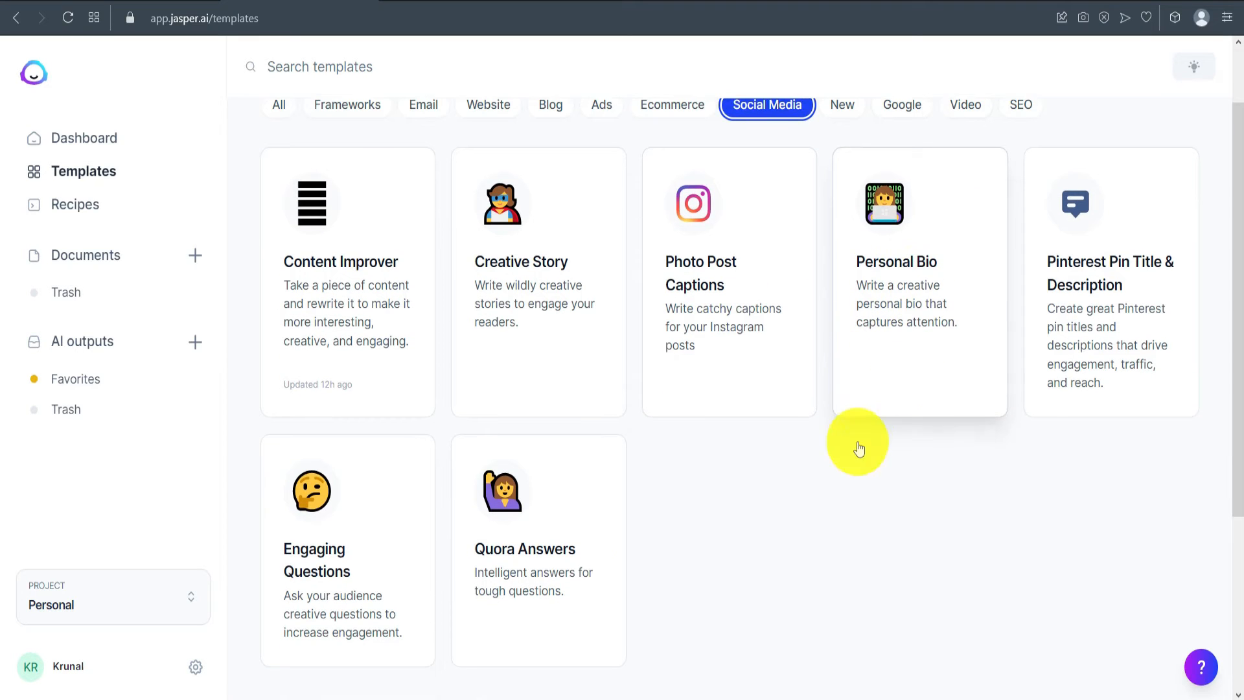
pyautogui.scroll(3, 639, 454)
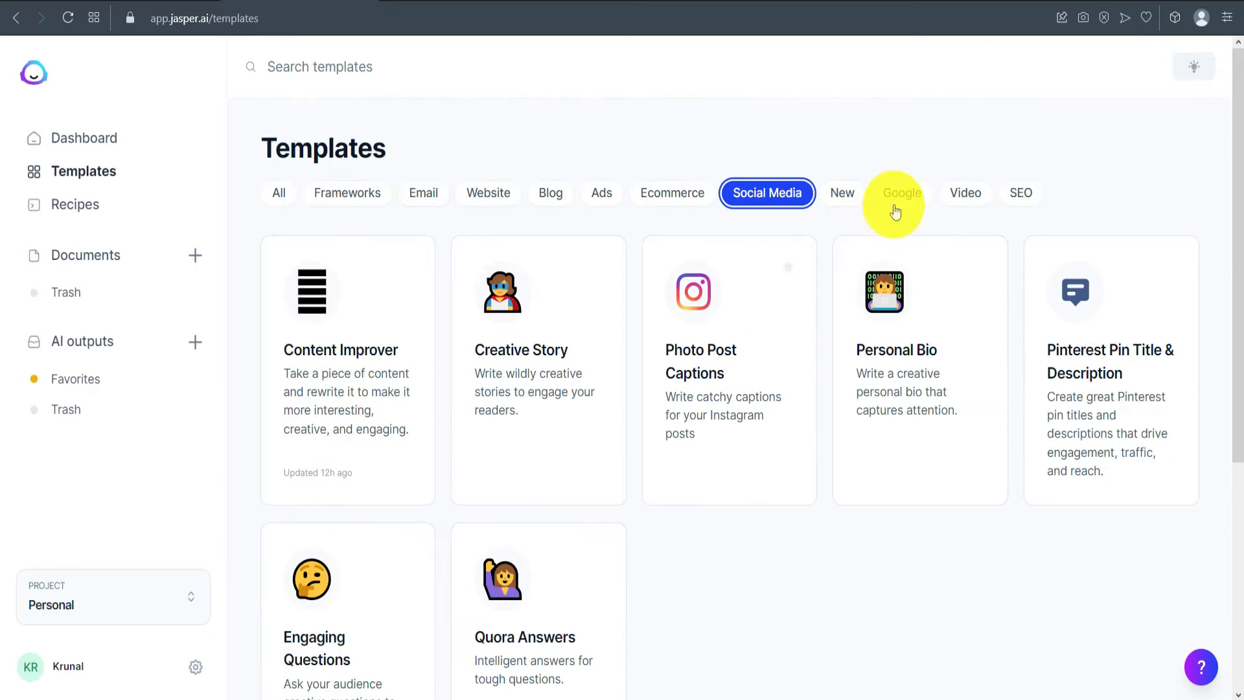
# Filter the template library to New and look through the templates in that category.
pyautogui.click(841, 192)
pyautogui.scroll(-3, 483, 431)
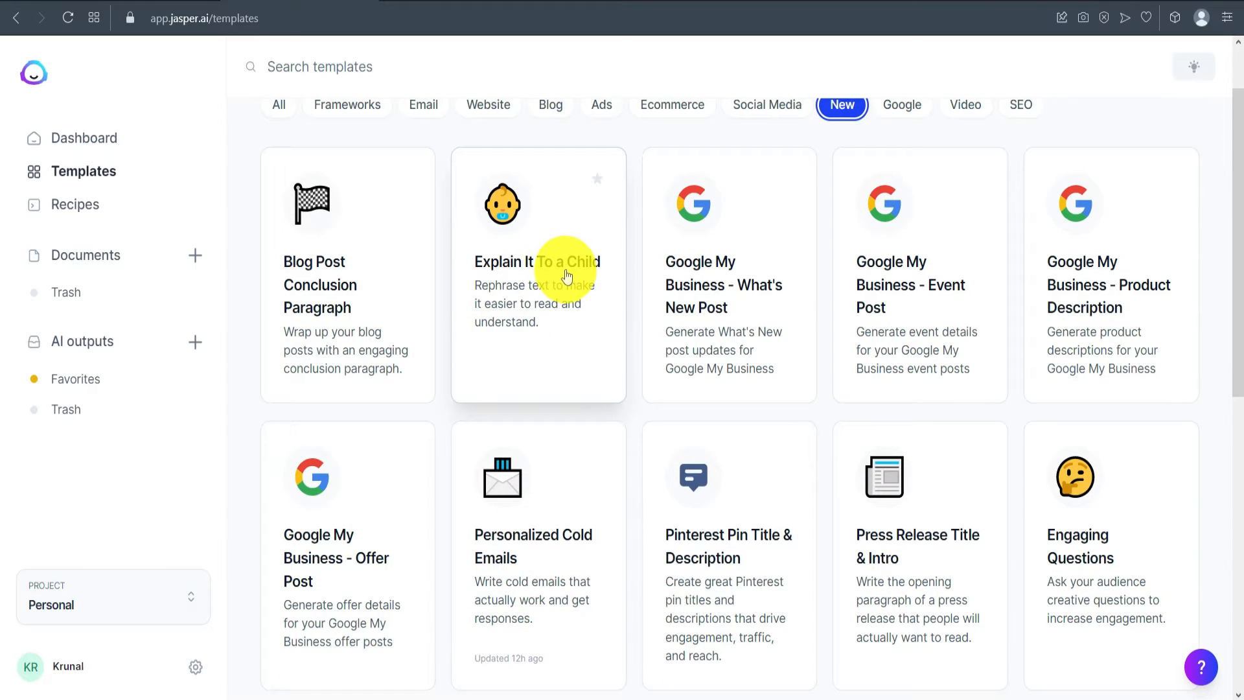
pyautogui.scroll(-1, 557, 269)
pyautogui.scroll(-2, 557, 268)
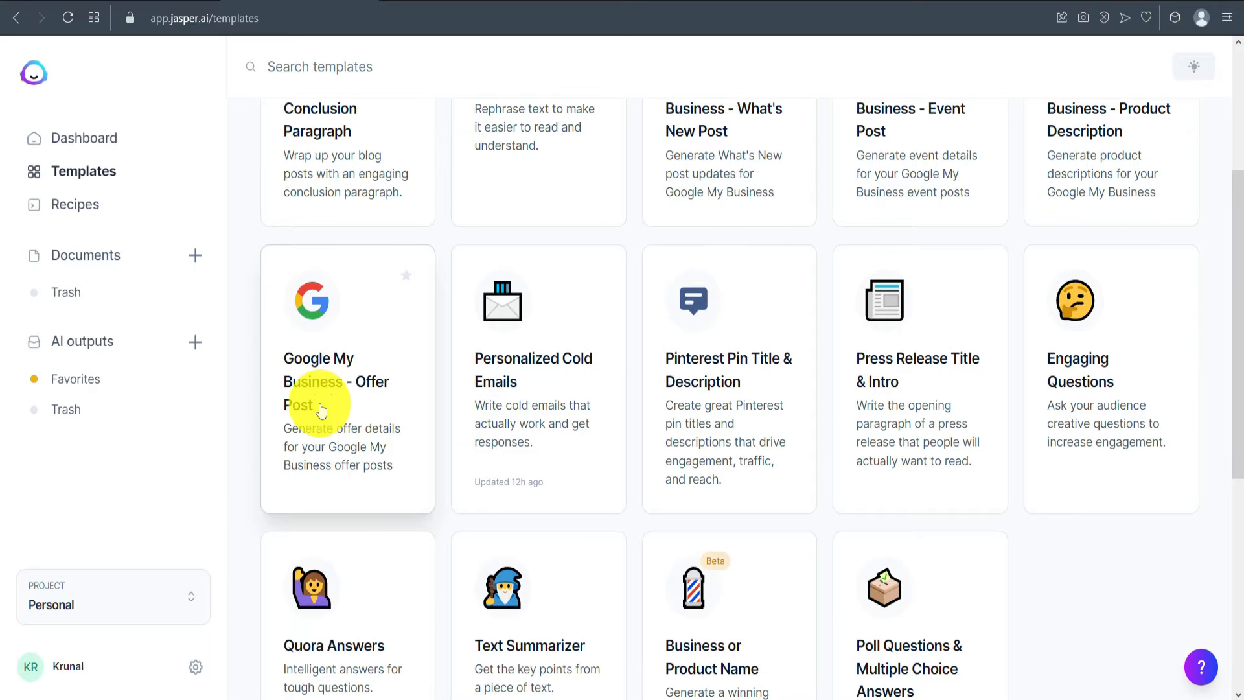
# View the rest of the New templates and then filter the template library to Google.
pyautogui.scroll(-3, 350, 408)
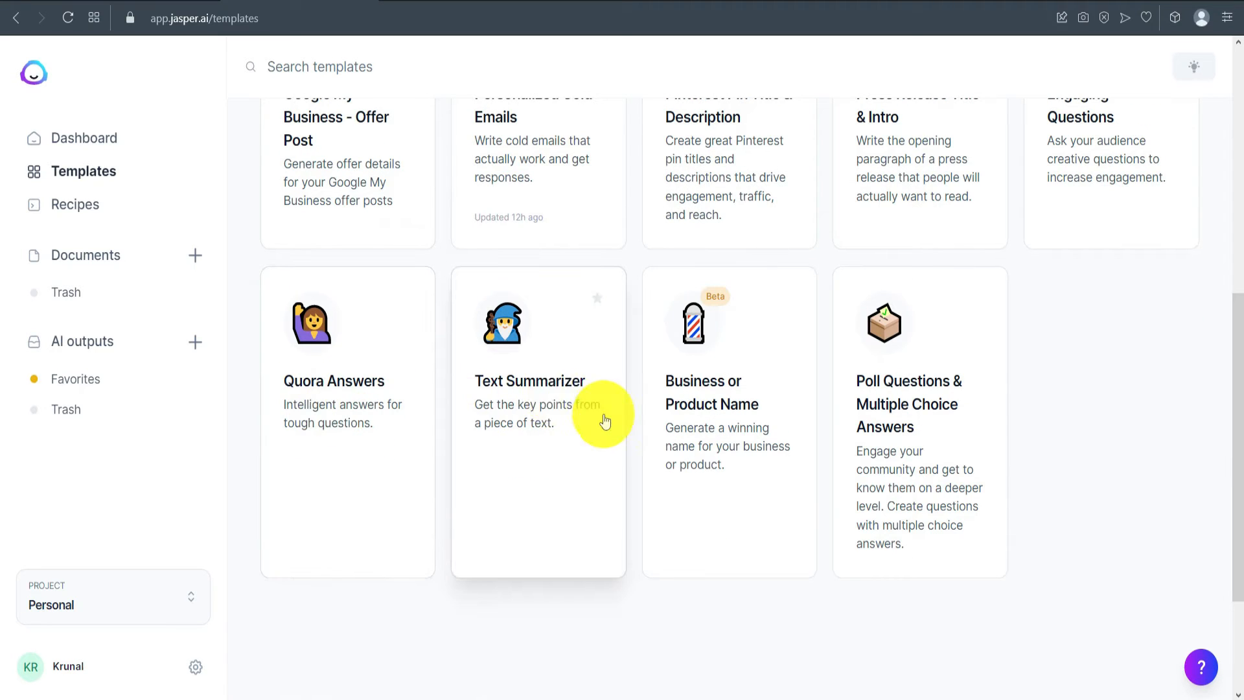
pyautogui.scroll(4, 603, 417)
pyautogui.scroll(2, 939, 376)
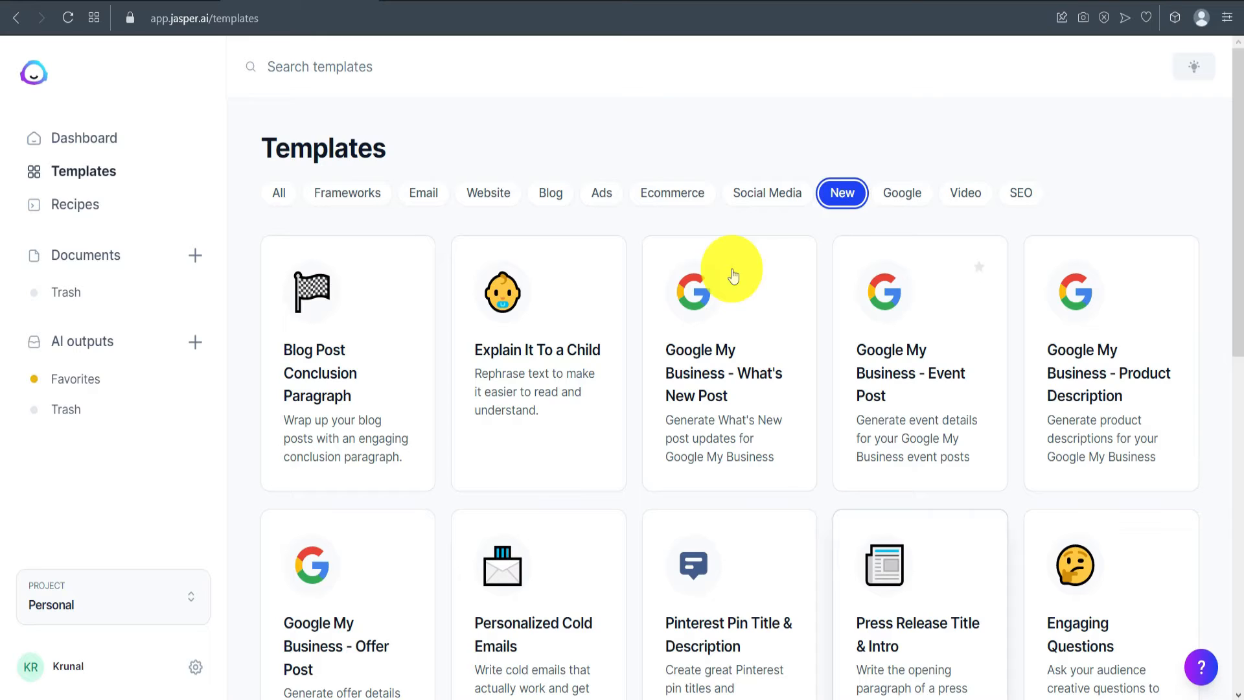
pyautogui.click(896, 196)
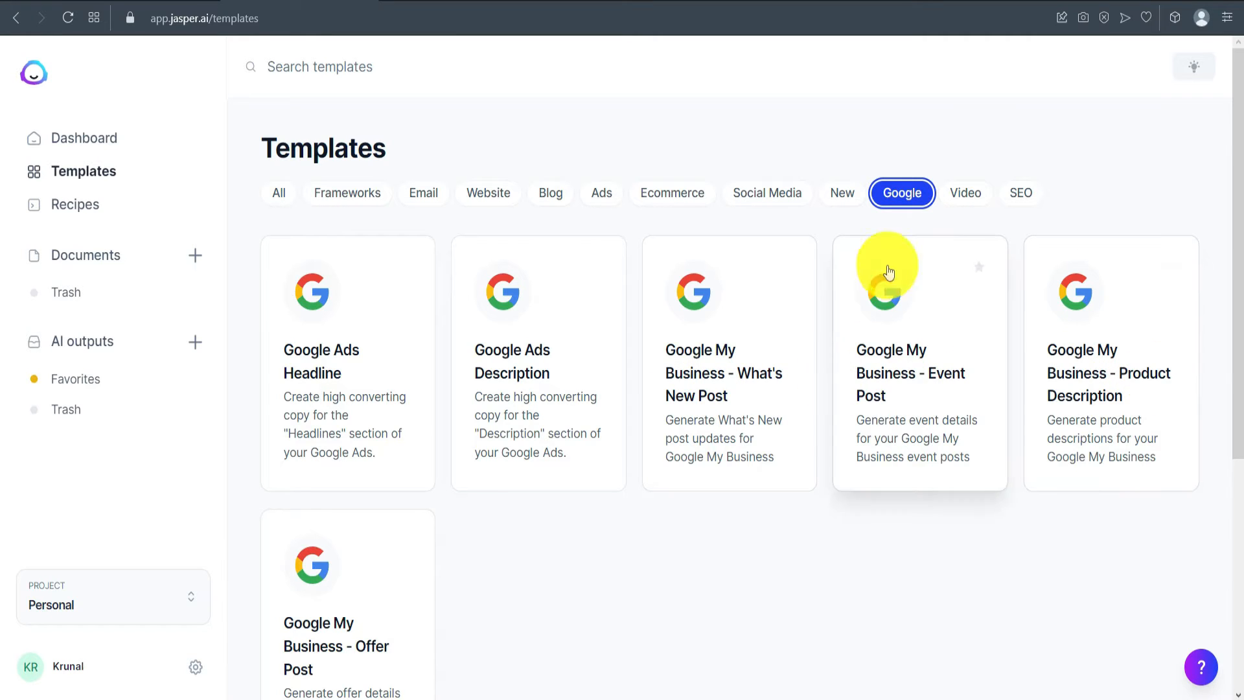
# Look through the Video and SEO template categories, ending with all templates shown again.
pyautogui.click(963, 190)
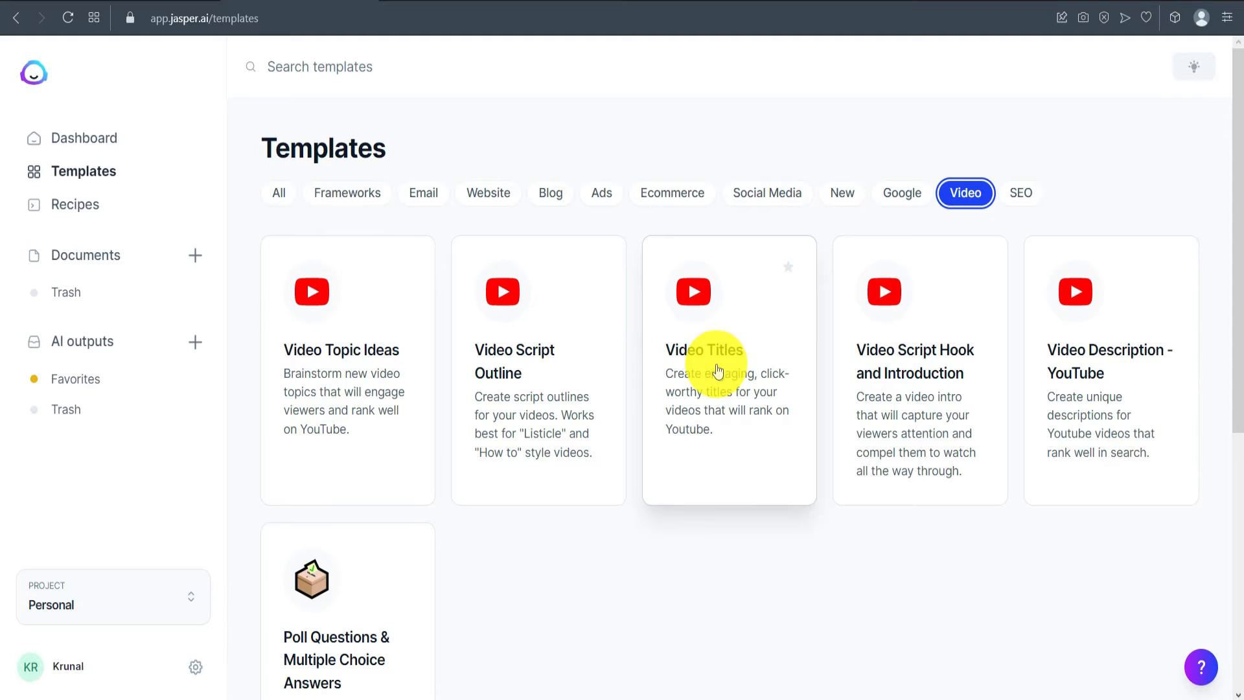
pyautogui.scroll(-3, 678, 457)
pyautogui.scroll(3, 1097, 222)
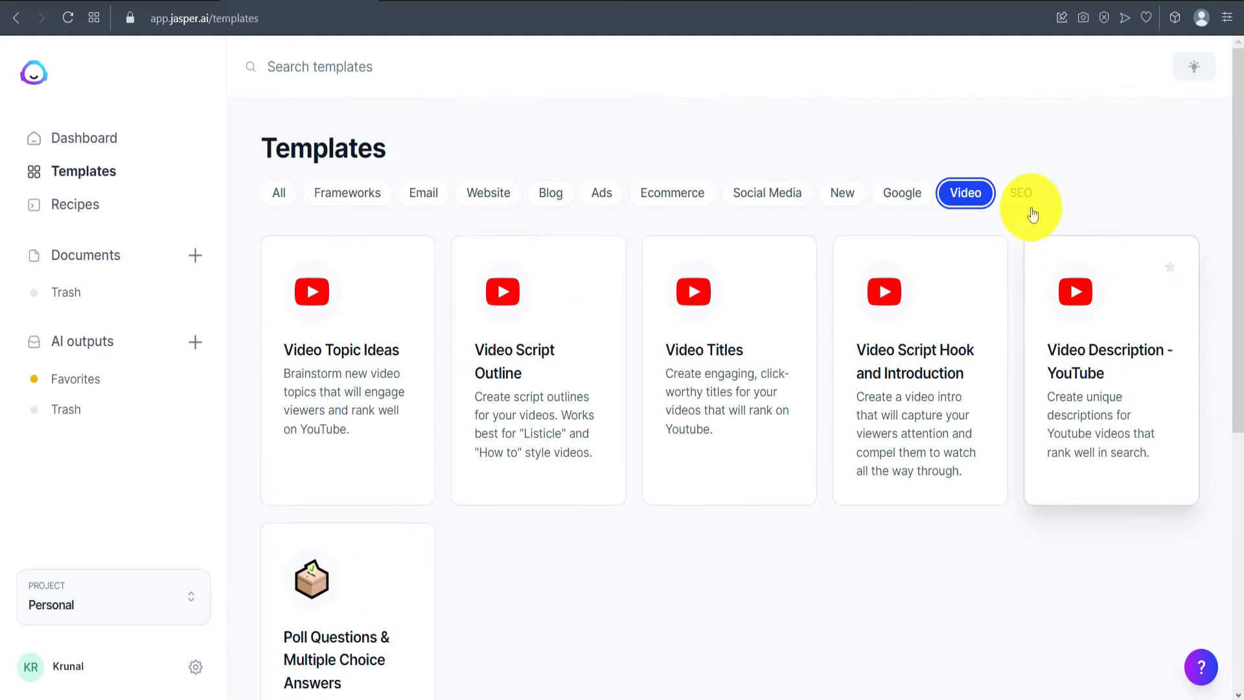
pyautogui.click(1022, 201)
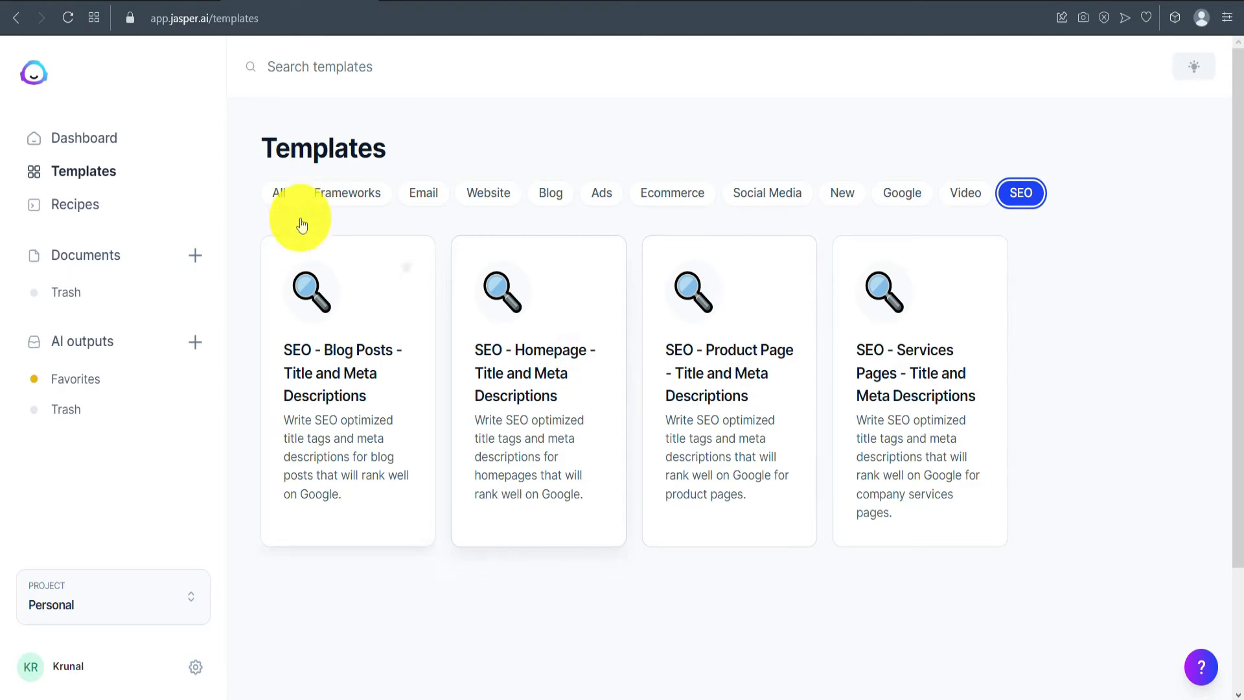
pyautogui.click(280, 193)
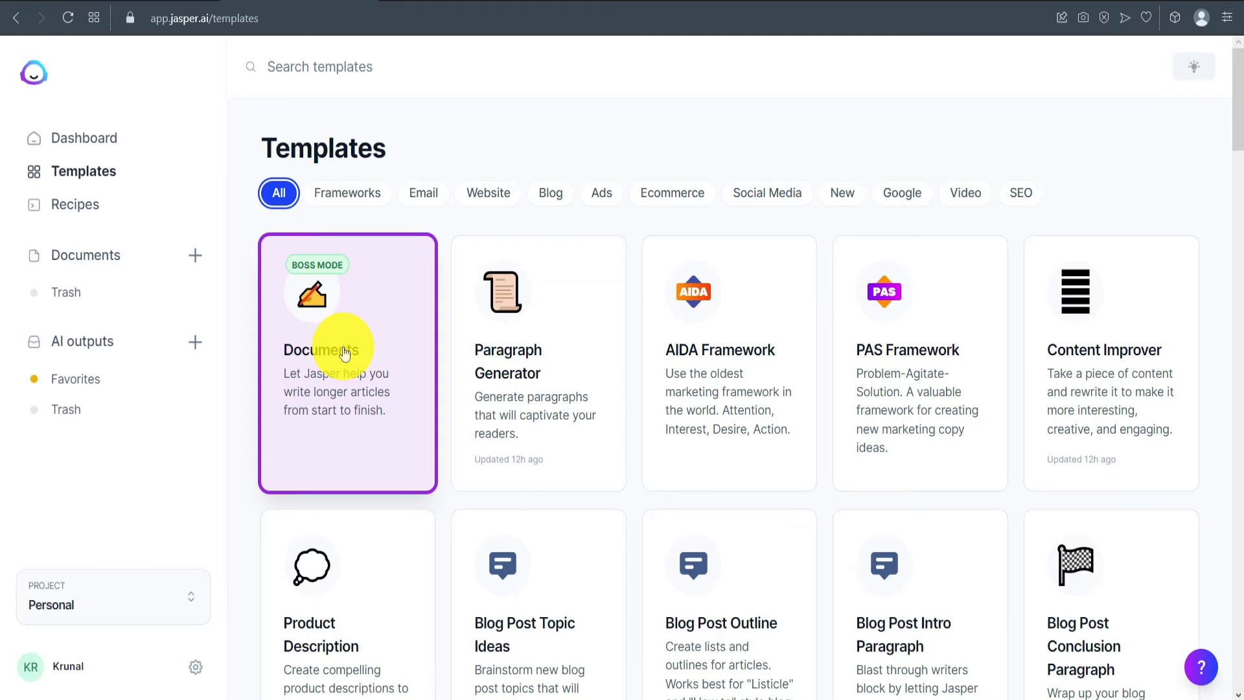
# Go to Recipes and browse the featured recipes such as Cold Email, Blog Post and Facebook Ad.
pyautogui.click(106, 212)
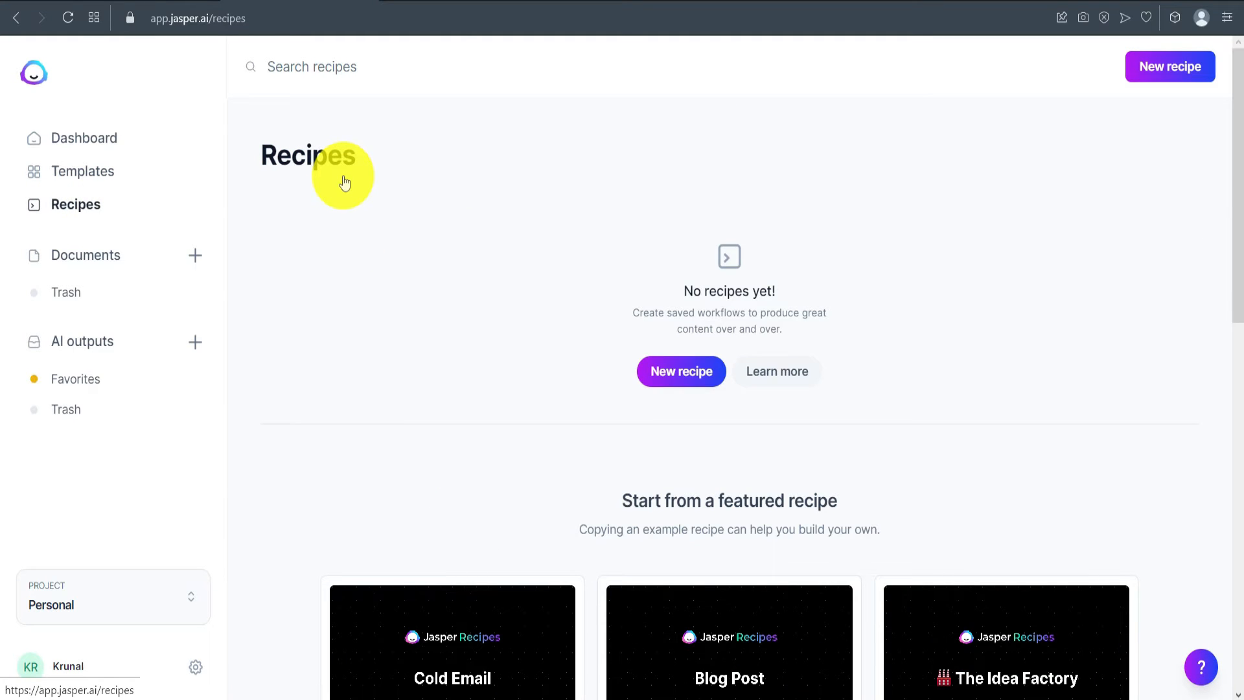
pyautogui.scroll(-5, 344, 183)
pyautogui.scroll(-3, 258, 387)
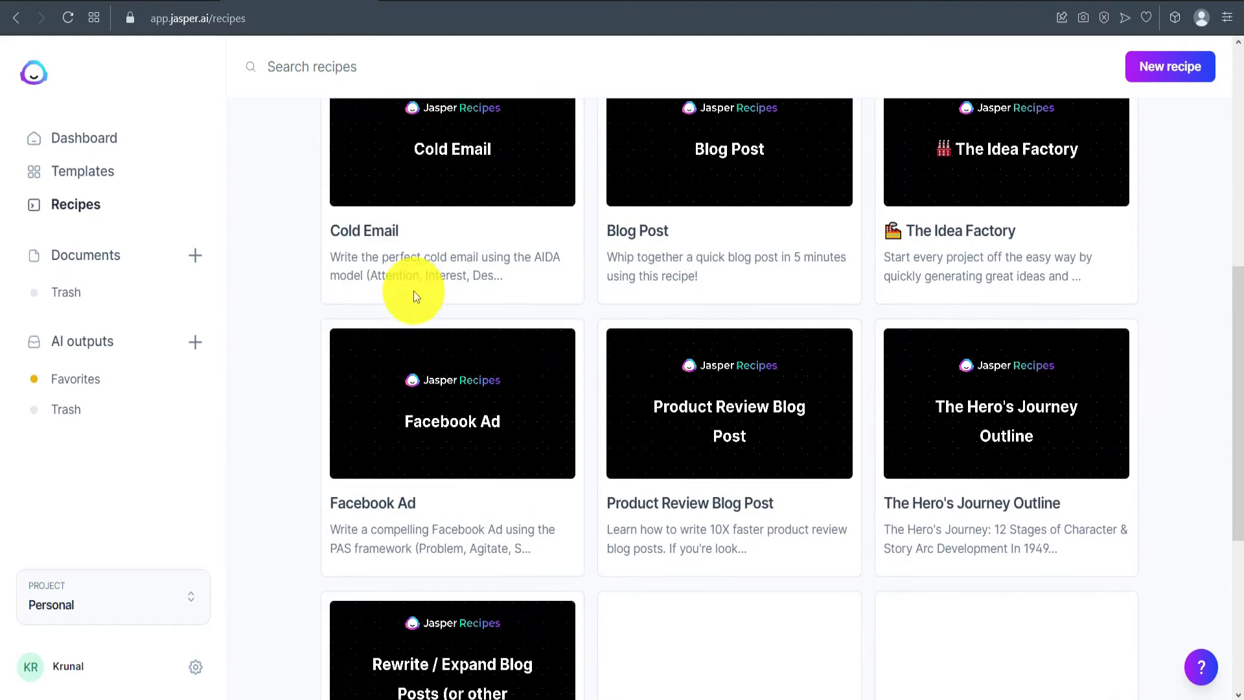
pyautogui.moveTo(387, 251)
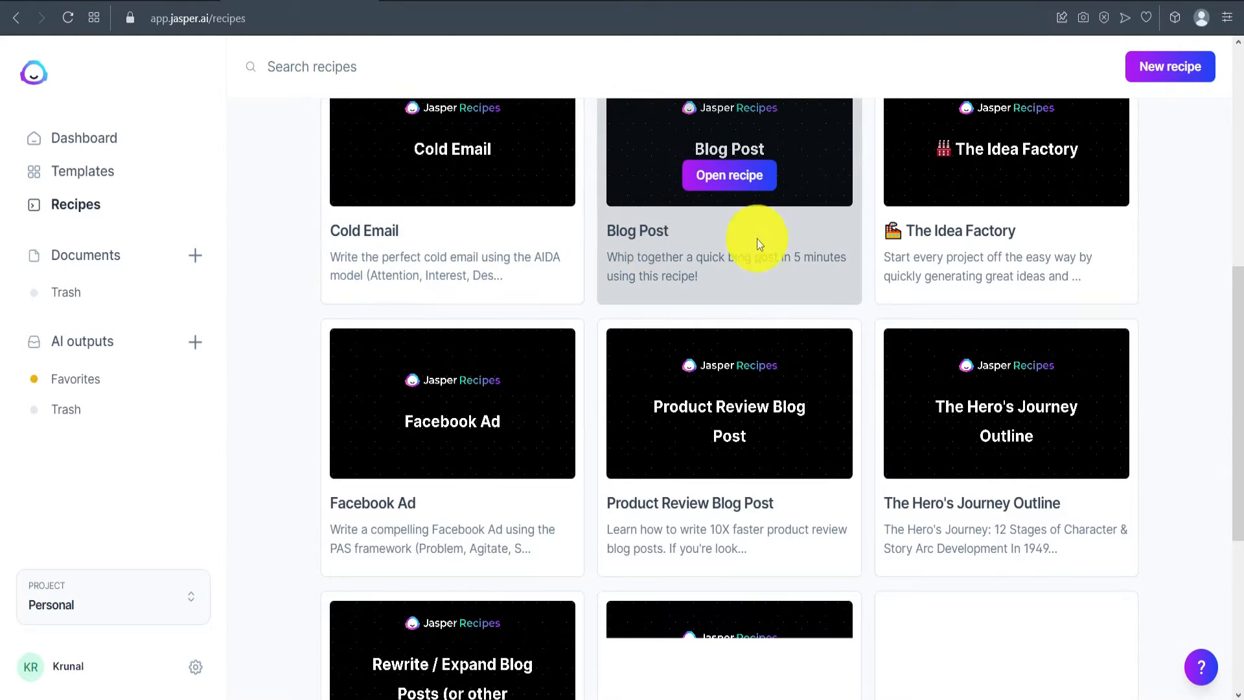
pyautogui.moveTo(420, 396)
pyautogui.scroll(-1, 569, 430)
pyautogui.scroll(4, 628, 422)
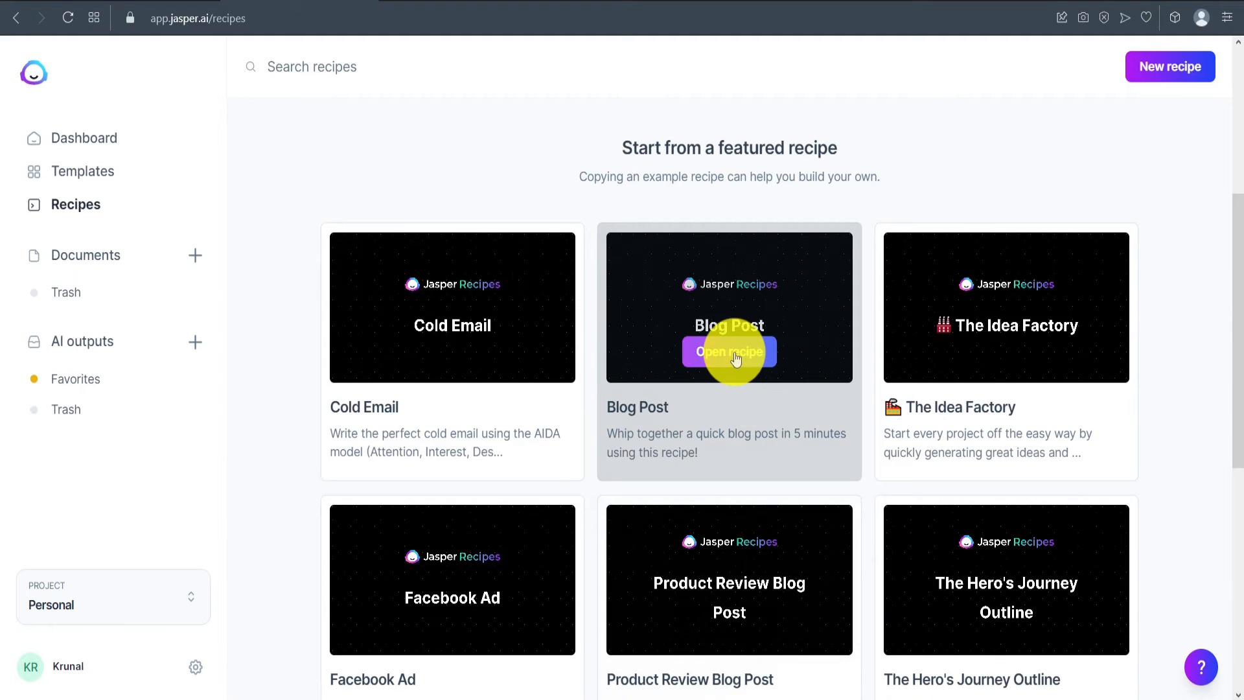
# Open the featured Blog Post recipe and read its description and recipe content.
pyautogui.click(736, 356)
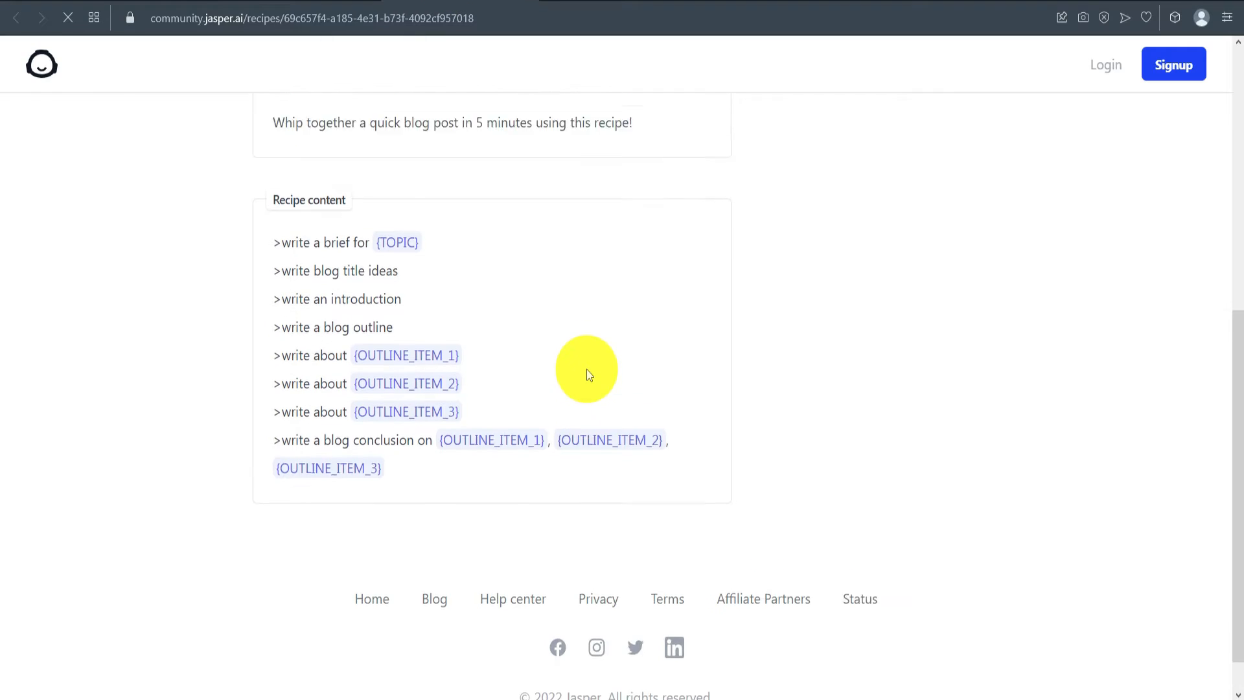
pyautogui.scroll(2, 586, 372)
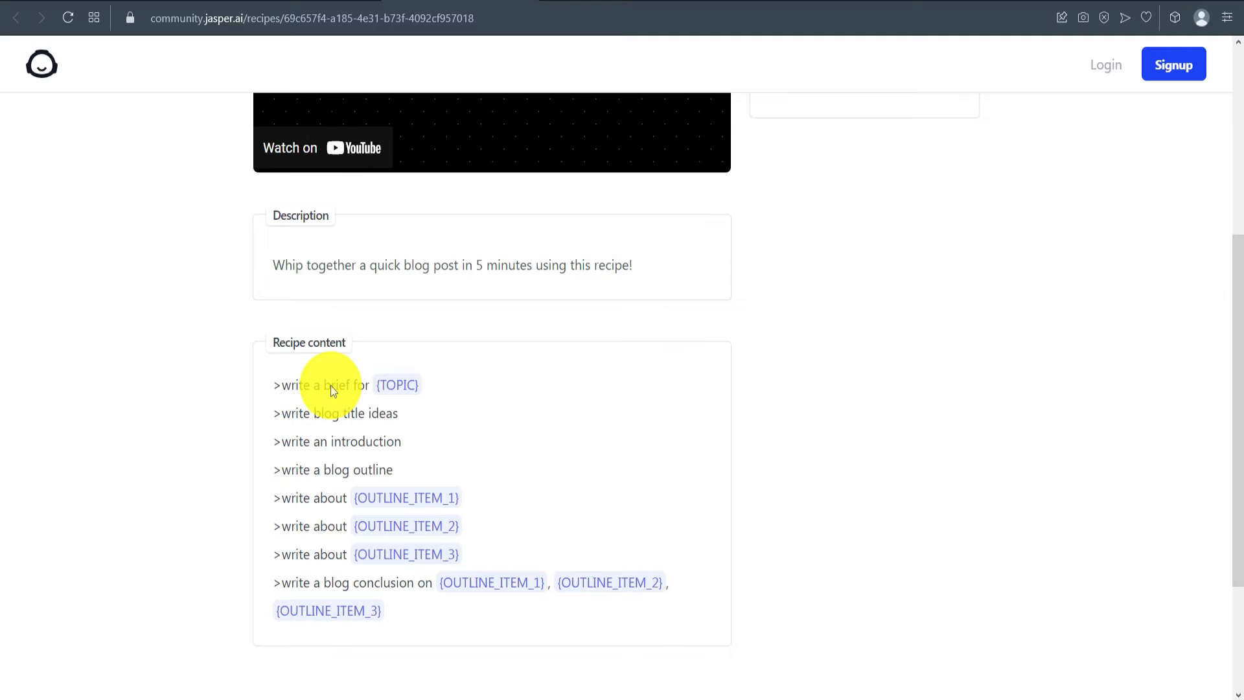
pyautogui.scroll(4, 647, 345)
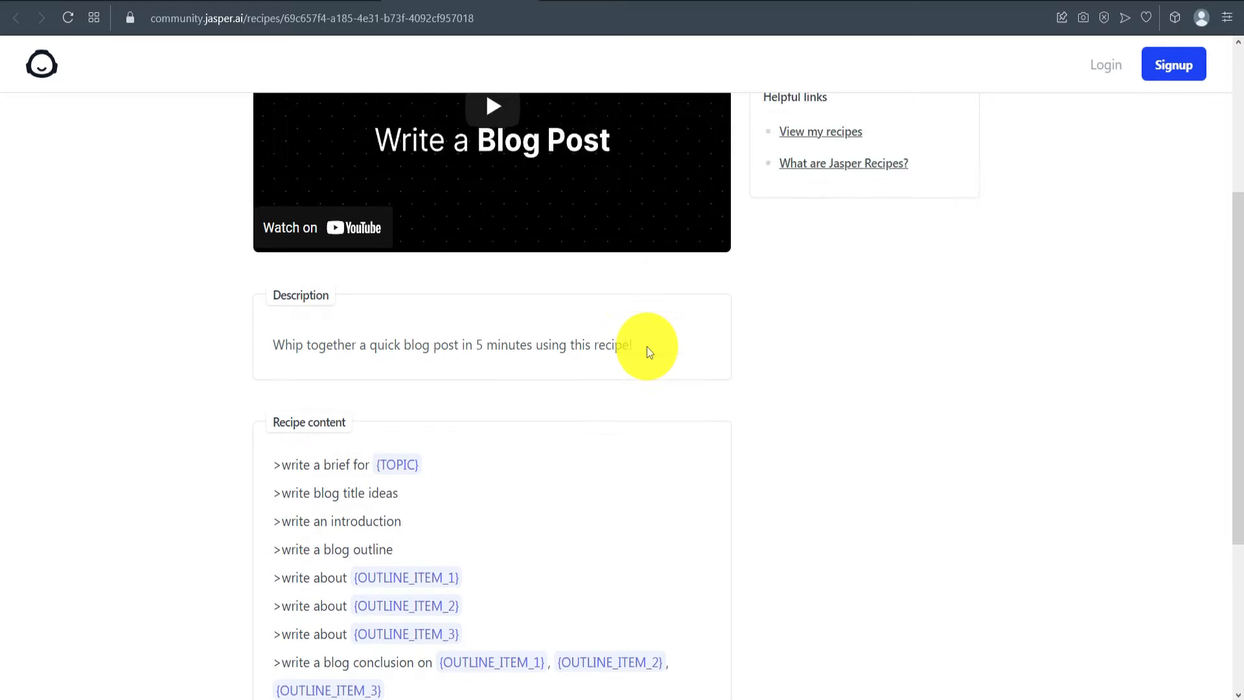
# Start a new recipe and examine its form, including the title, description and Jasper Commands fields.
pyautogui.click(917, 174)
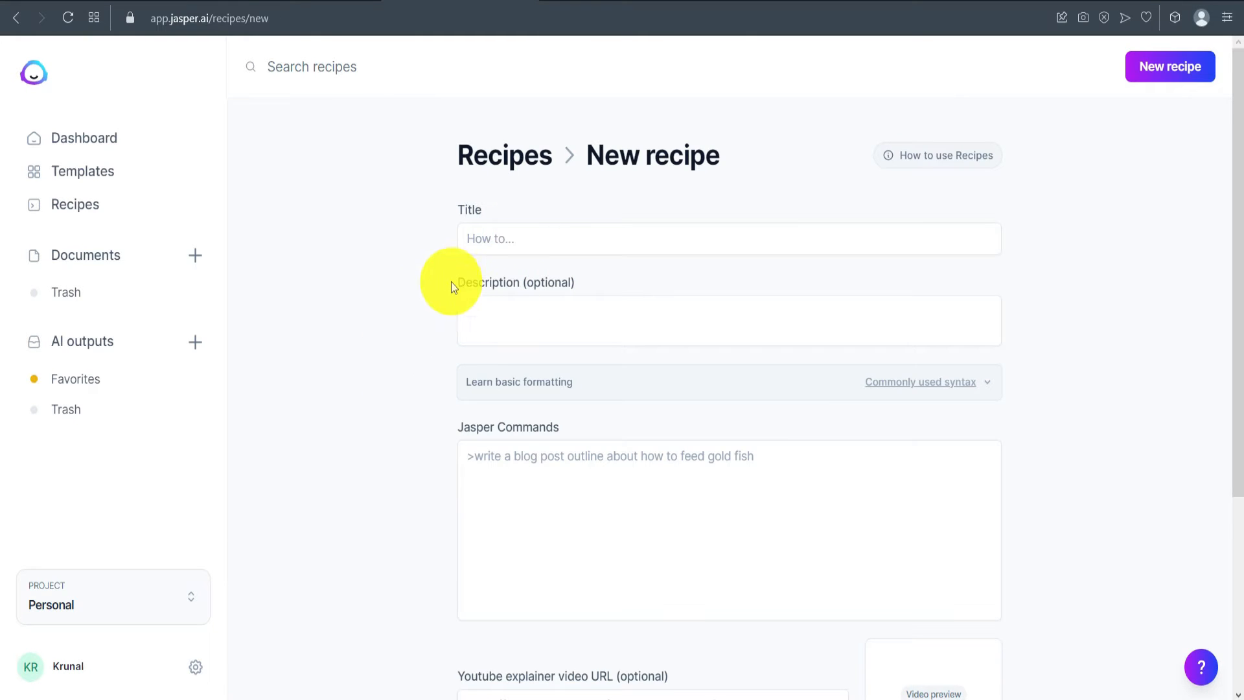
pyautogui.scroll(-4, 421, 304)
pyautogui.scroll(4, 391, 328)
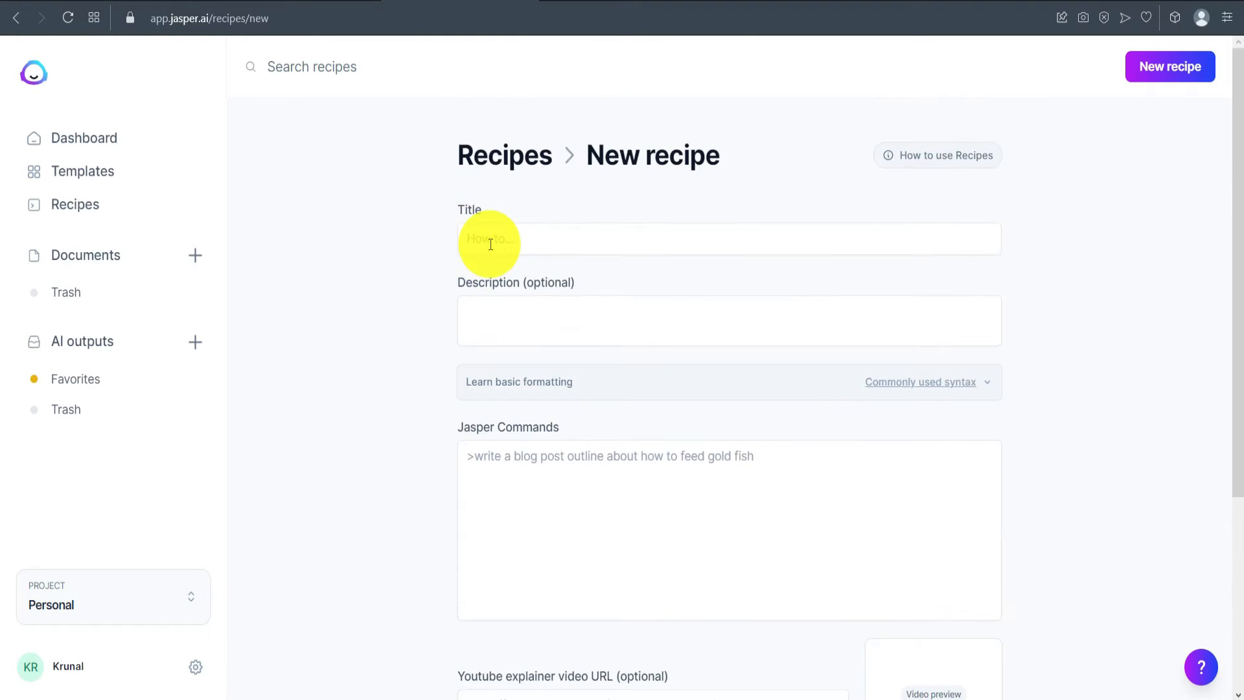
pyautogui.click(535, 322)
pyautogui.click(394, 270)
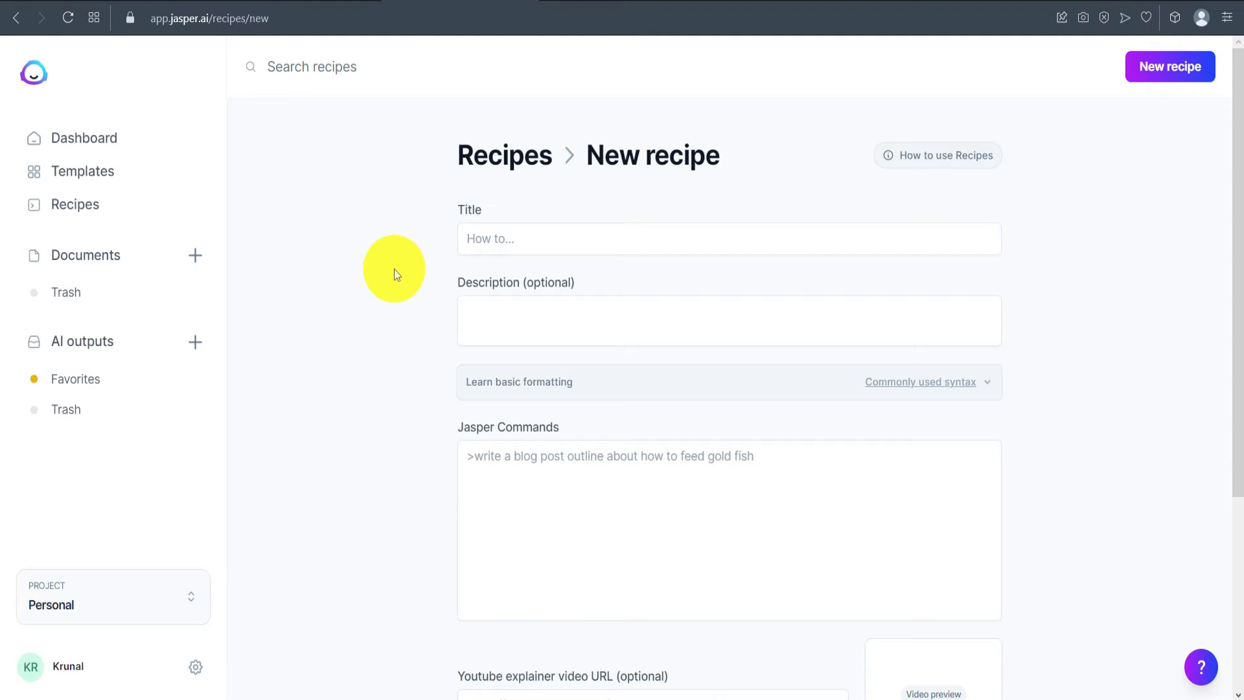
# Create a new document from the Documents template using the Blog post workflow.
pyautogui.click(132, 180)
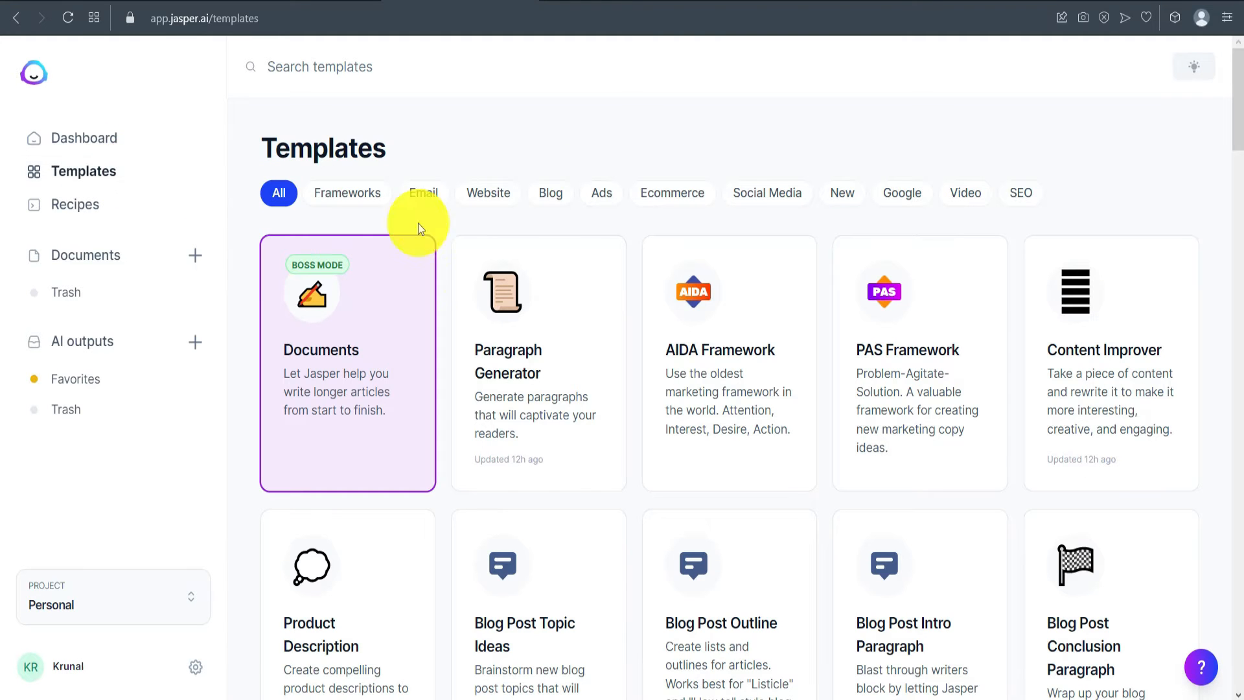
pyautogui.click(339, 350)
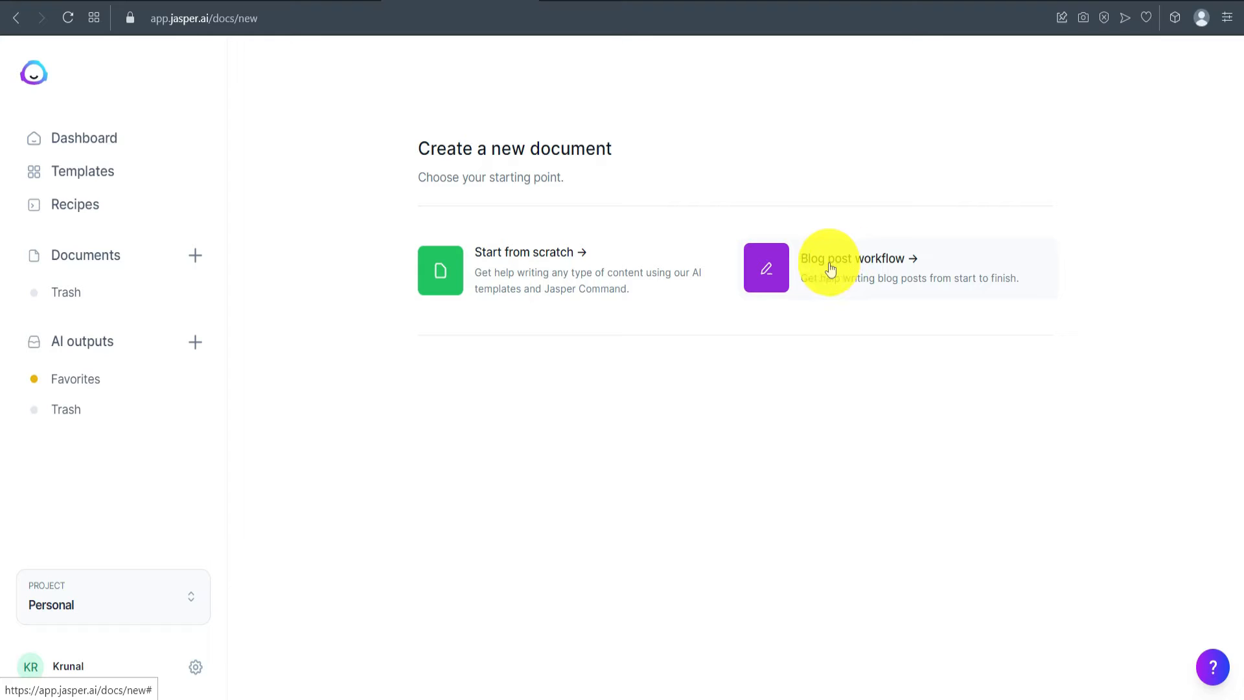
pyautogui.click(868, 268)
pyautogui.scroll(-2, 622, 401)
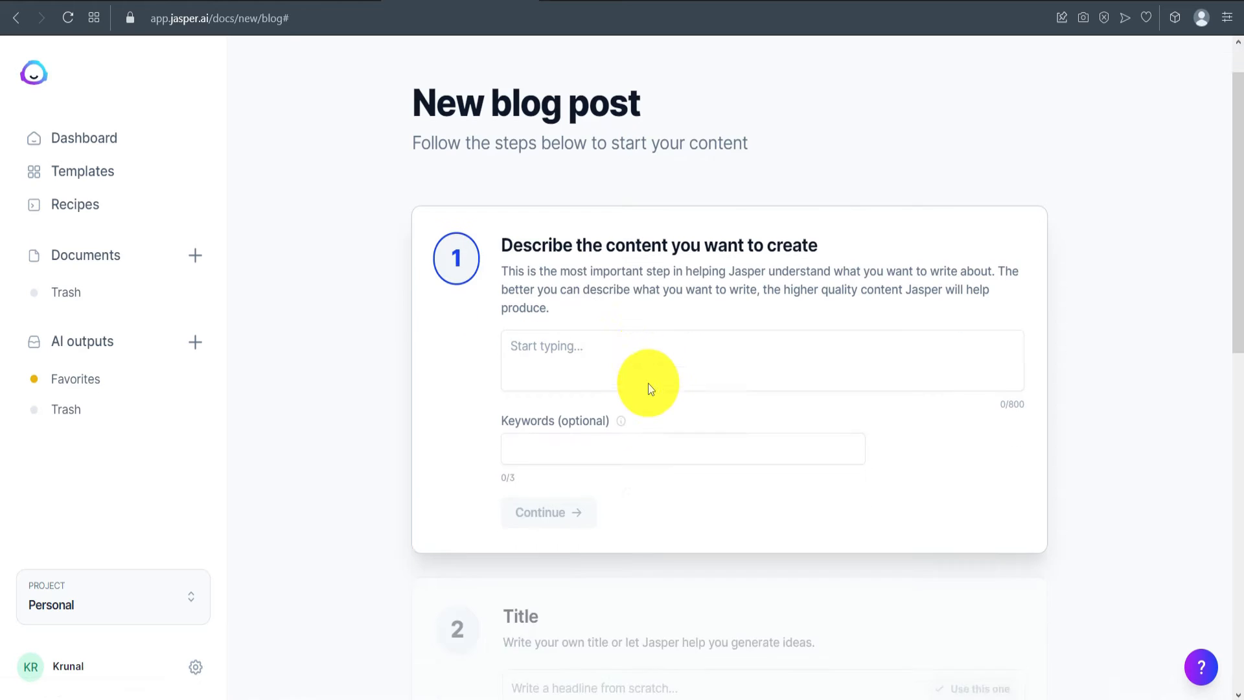
pyautogui.scroll(2, 490, 194)
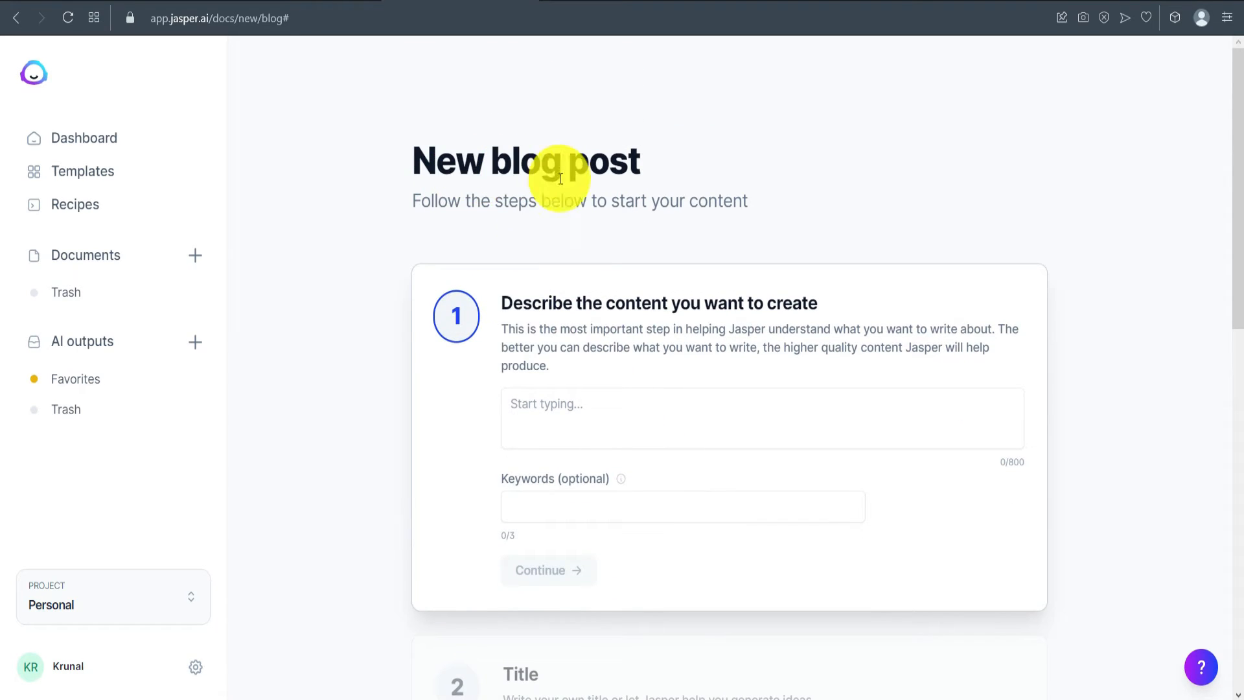
# Describe the blog post content as "how to lose weight fast", leave the keywords empty and continue to the title.
pyautogui.scroll(-1, 550, 331)
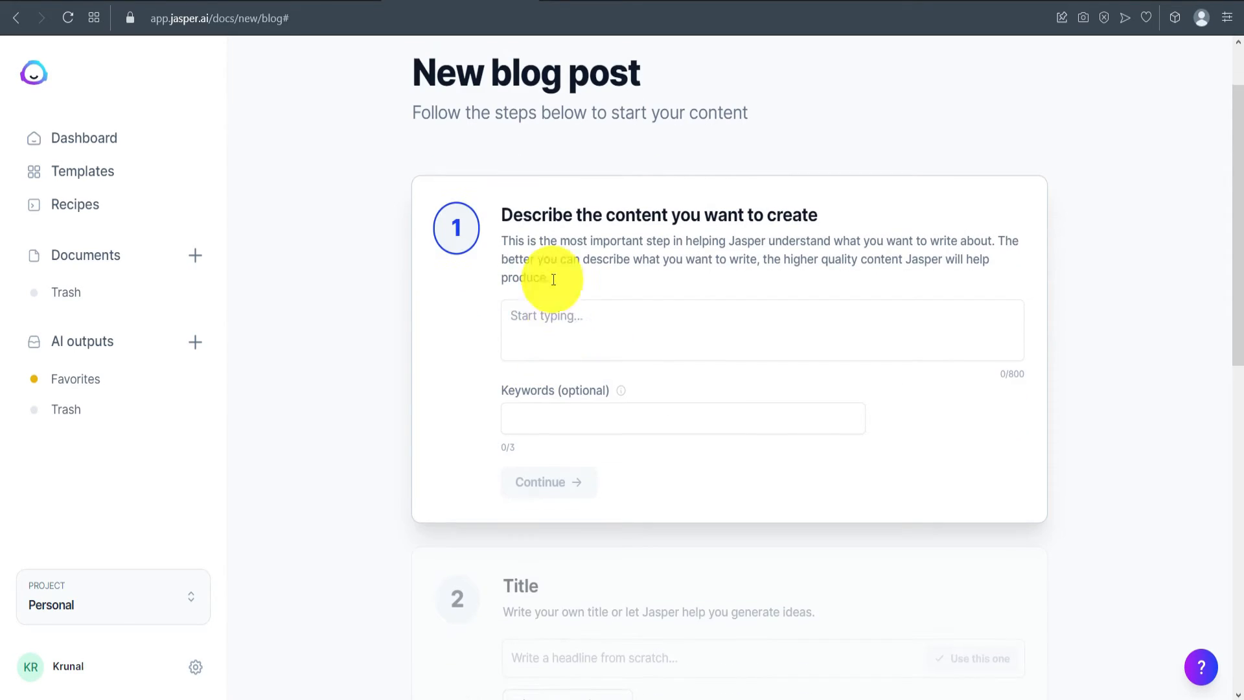
pyautogui.click(589, 329)
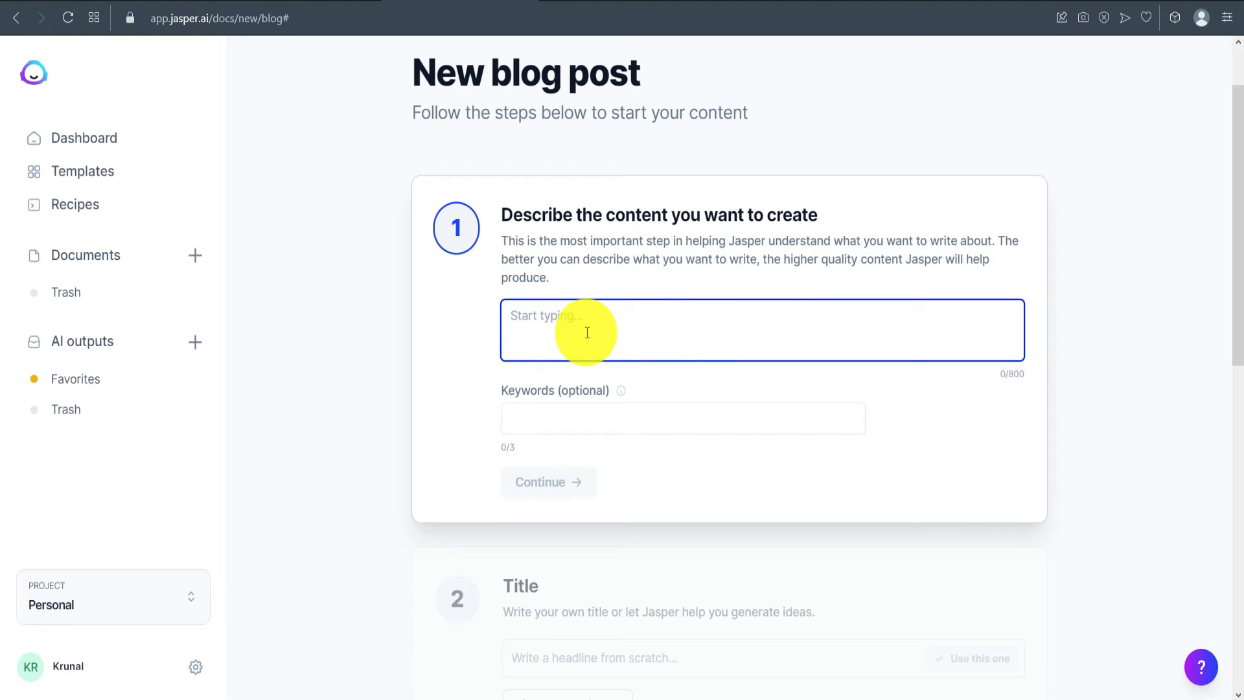
pyautogui.write('how to lose weight fast')
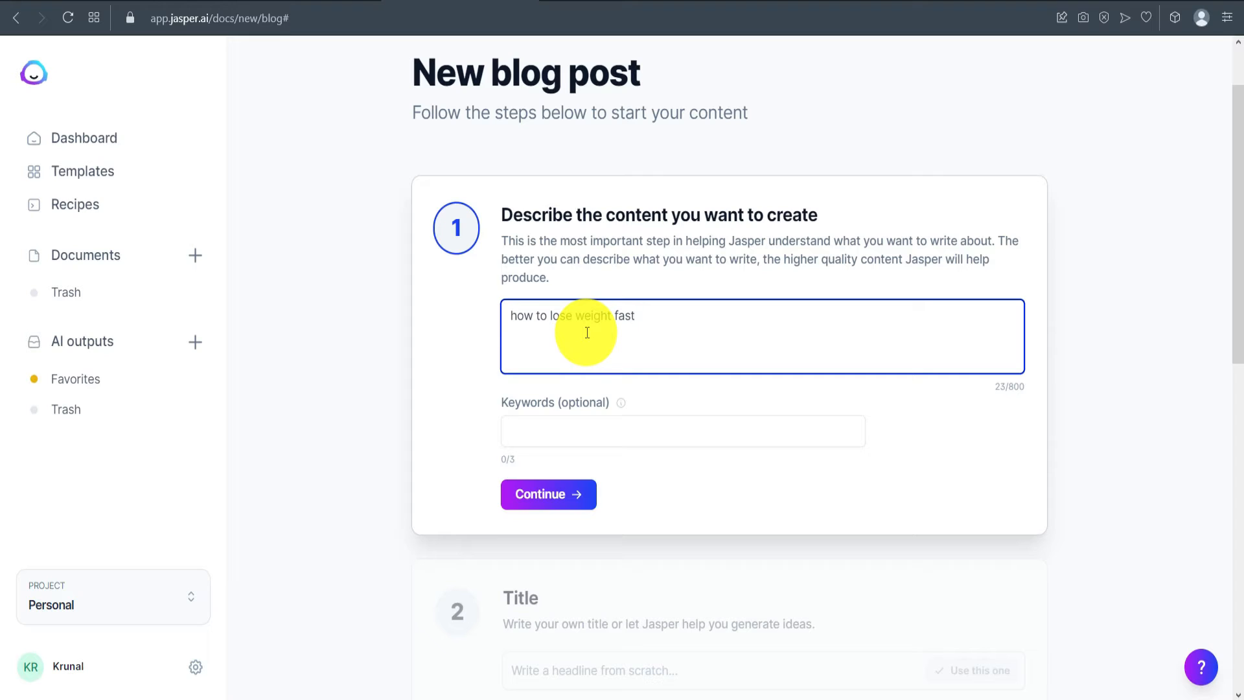
pyautogui.click(571, 430)
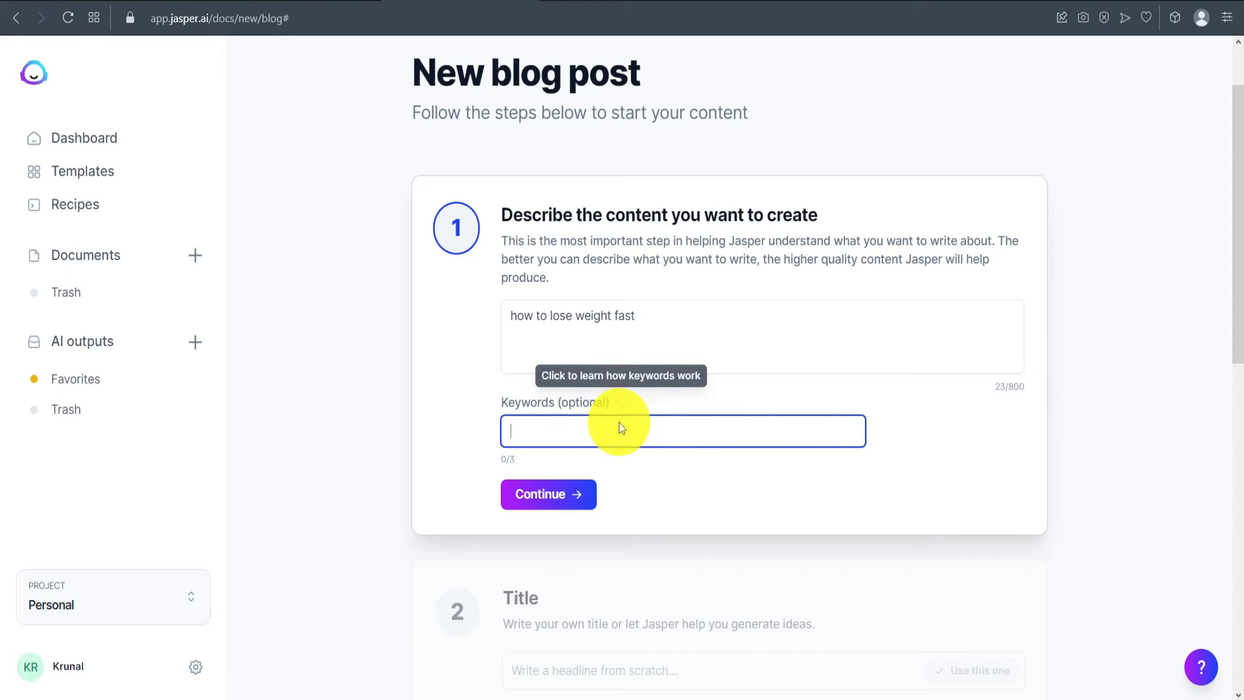
pyautogui.scroll(-1, 619, 421)
pyautogui.click(555, 408)
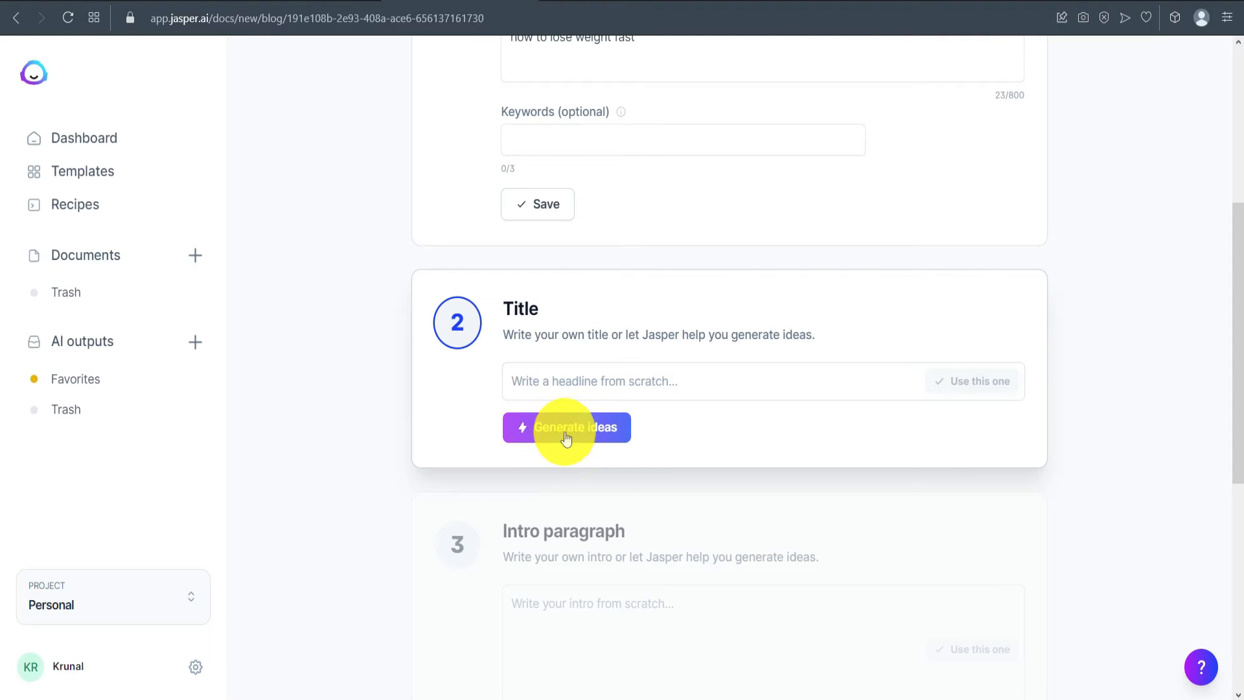
# Generate title ideas and use "How to Lose Weight Fast: The Ultimate Guide" for the blog post.
pyautogui.click(563, 429)
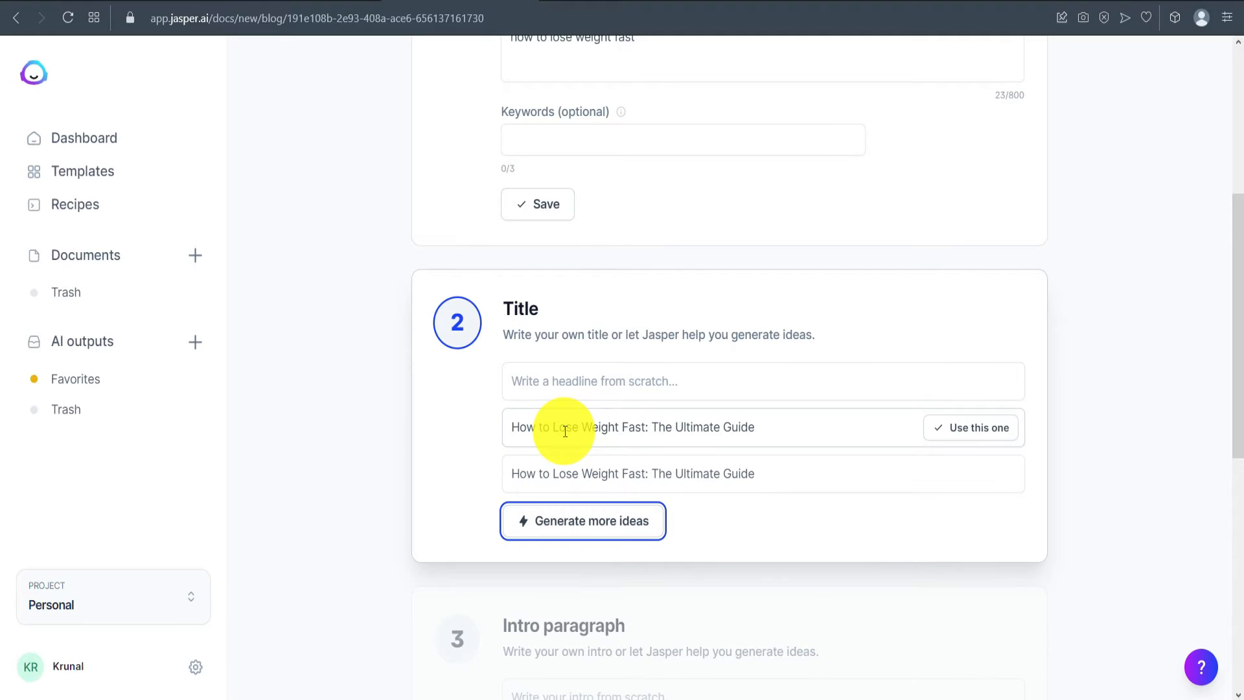
pyautogui.scroll(-1, 564, 431)
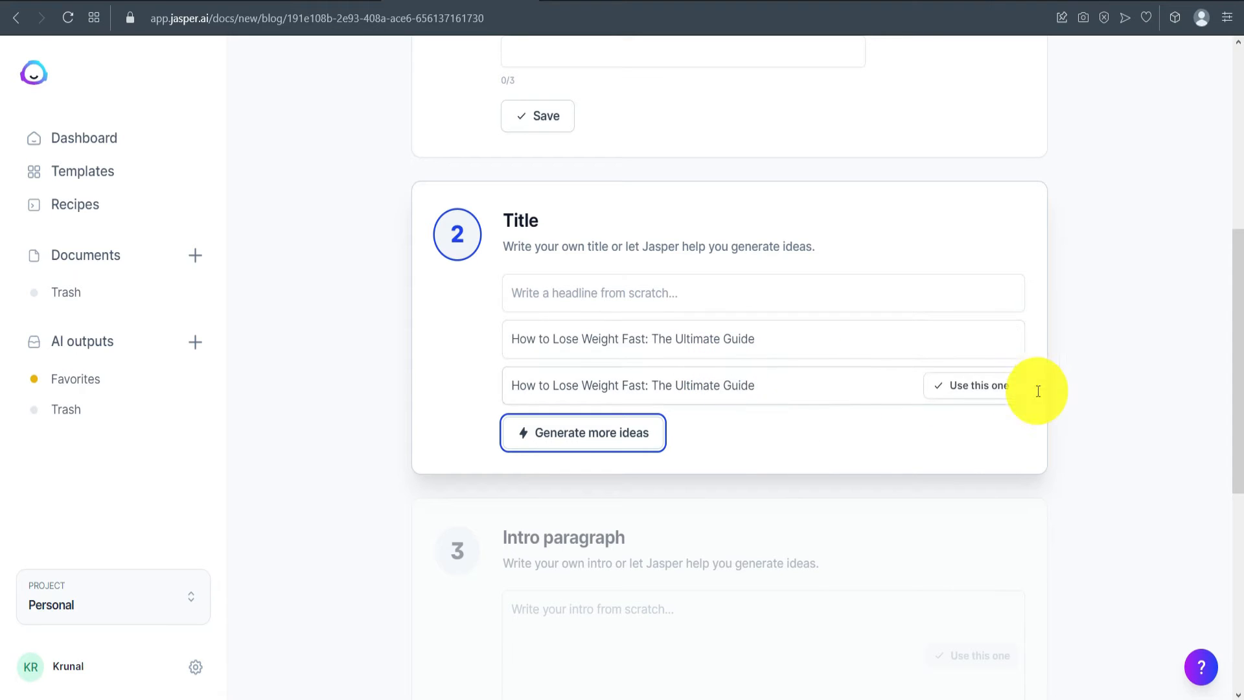
pyautogui.click(983, 345)
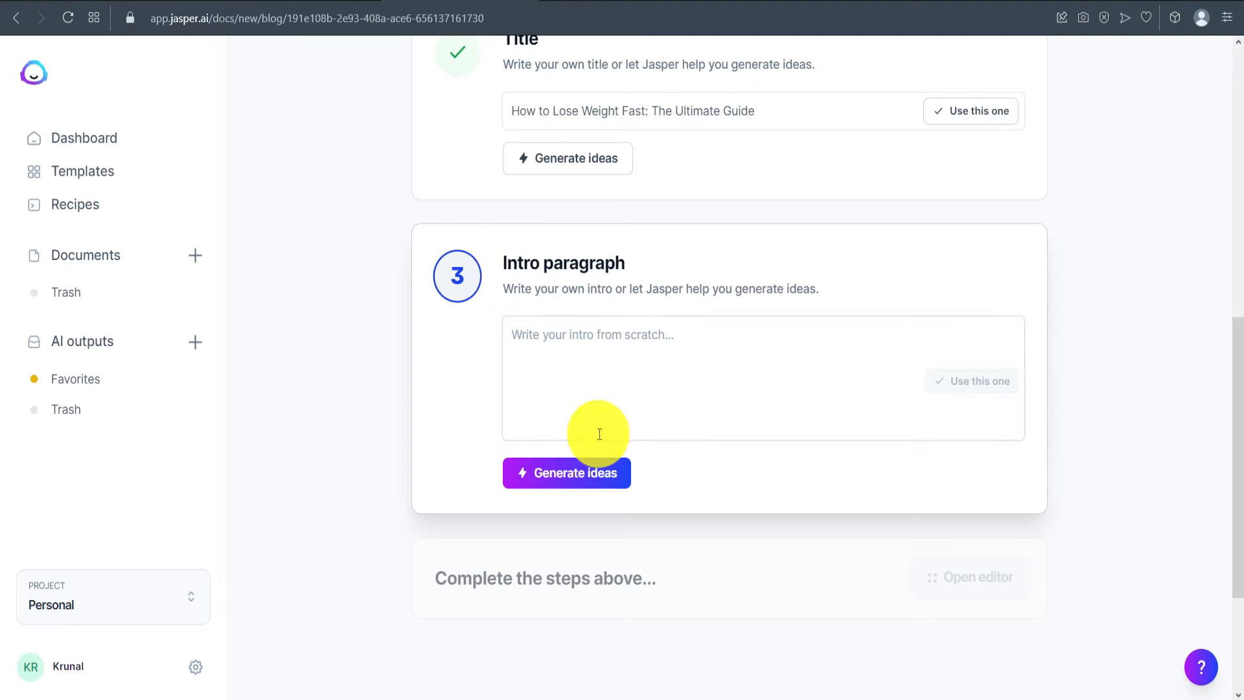
# Generate intro paragraph ideas and use the one beginning "If you're looking to lose weight fast".
pyautogui.click(562, 478)
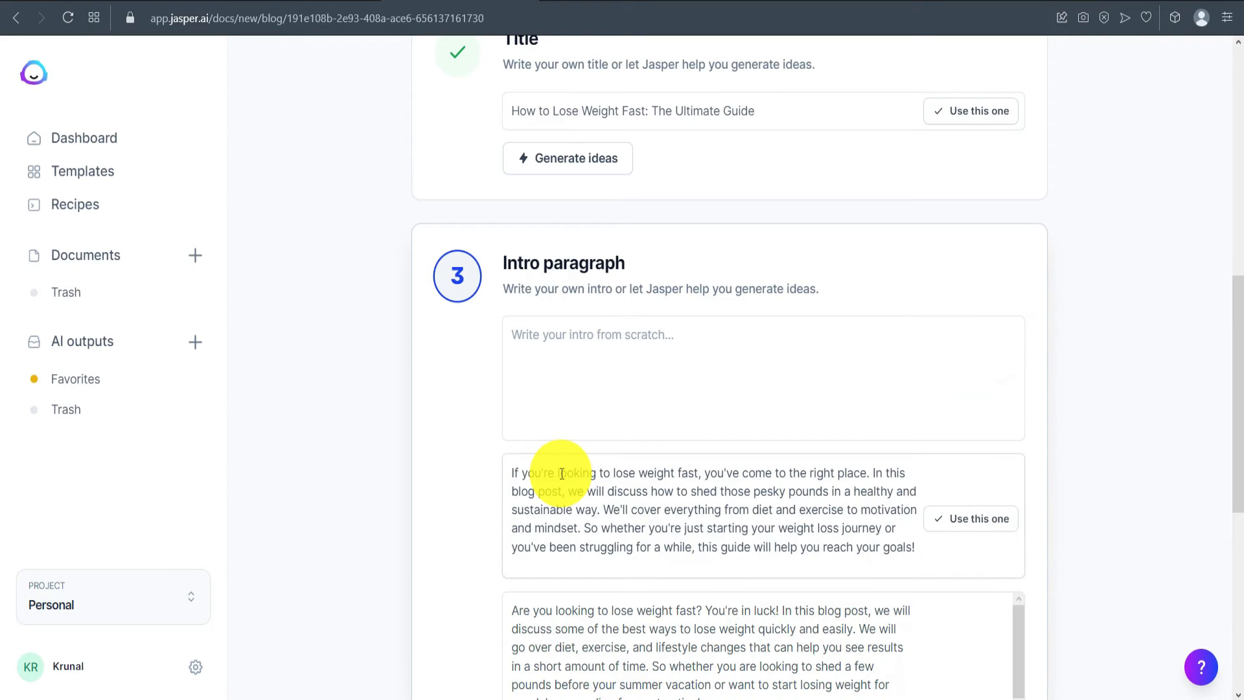
pyautogui.scroll(-3, 434, 444)
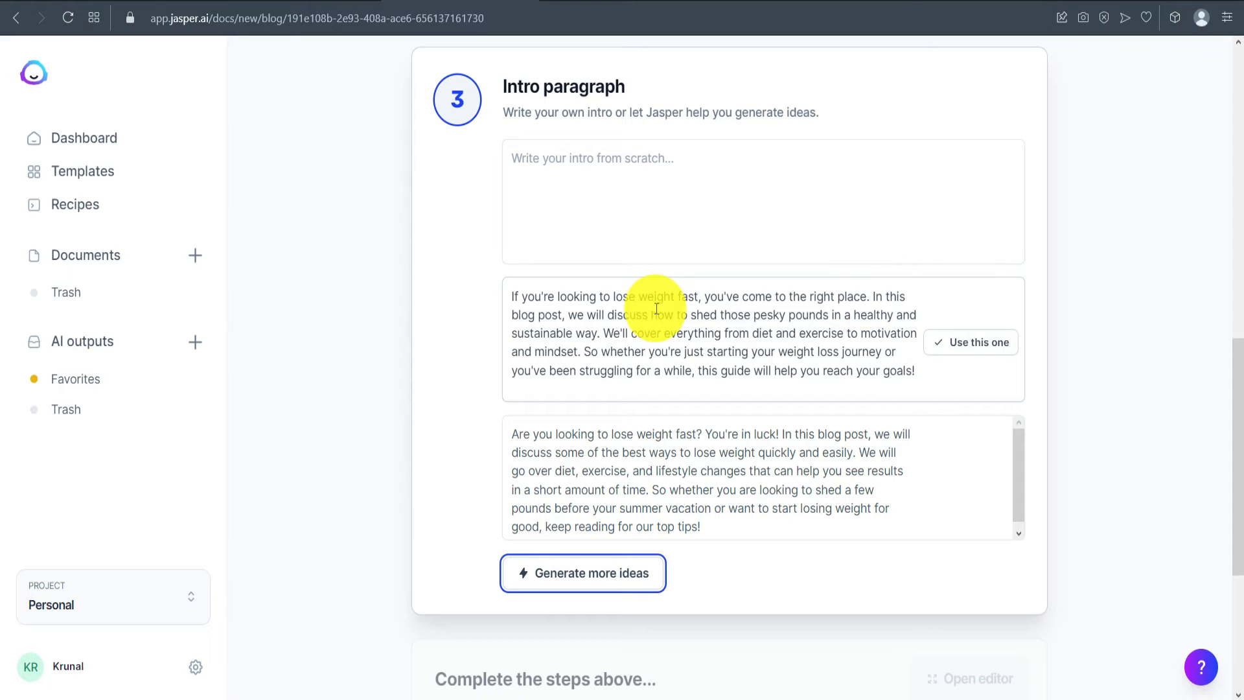
pyautogui.click(970, 343)
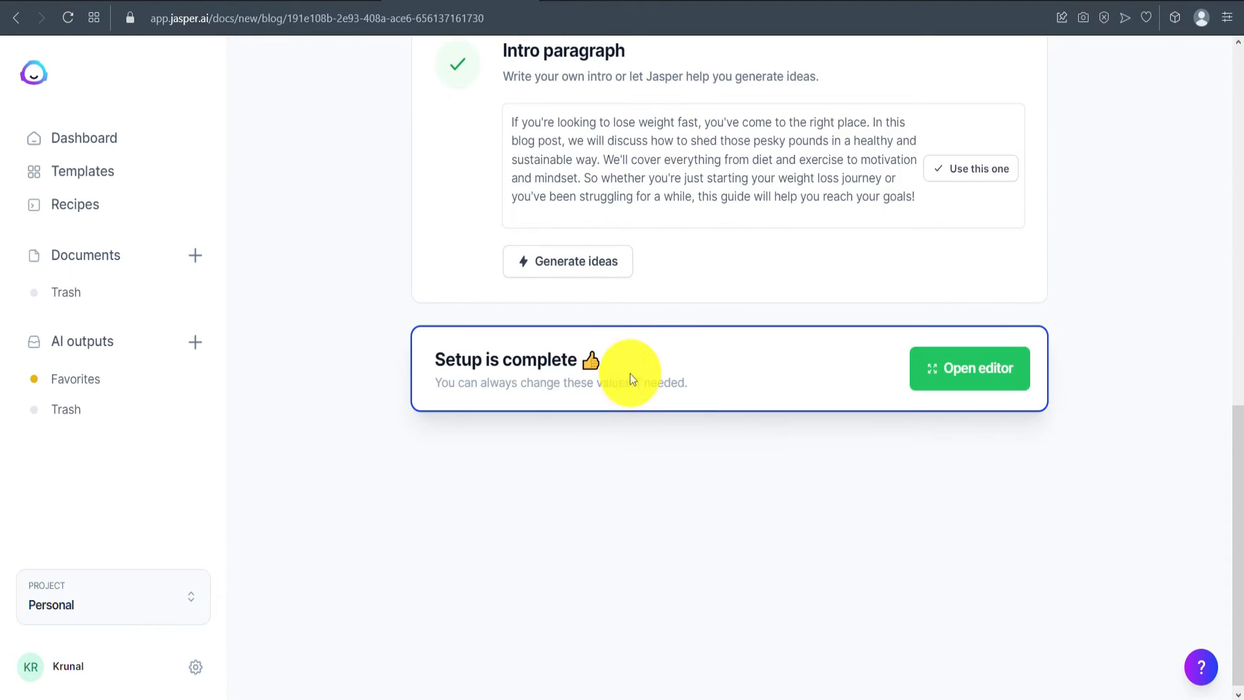
# Open the blog post in the editor and switch to Power mode to look through its template list.
pyautogui.click(970, 379)
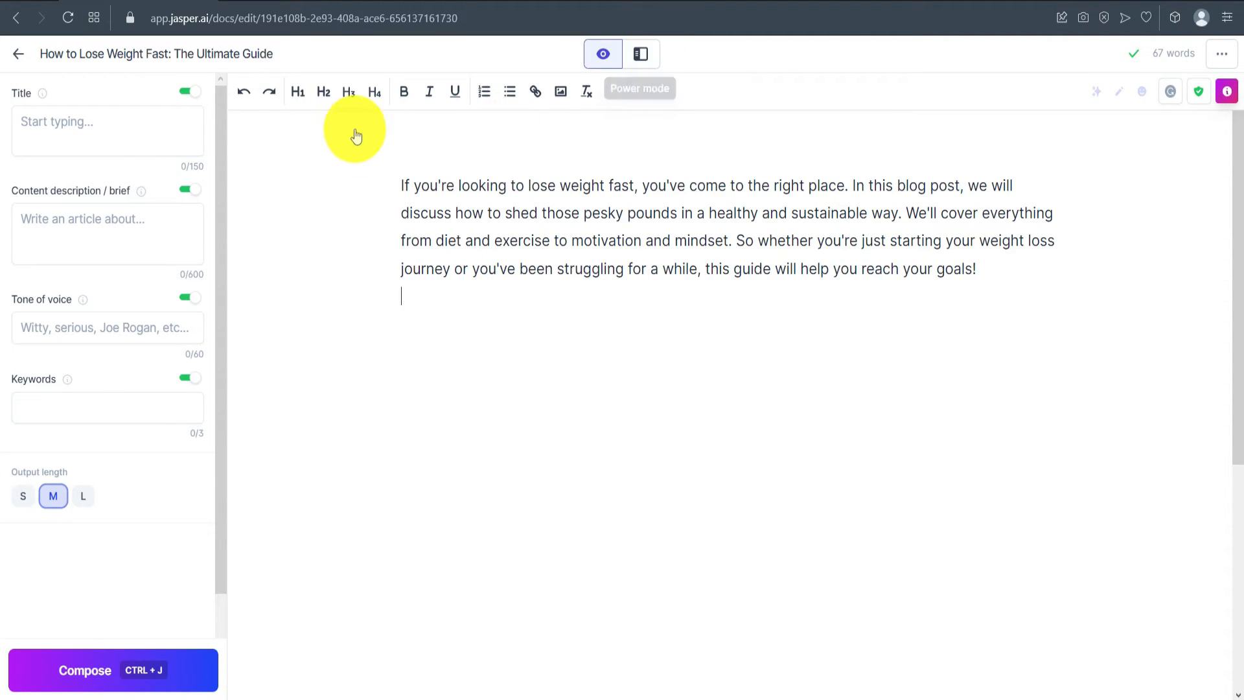
pyautogui.click(649, 59)
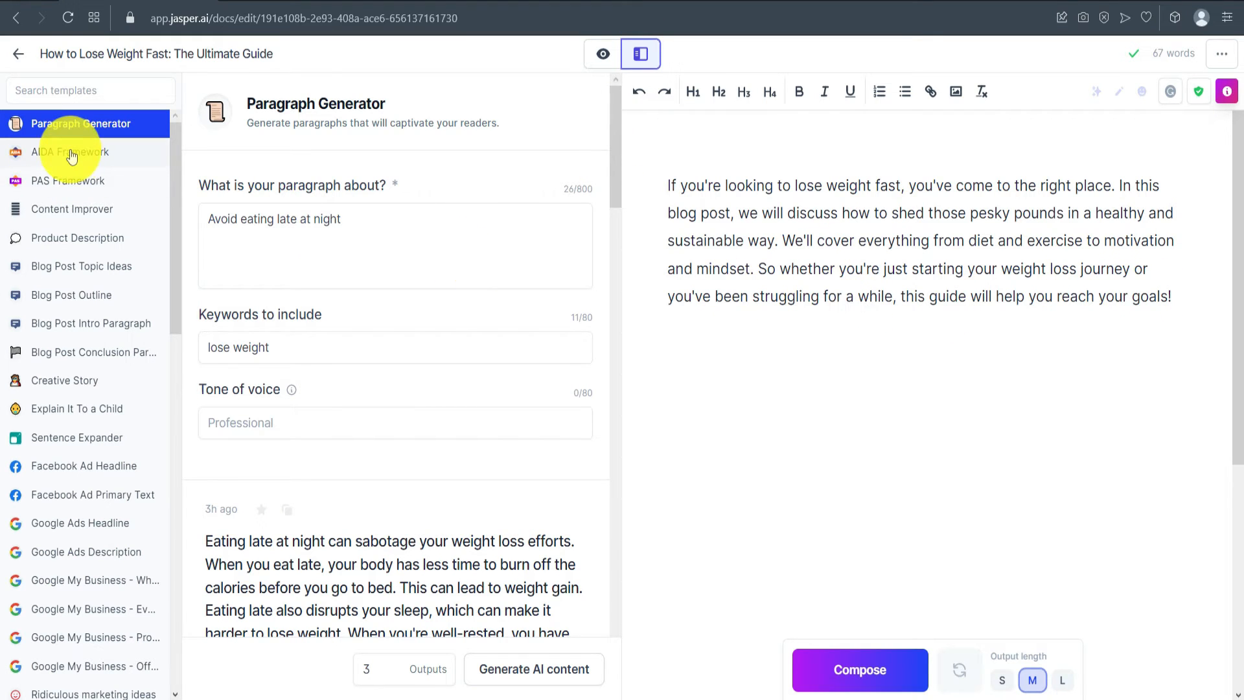
pyautogui.scroll(-7, 72, 153)
pyautogui.scroll(6, 84, 403)
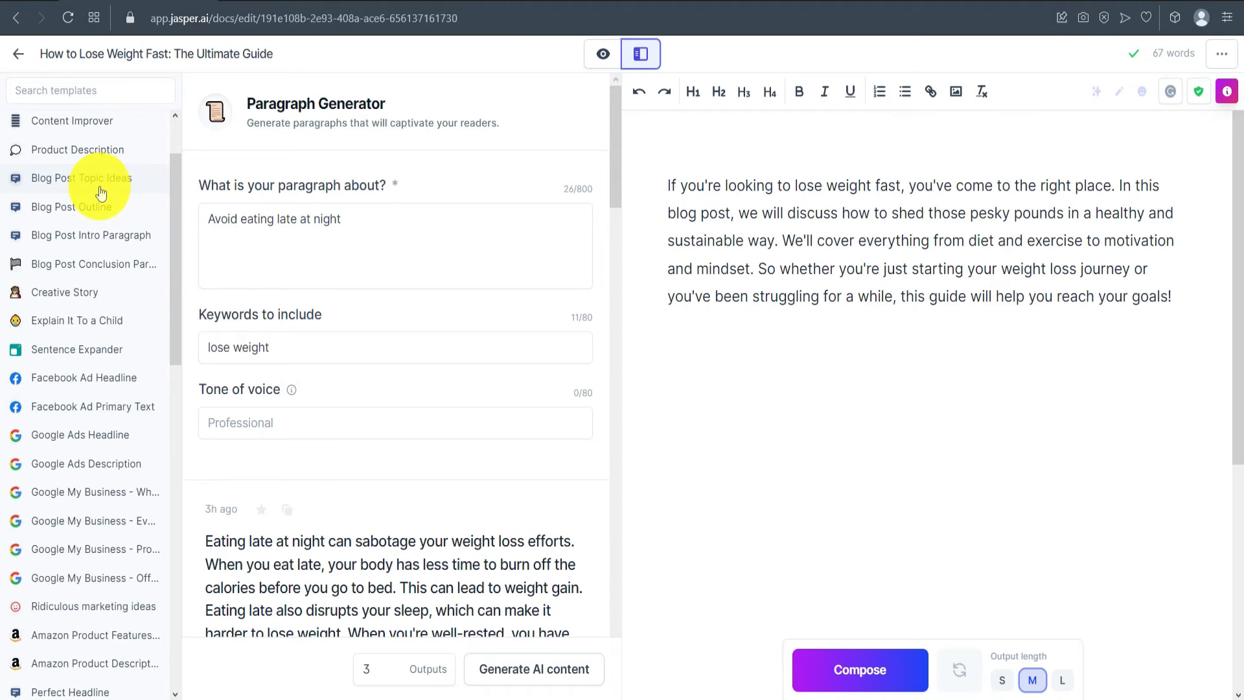
# Copy the first weight-loss outline from the Blog Post Outline template and paste it below the intro paragraph in the document.
pyautogui.click(58, 214)
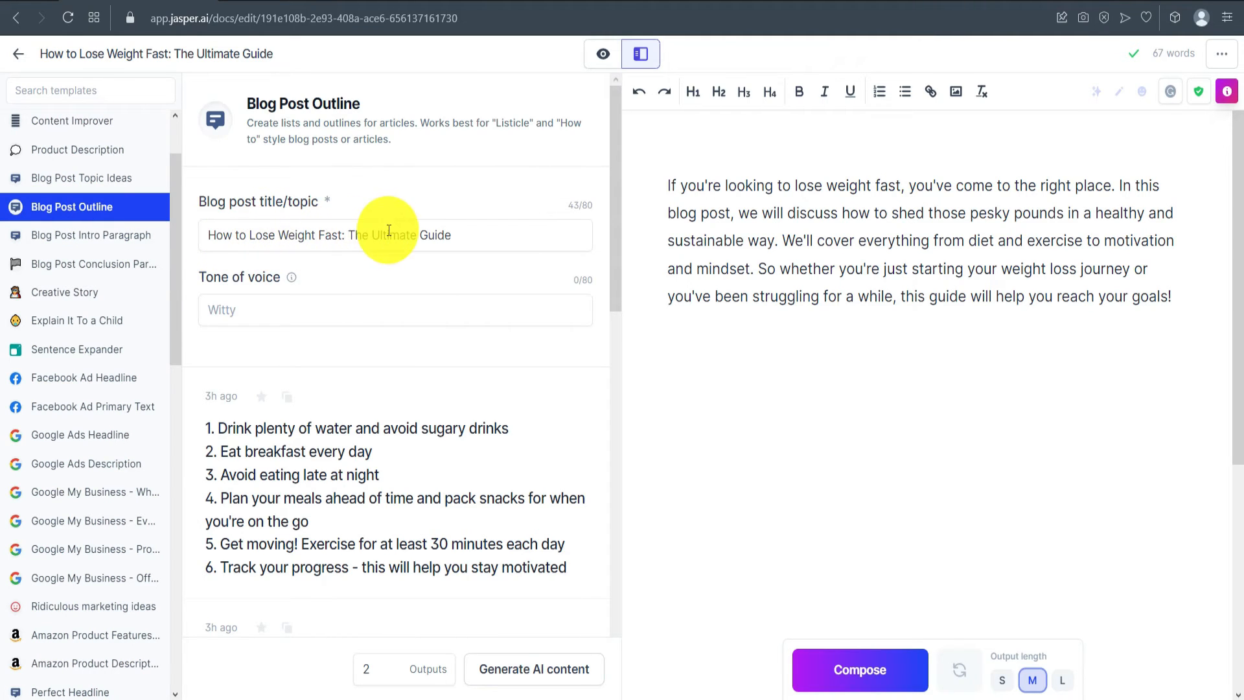
pyautogui.click(284, 308)
pyautogui.scroll(-3, 285, 292)
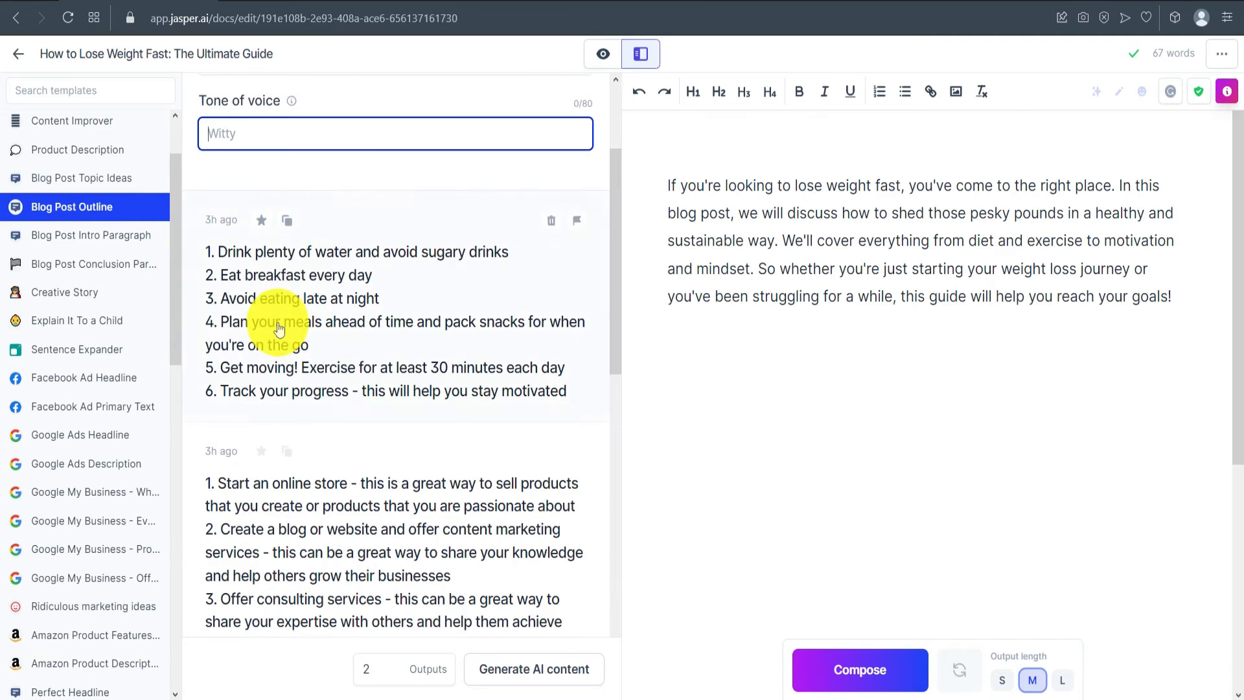
pyautogui.scroll(3, 291, 272)
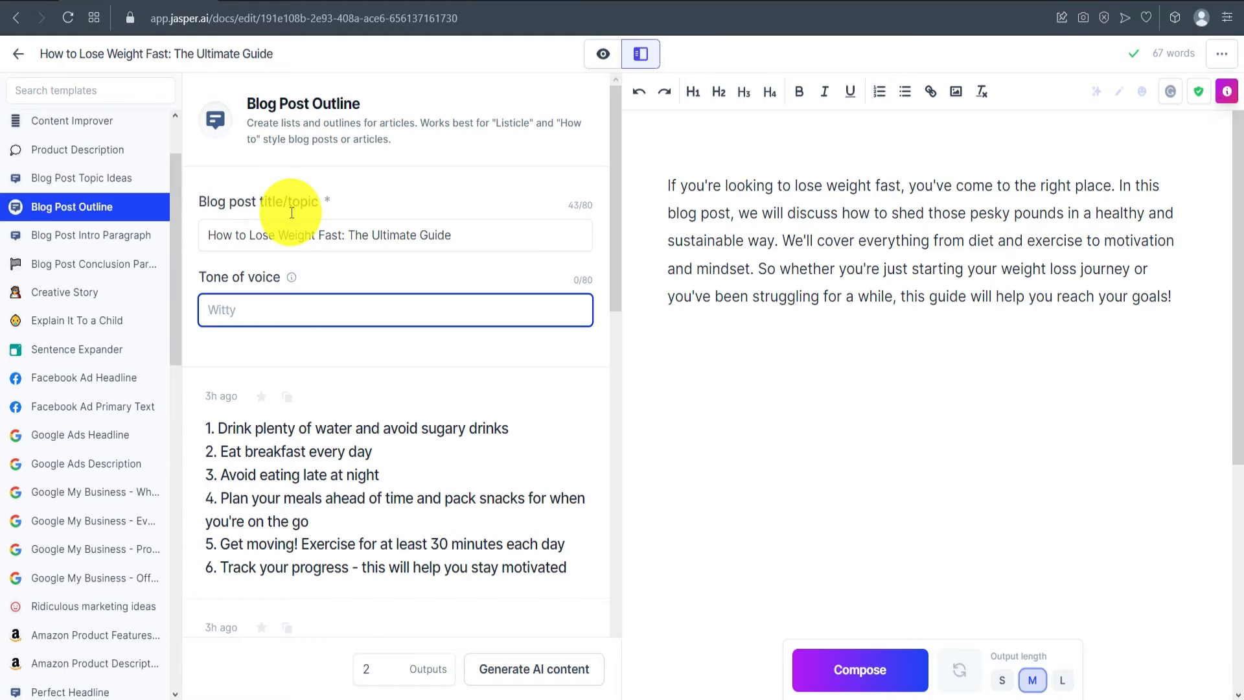
pyautogui.scroll(-3, 290, 213)
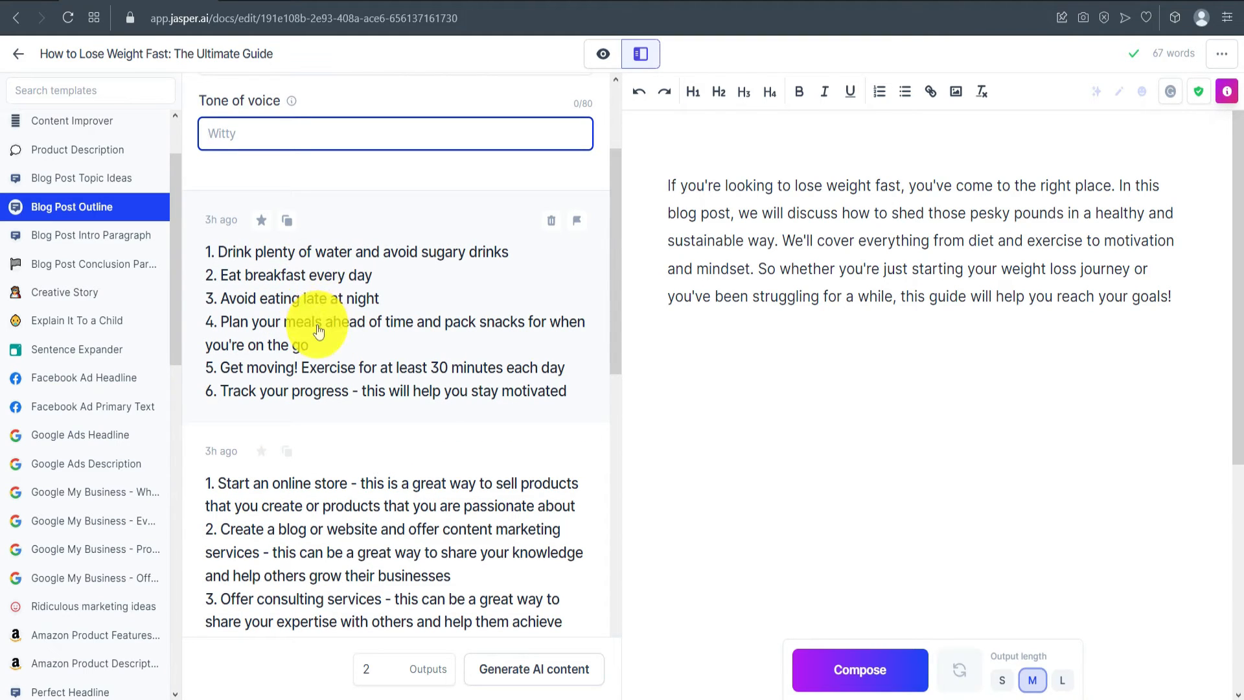
pyautogui.click(288, 222)
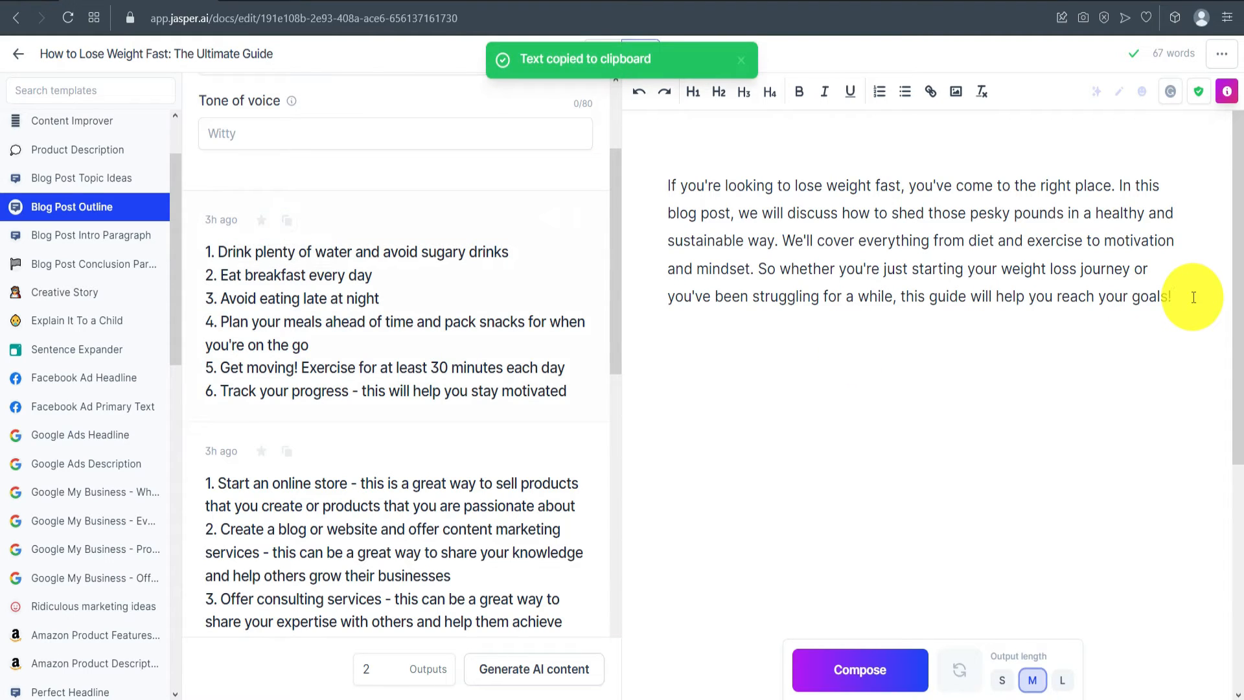
pyautogui.press('Return')
pyautogui.hotkey('ctrl', 'v')
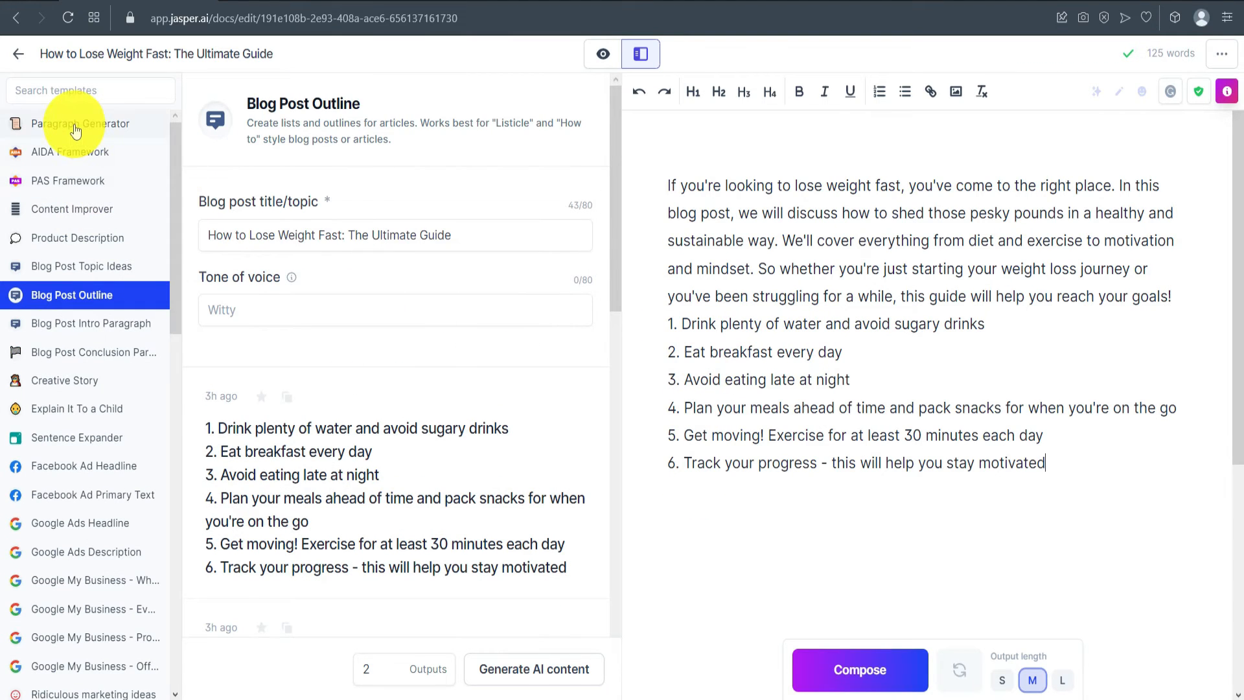
# Open the Paragraph Generator template and replace its topic with the outline point "Drink plenty of water and avoid sugary drinks".
pyautogui.click(76, 126)
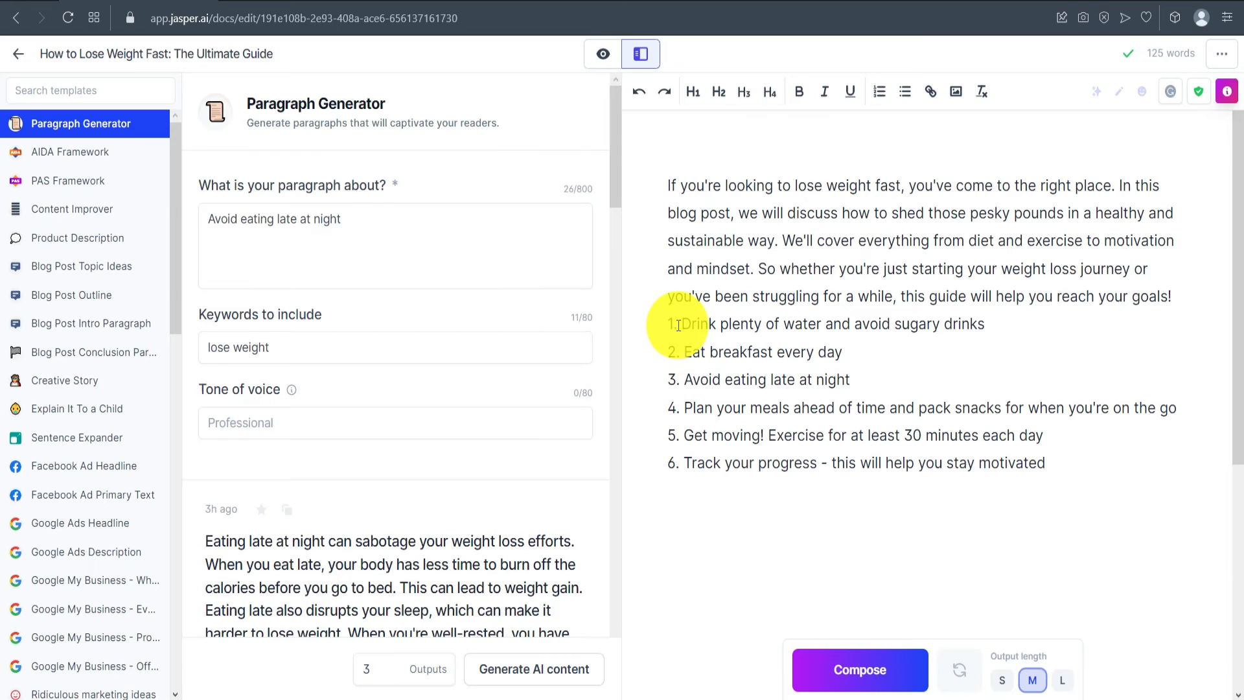
pyautogui.moveTo(681, 325); pyautogui.dragTo(1002, 322)
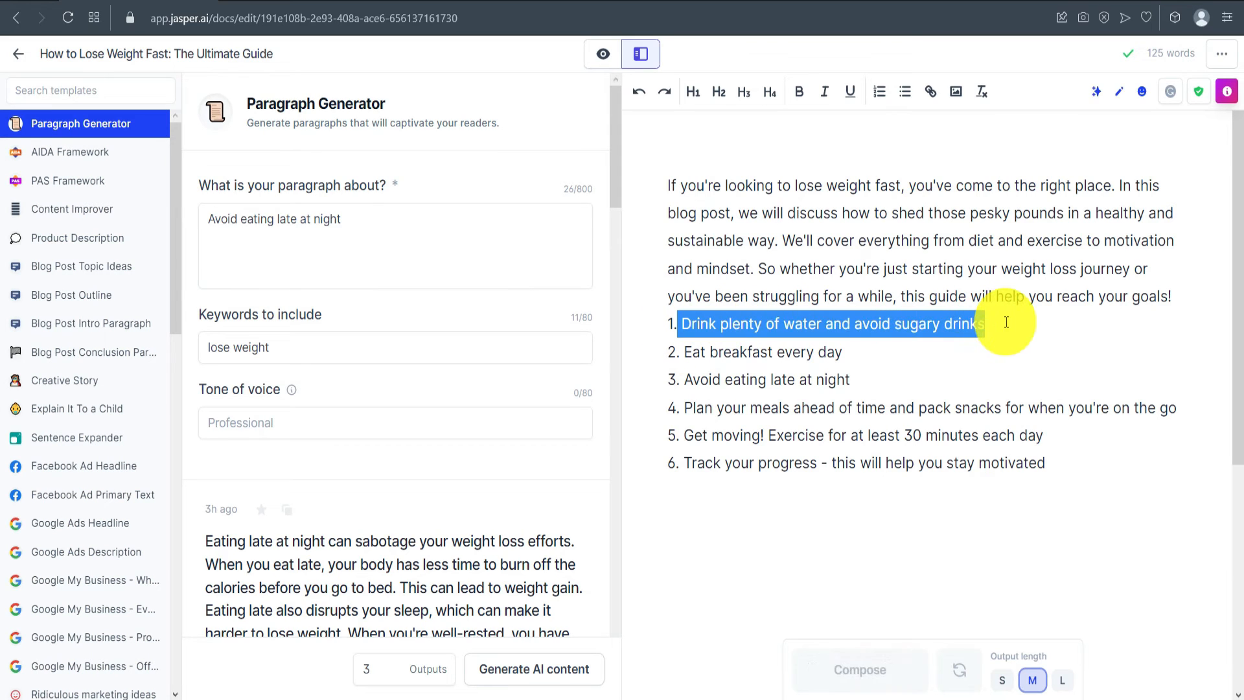
pyautogui.hotkey('ctrl', 'c')
pyautogui.click(324, 216)
pyautogui.hotkey('ctrl', 'a')
pyautogui.hotkey('ctrl', 'v')
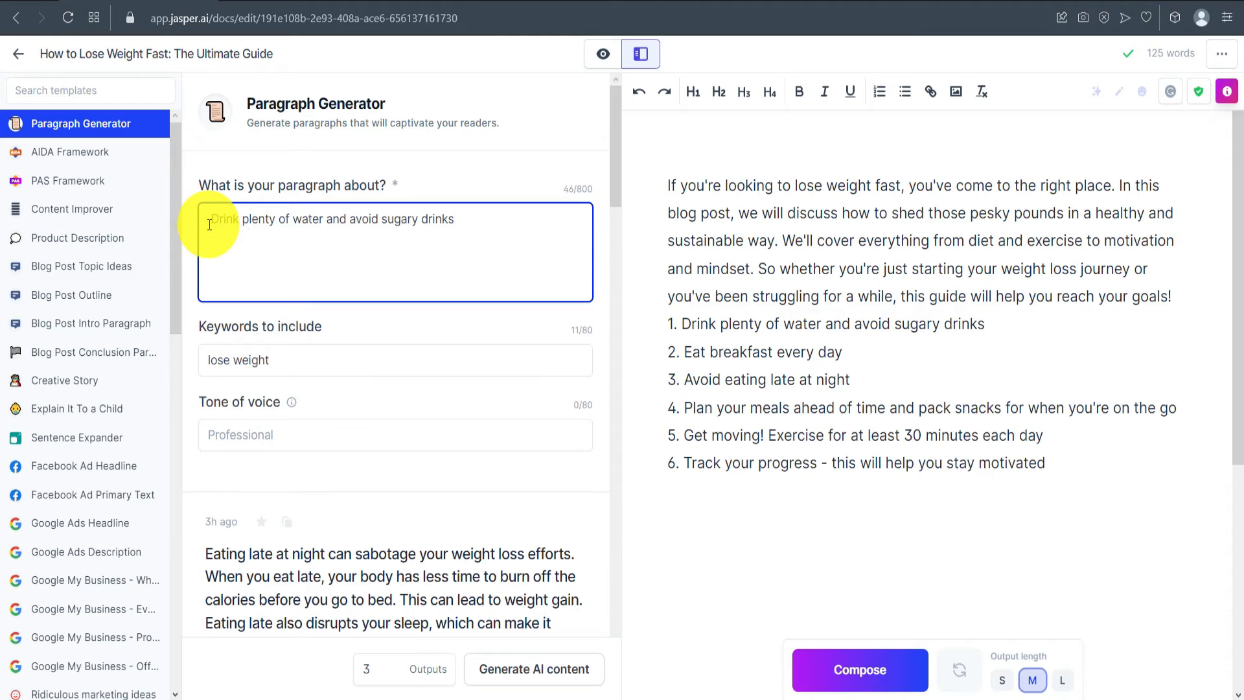
# Keep the keyword "lose weight", set the tone of voice to "friendly" and generate 1 output for the paragraph.
pyautogui.click(283, 359)
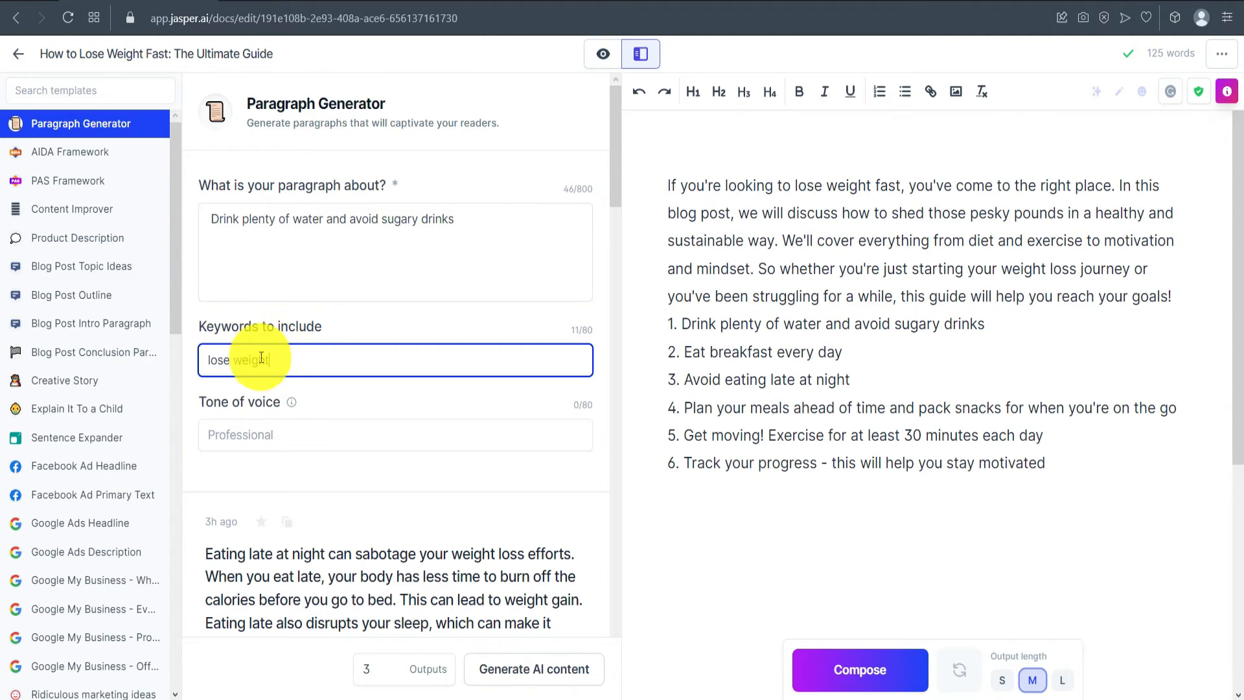
pyautogui.click(283, 434)
pyautogui.moveTo(290, 403)
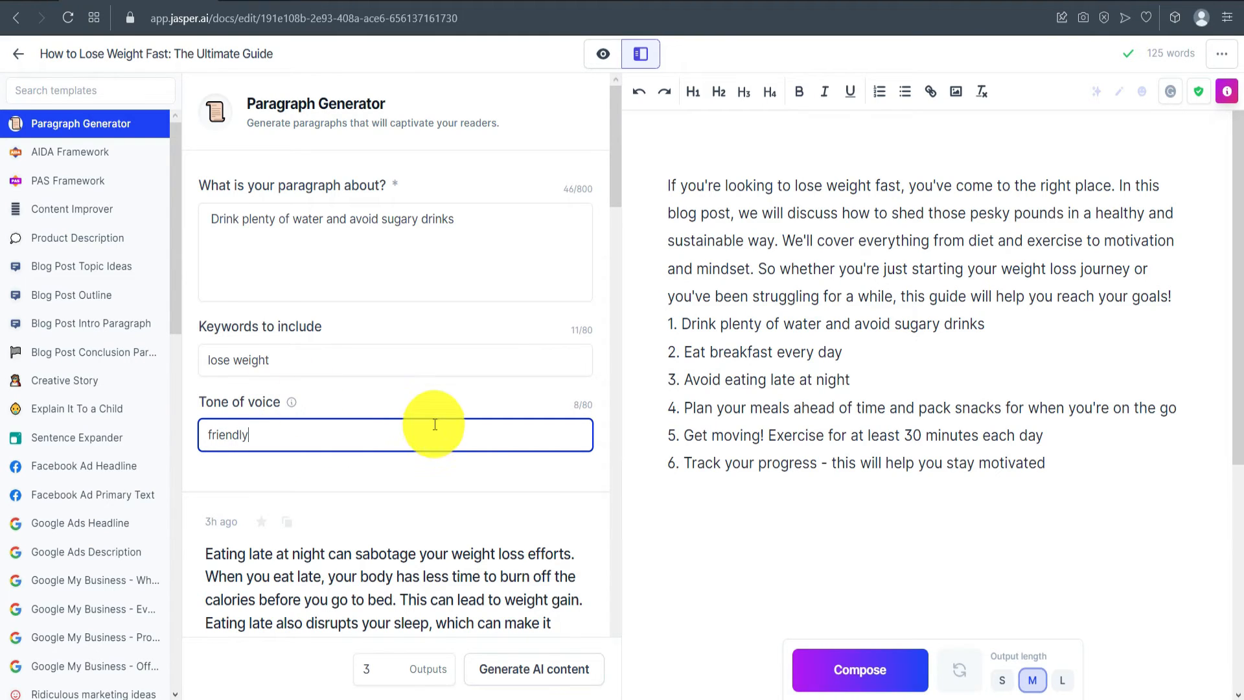
pyautogui.scroll(-1, 431, 423)
pyautogui.scroll(1, 463, 492)
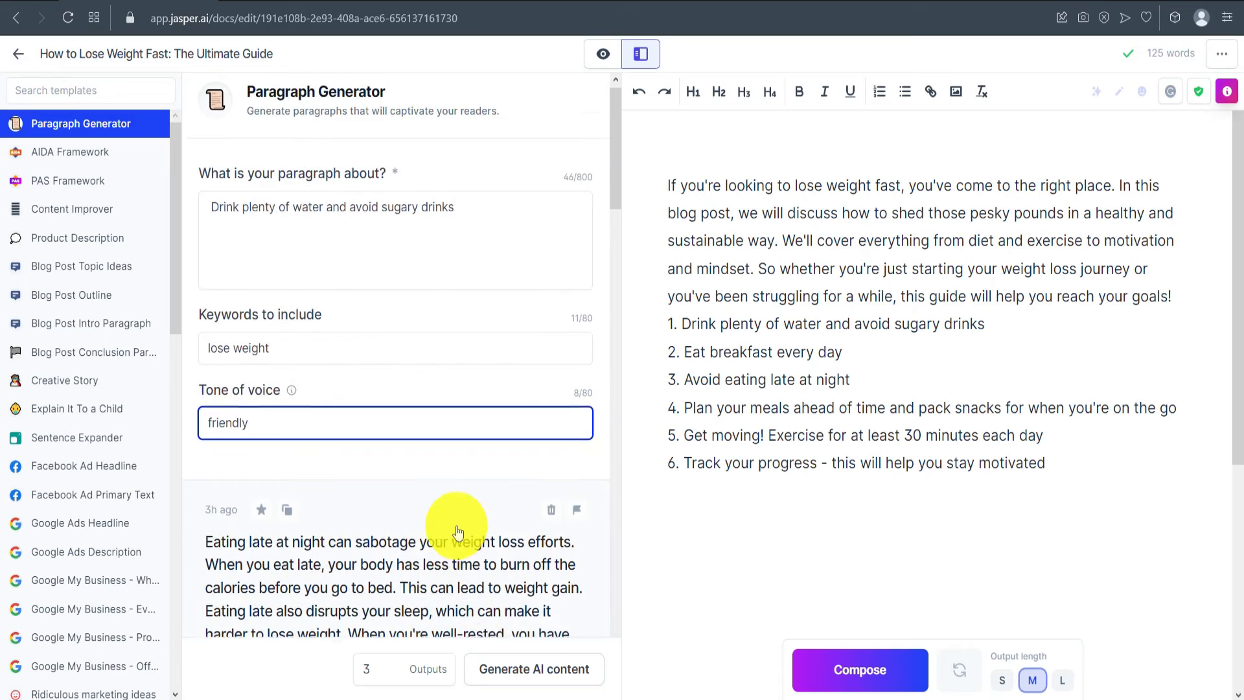
pyautogui.click(394, 675)
pyautogui.click(394, 675)
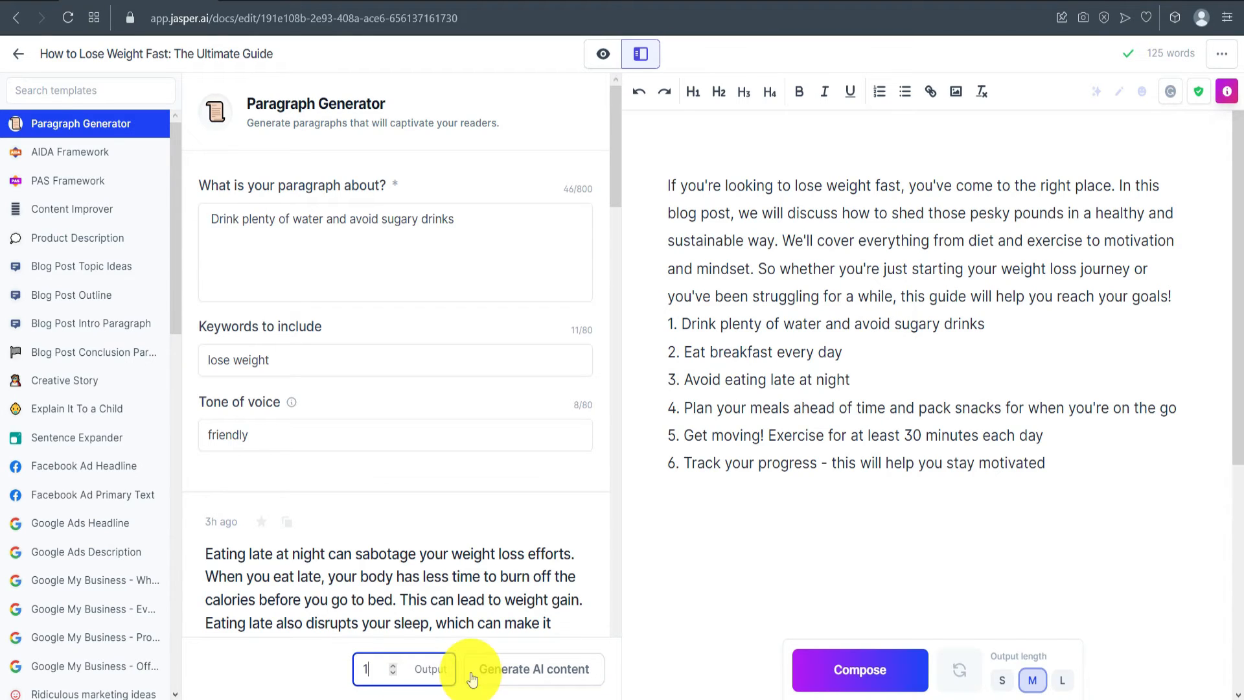
pyautogui.click(521, 677)
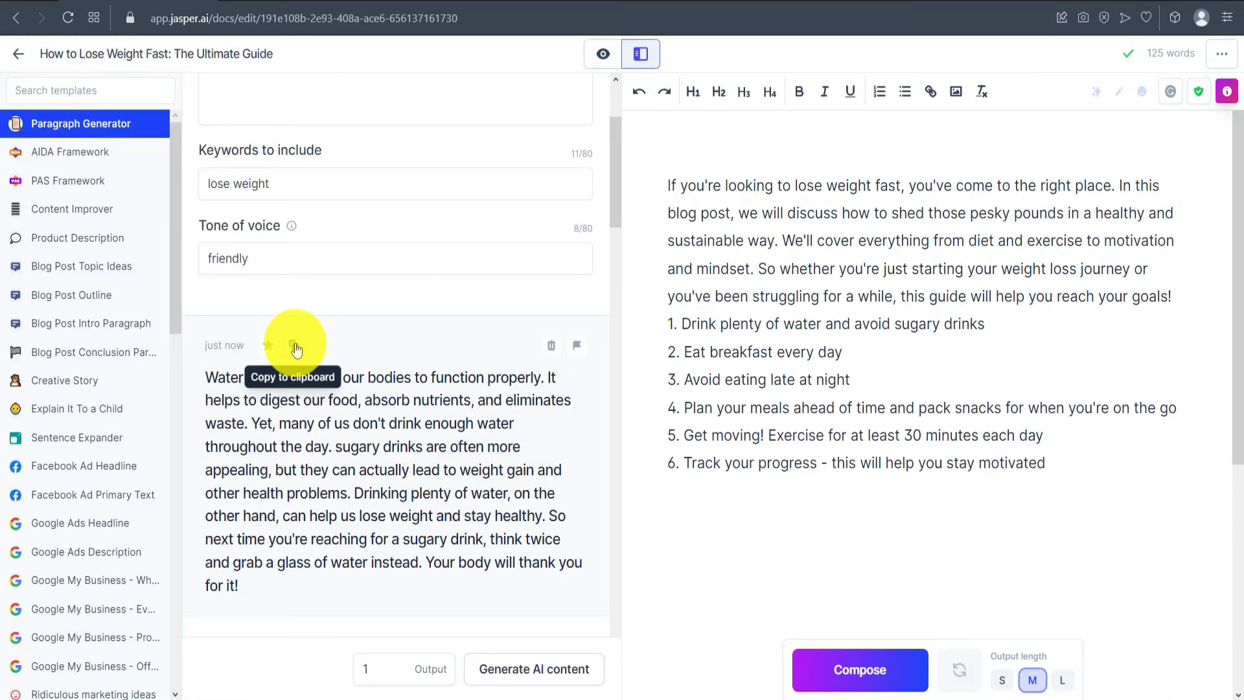
# Copy the generated water paragraph and paste it on a new line under outline point 1 in the document.
pyautogui.click(294, 346)
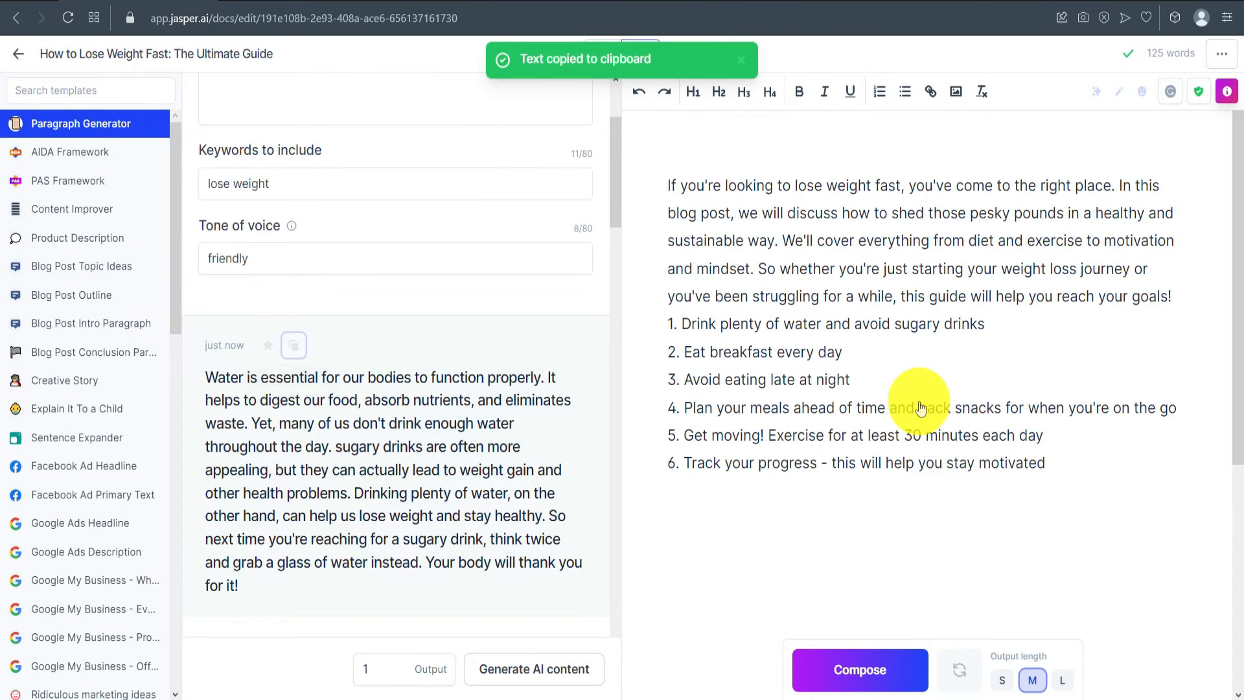
pyautogui.click(1006, 322)
pyautogui.press('Return')
pyautogui.hotkey('ctrl', 'v')
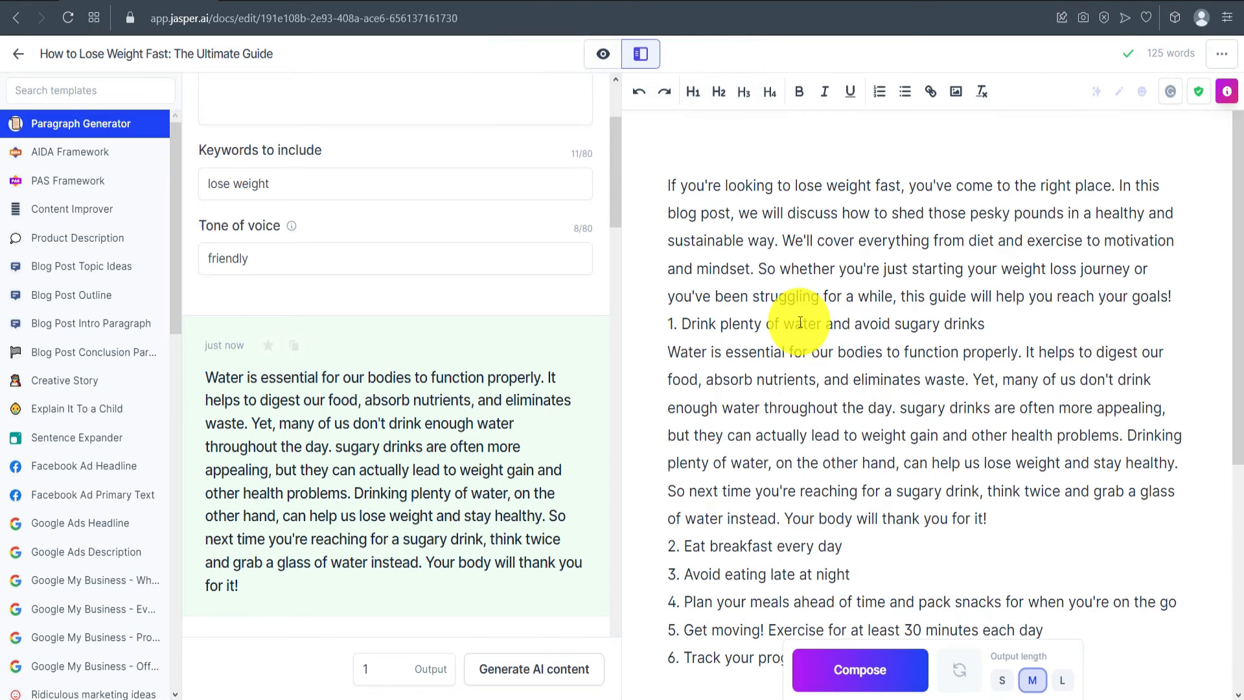
# Format outline points 1 and 2 as Heading 2 and insert a blank line after the water paragraph.
pyautogui.tripleClick(801, 322)
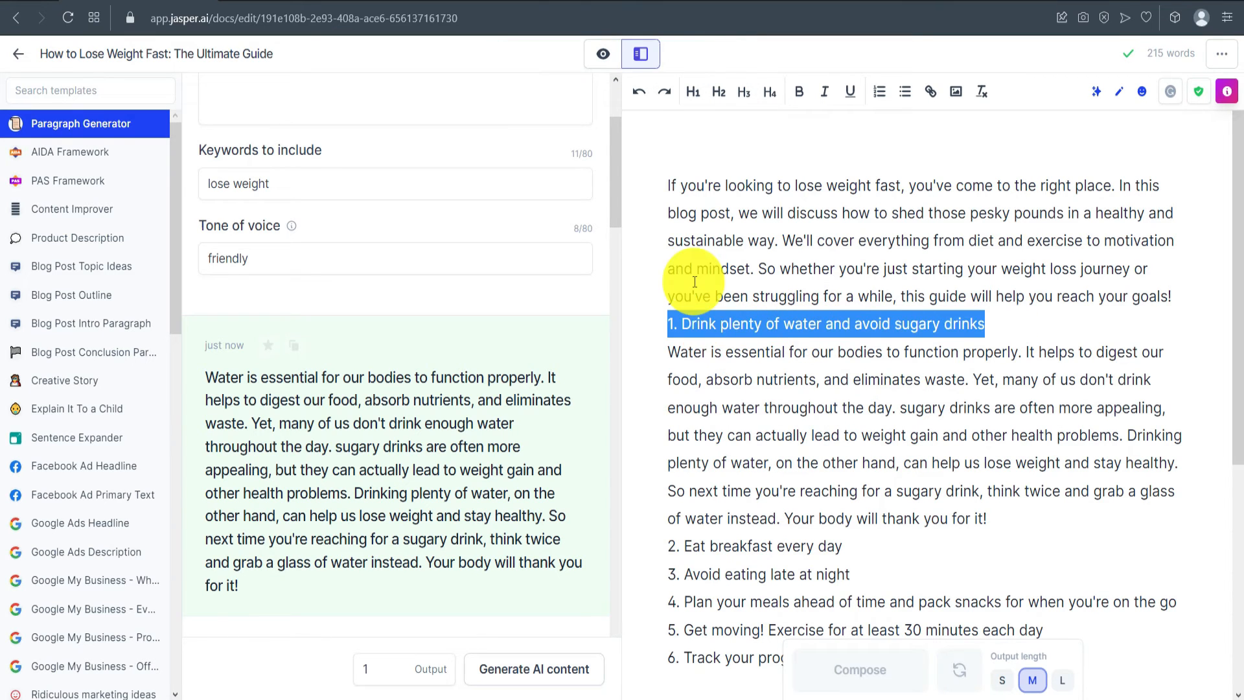
pyautogui.click(720, 99)
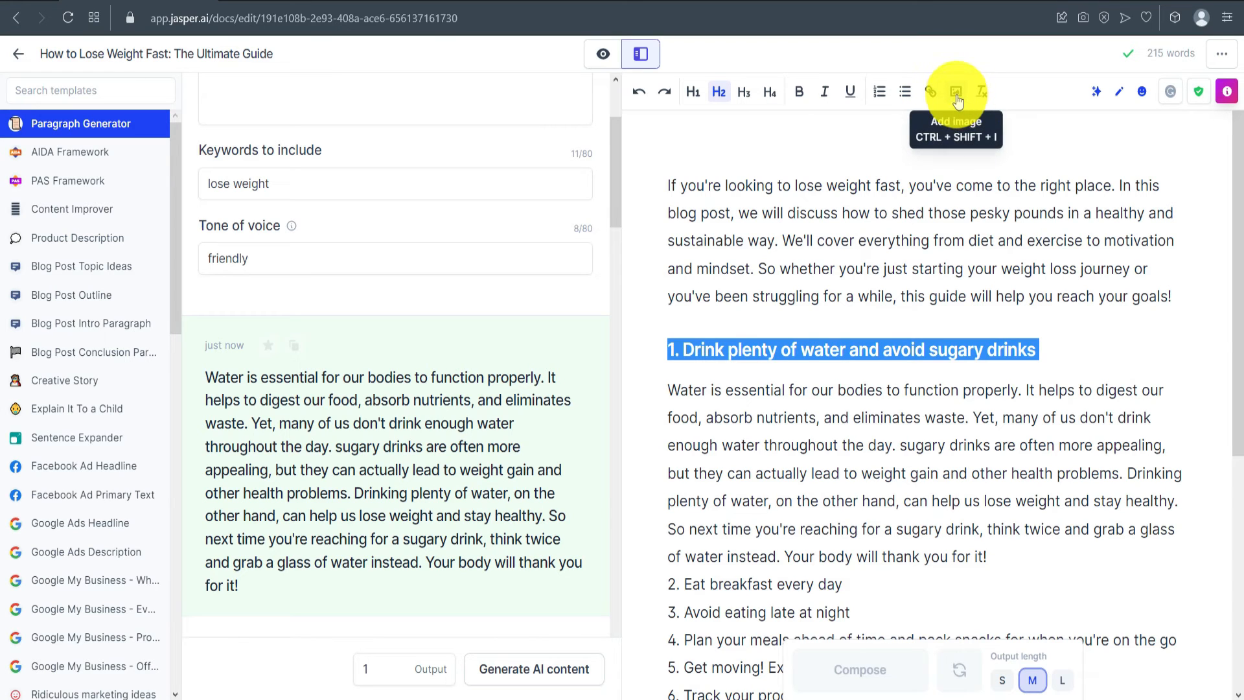
pyautogui.scroll(-3, 895, 411)
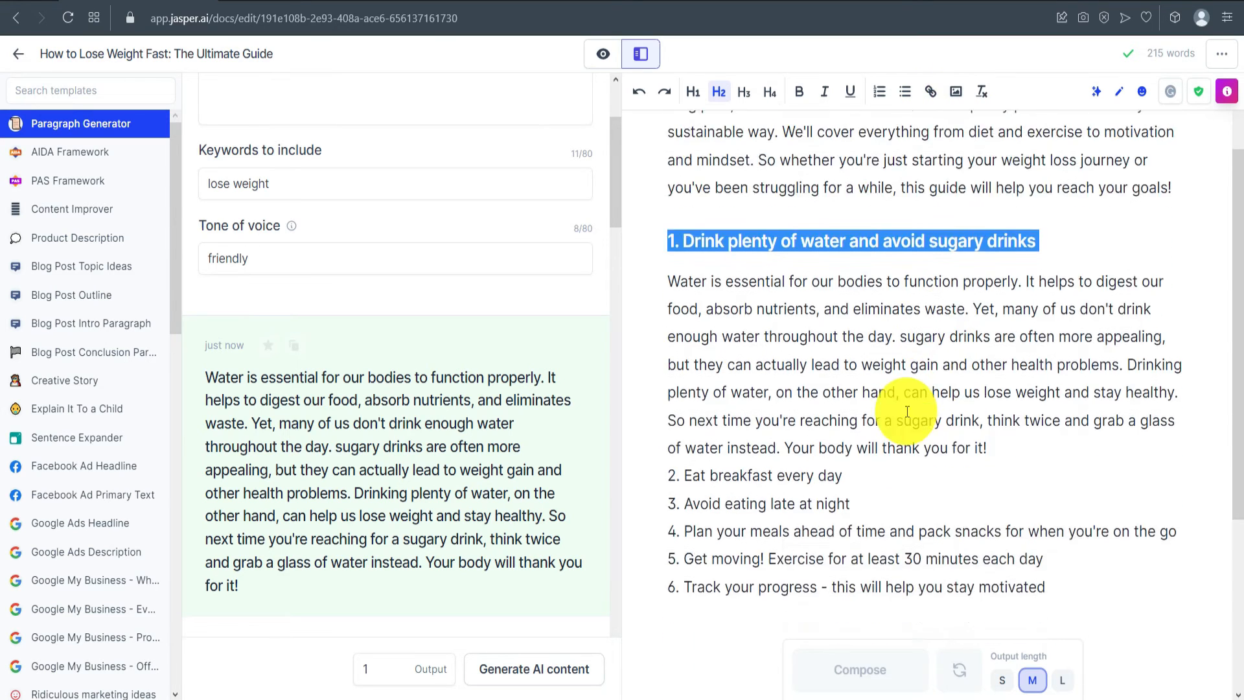
pyautogui.click(1024, 382)
pyautogui.press('Return')
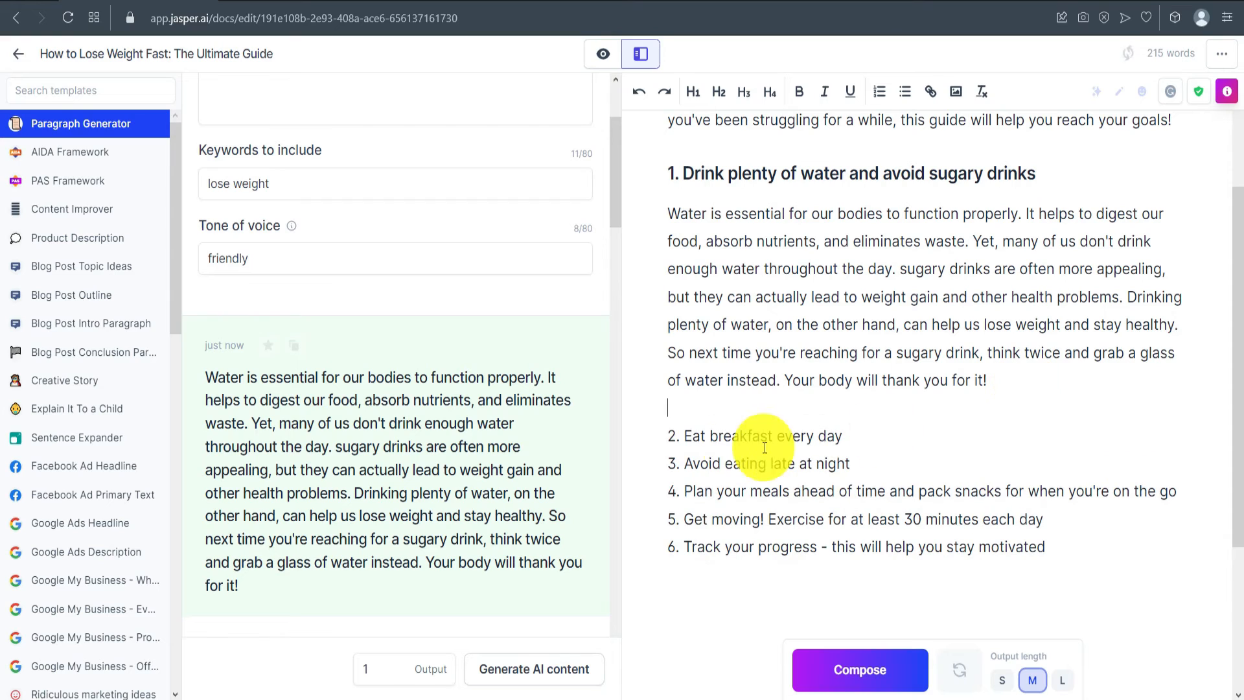
pyautogui.tripleClick(730, 437)
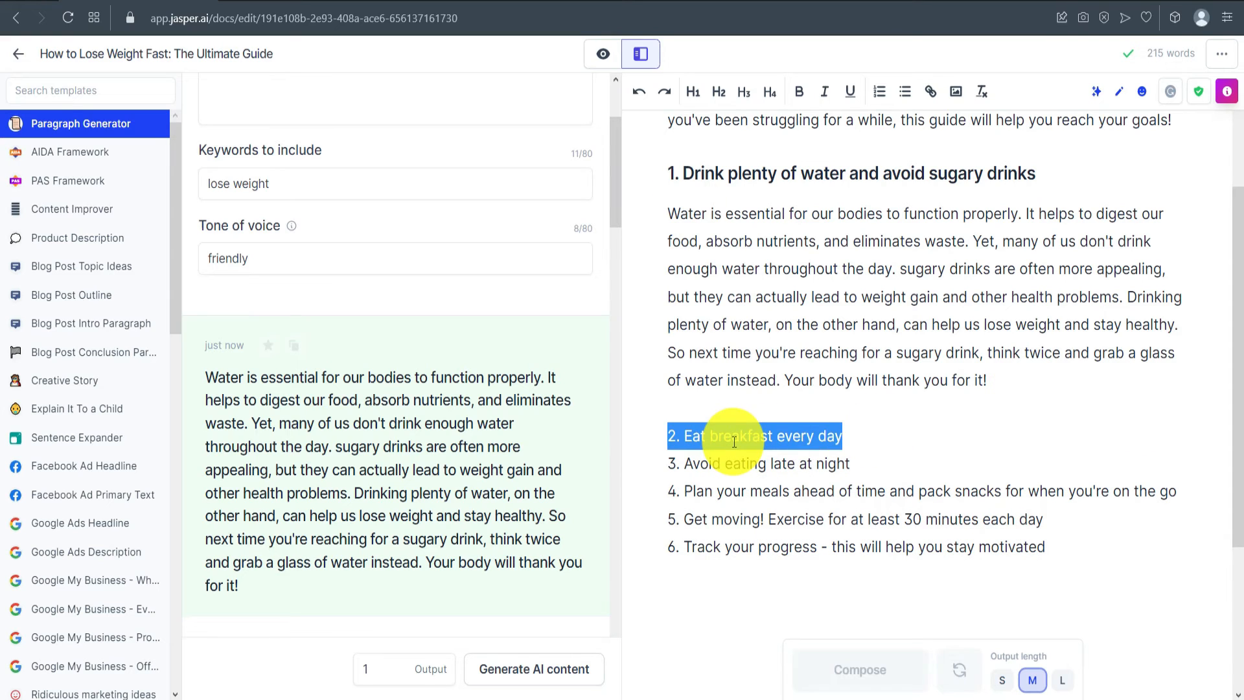
pyautogui.click(718, 91)
# Replace the paragraph topic with the second heading's text, "Eat breakfast every day", and generate a paragraph for it.
pyautogui.click(902, 455)
pyautogui.moveTo(902, 455); pyautogui.dragTo(696, 463)
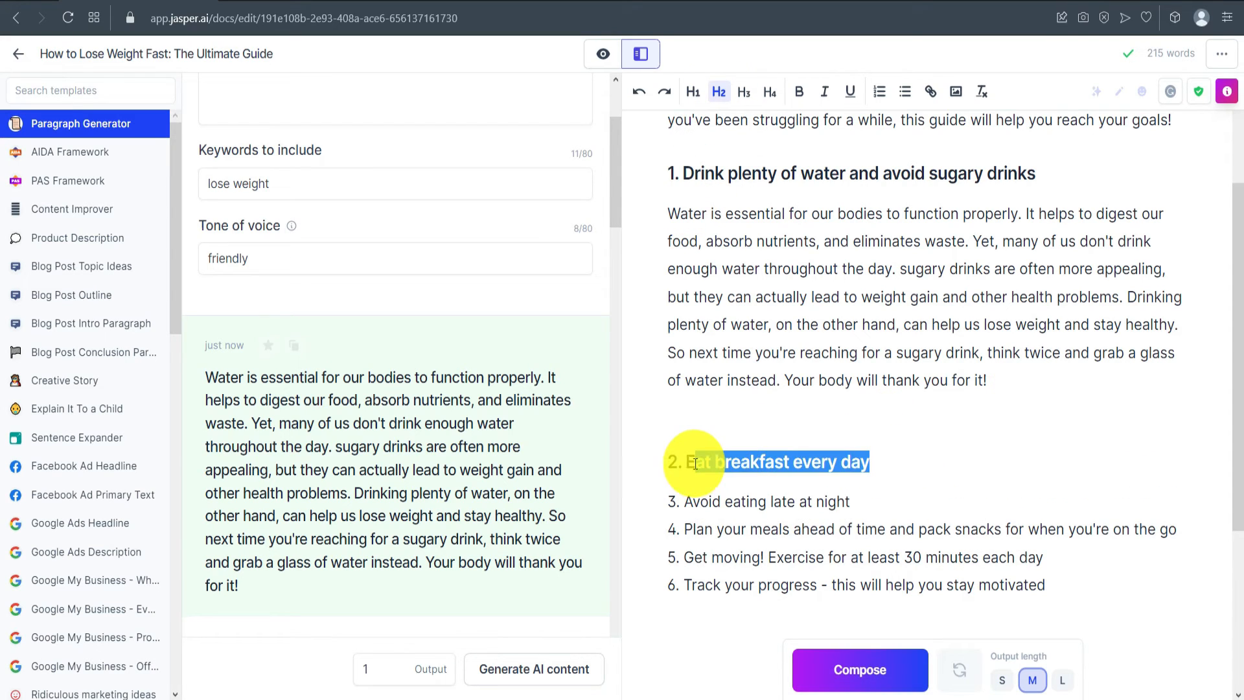
pyautogui.scroll(3, 307, 223)
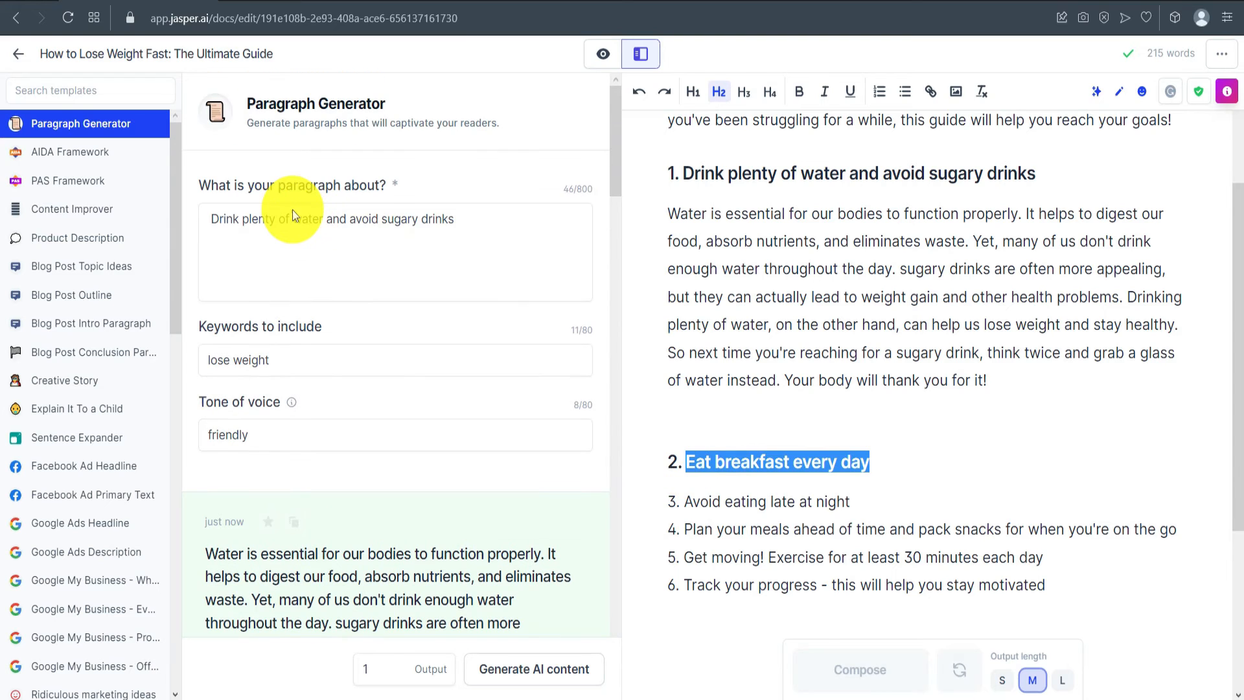
pyautogui.click(293, 210)
pyautogui.hotkey('ctrl', 'a')
pyautogui.hotkey('ctrl', 'v')
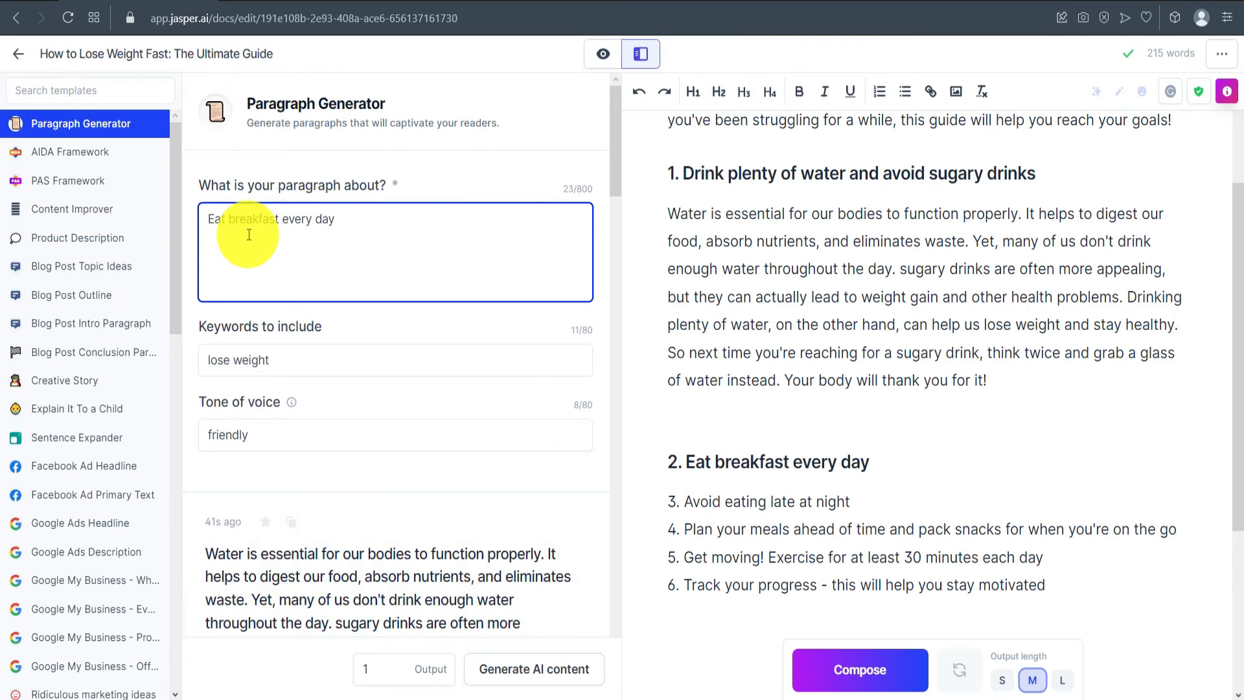
pyautogui.scroll(-1, 343, 221)
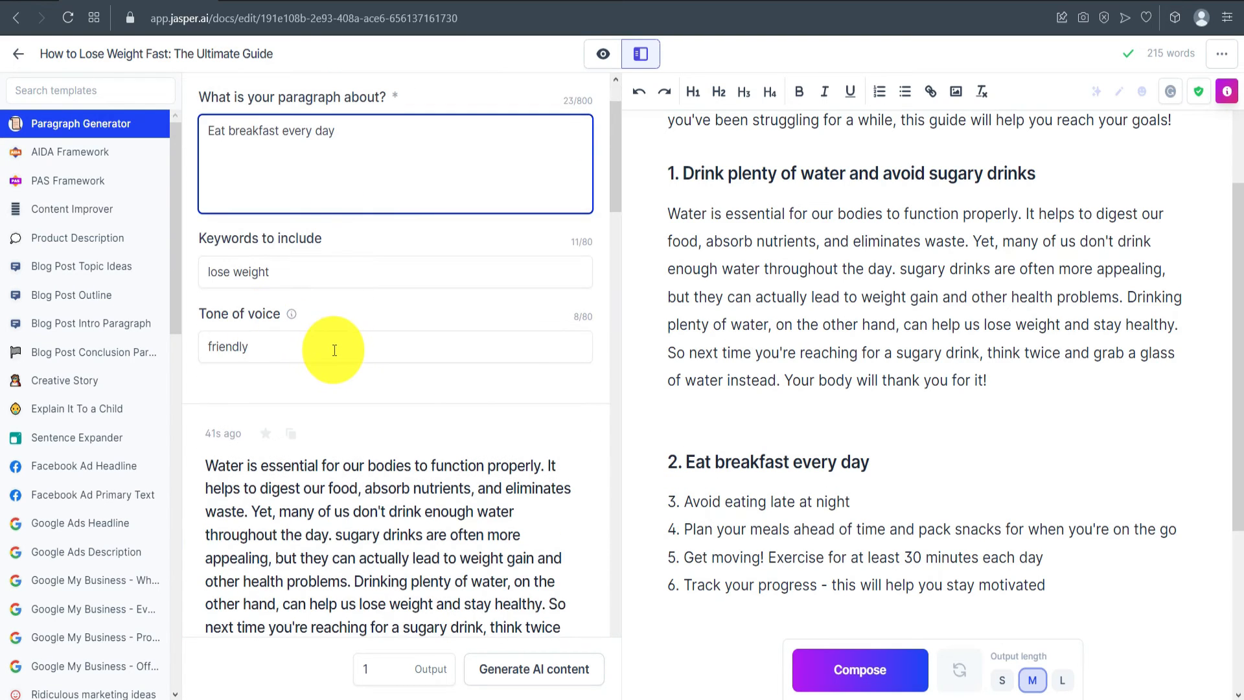
pyautogui.scroll(1, 401, 398)
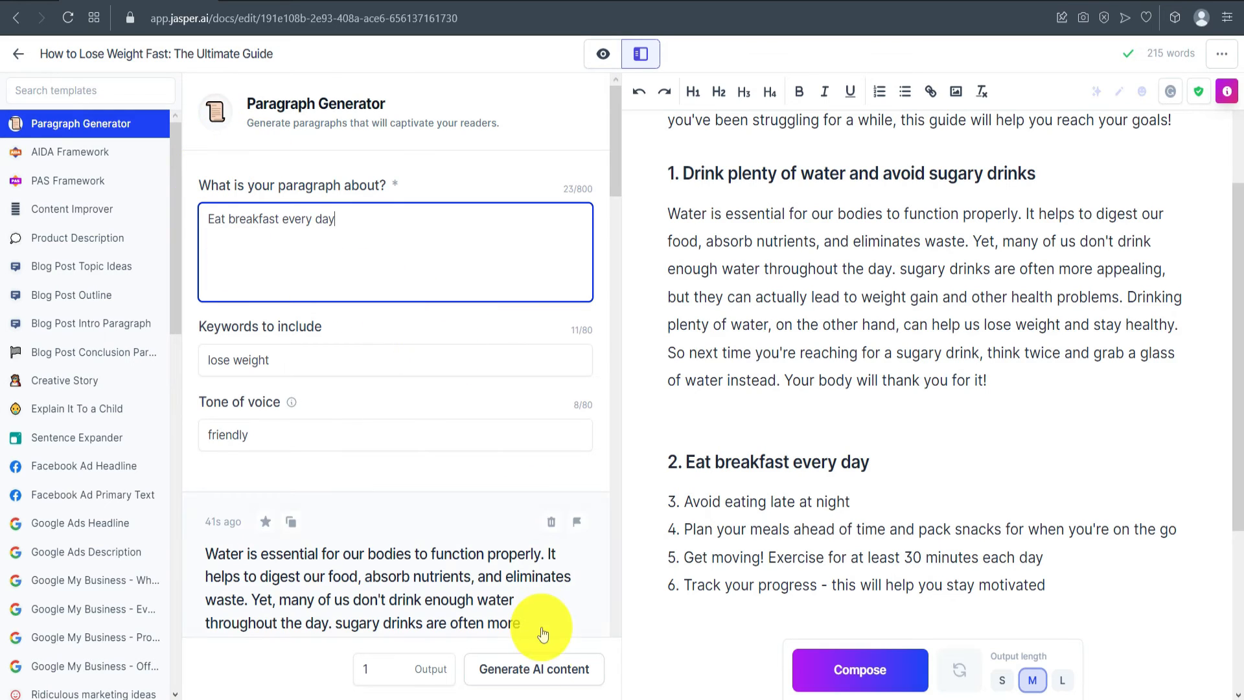
pyautogui.click(529, 674)
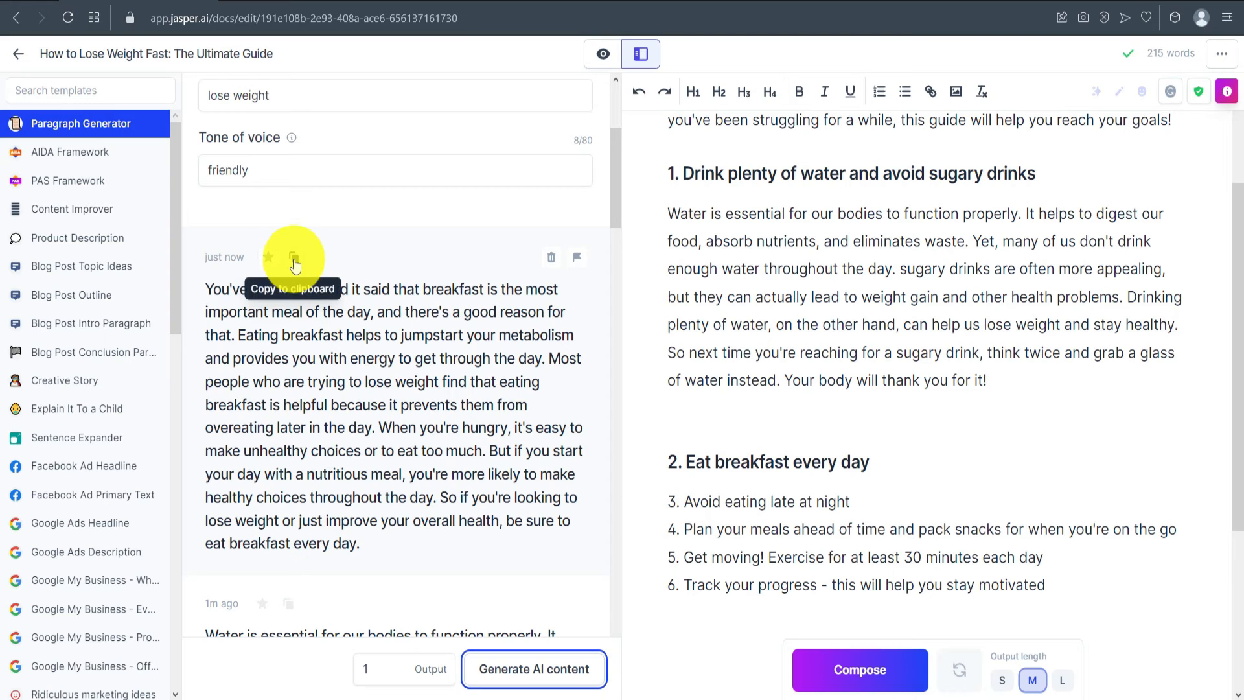
# Copy the generated breakfast paragraph and paste it on a new line under the "2. Eat breakfast every day" heading.
pyautogui.click(294, 262)
pyautogui.scroll(-3, 888, 500)
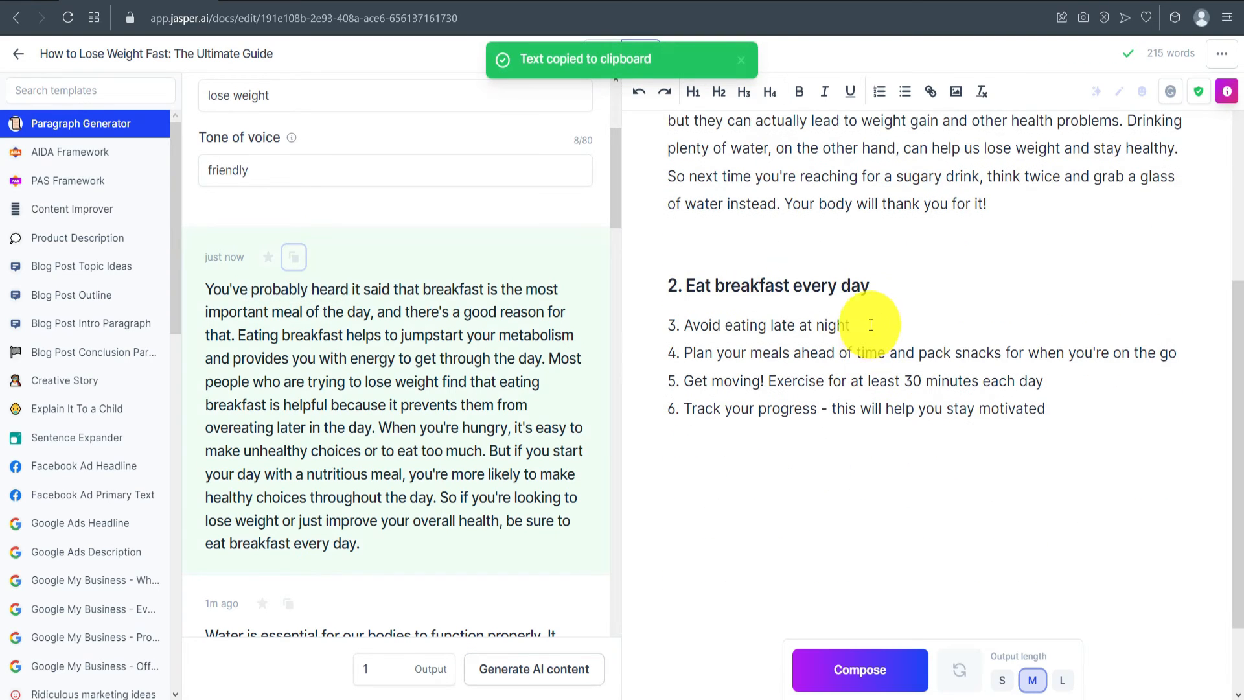
pyautogui.press('Return')
pyautogui.hotkey('ctrl', 'v')
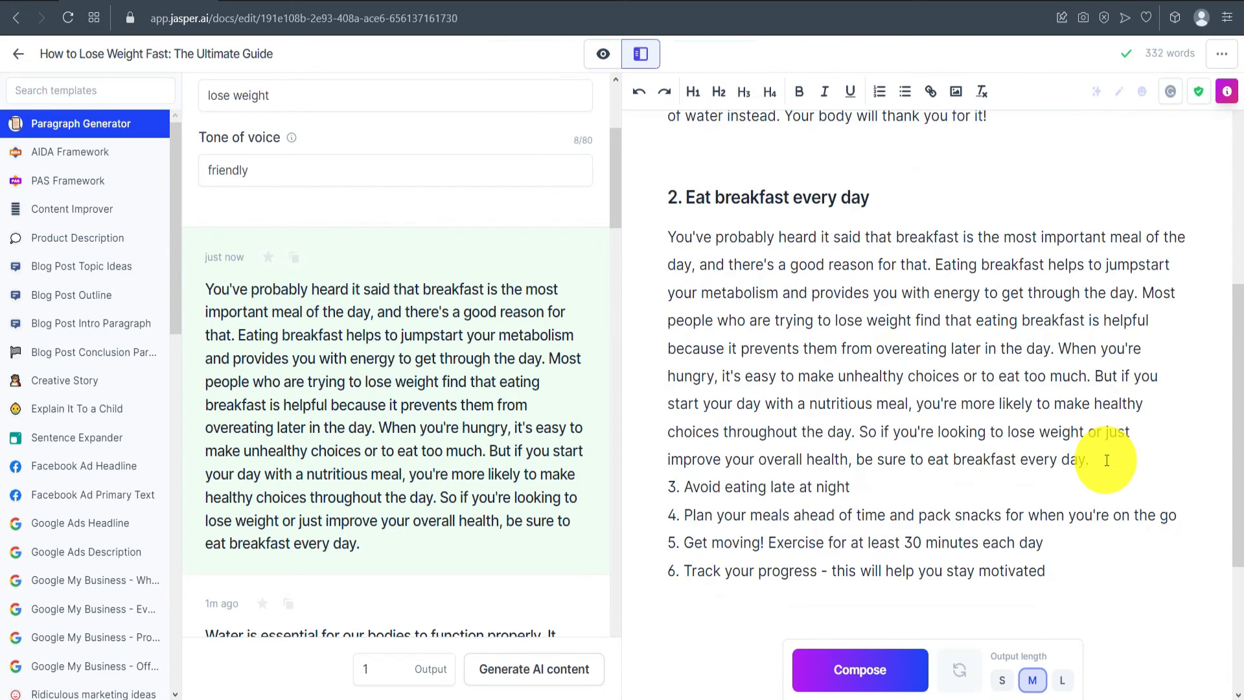
# Review the blog post from the intro through the two completed sections and check its word count.
pyautogui.scroll(3, 801, 160)
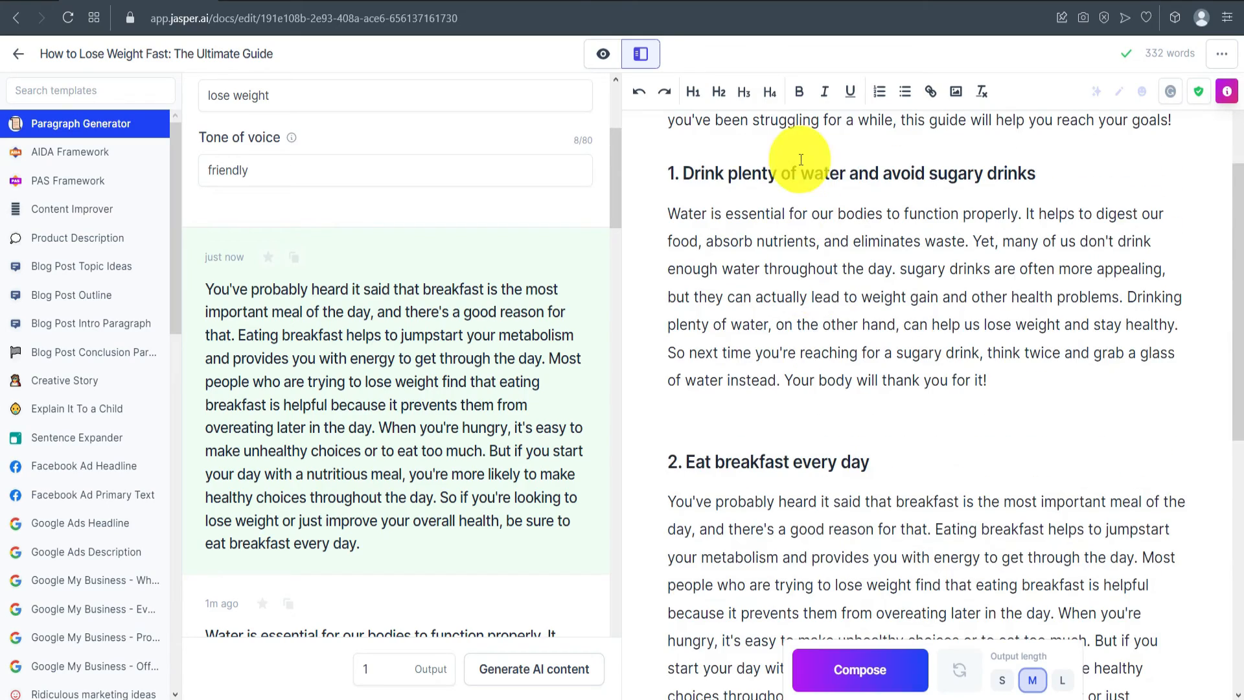
pyautogui.scroll(3, 823, 291)
pyautogui.scroll(-8, 801, 270)
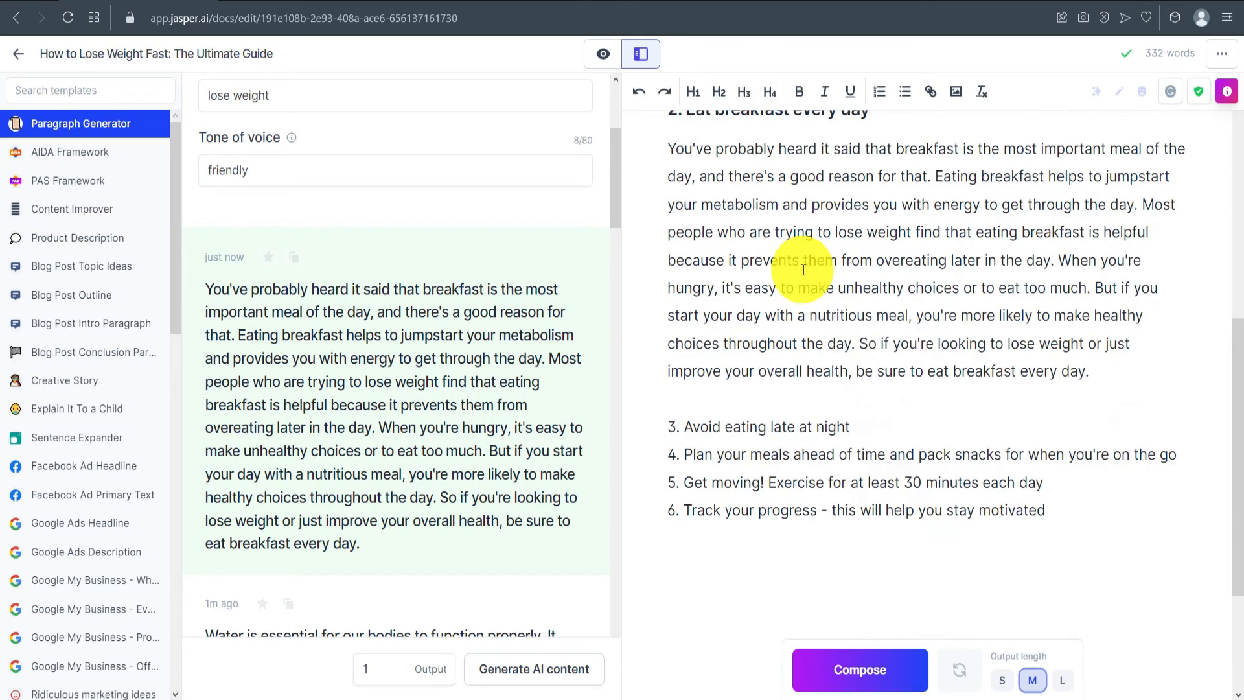
pyautogui.scroll(6, 807, 327)
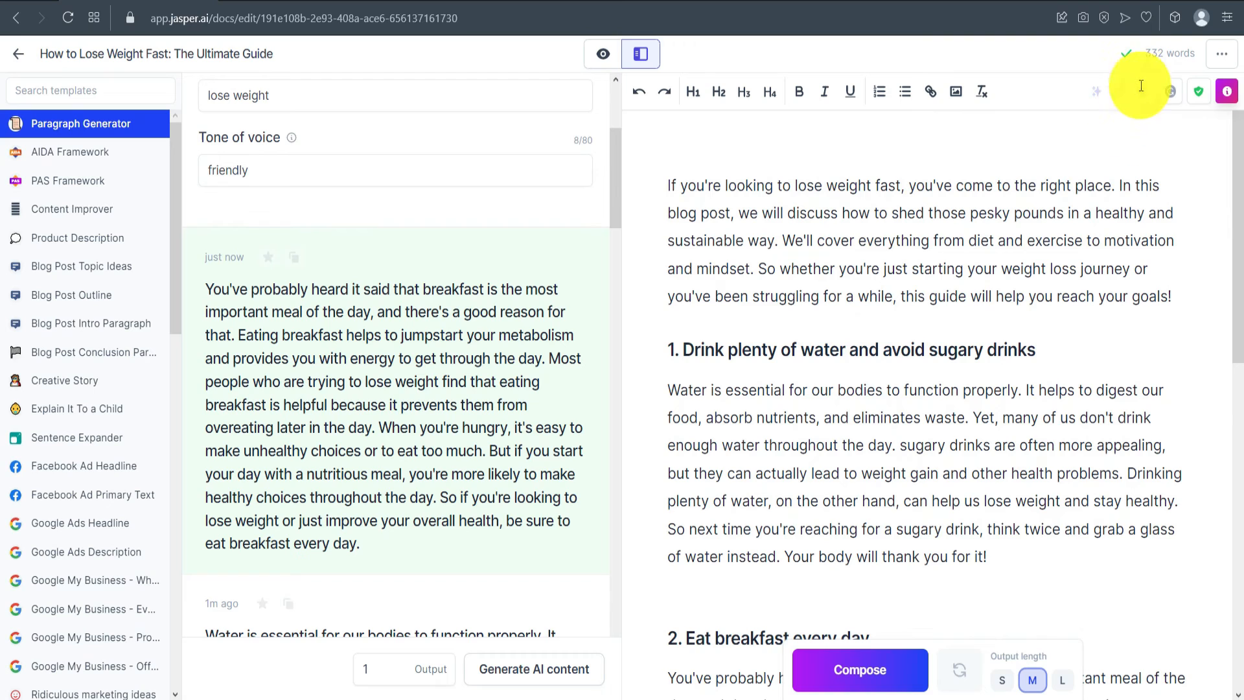
pyautogui.moveTo(1160, 57)
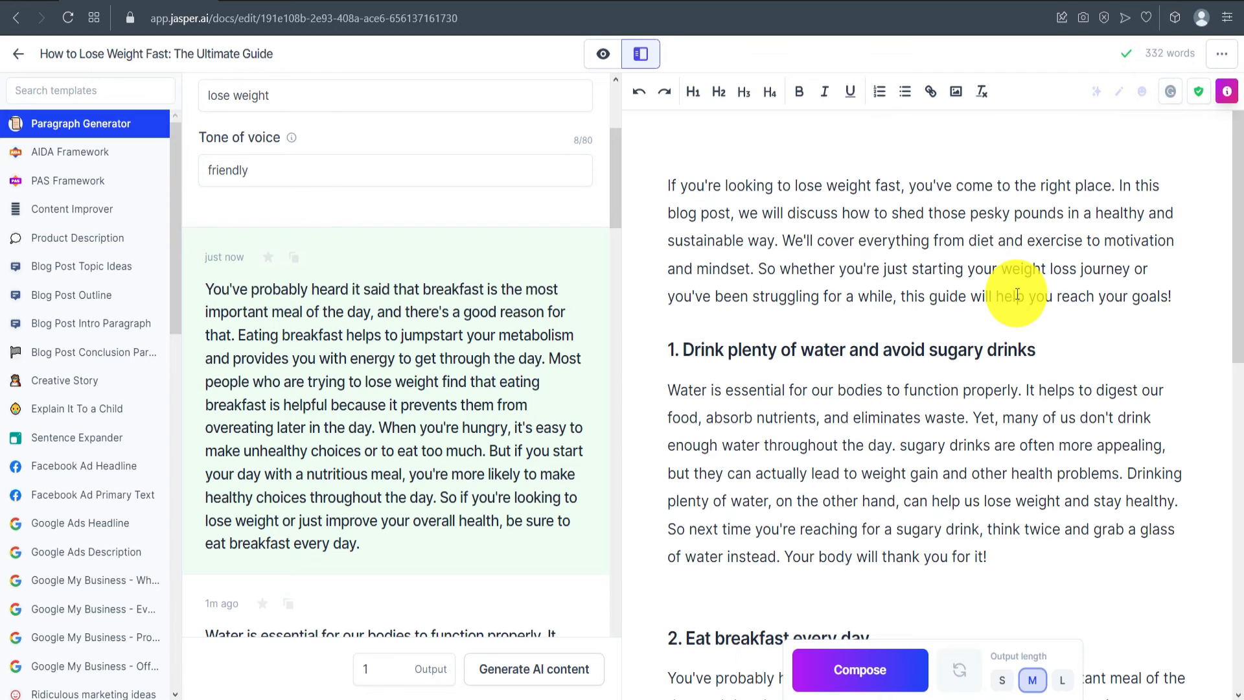
pyautogui.scroll(-1, 1018, 295)
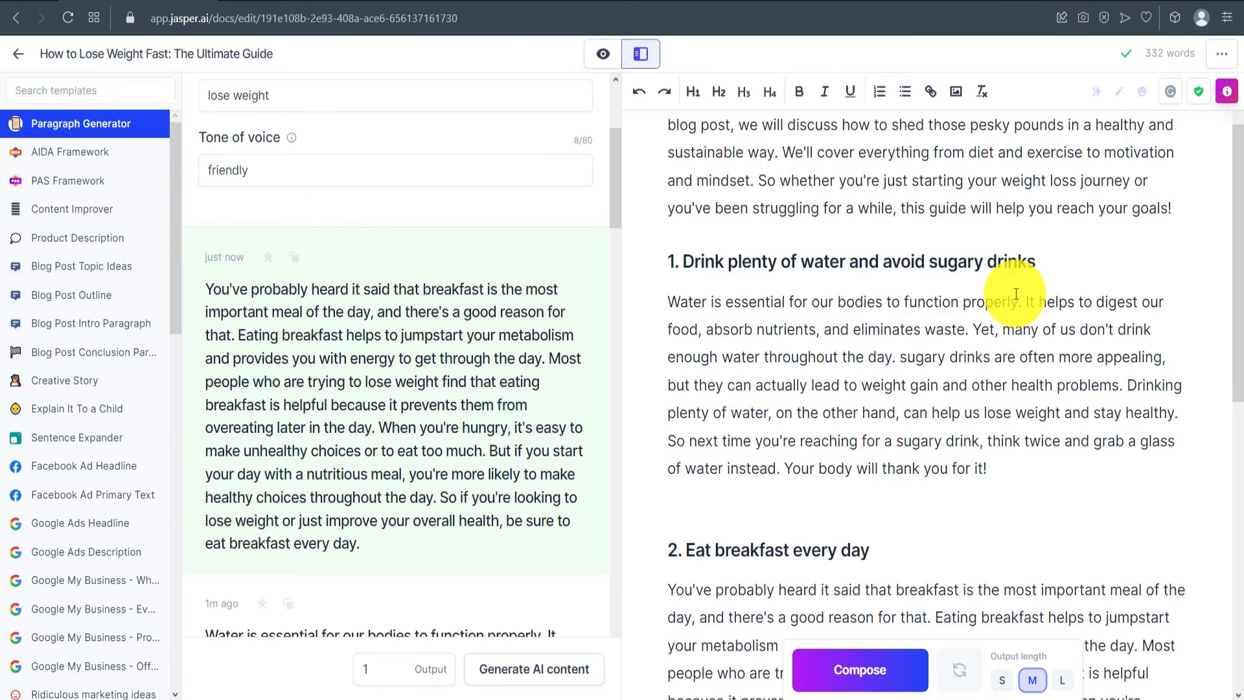
pyautogui.scroll(-3, 1017, 294)
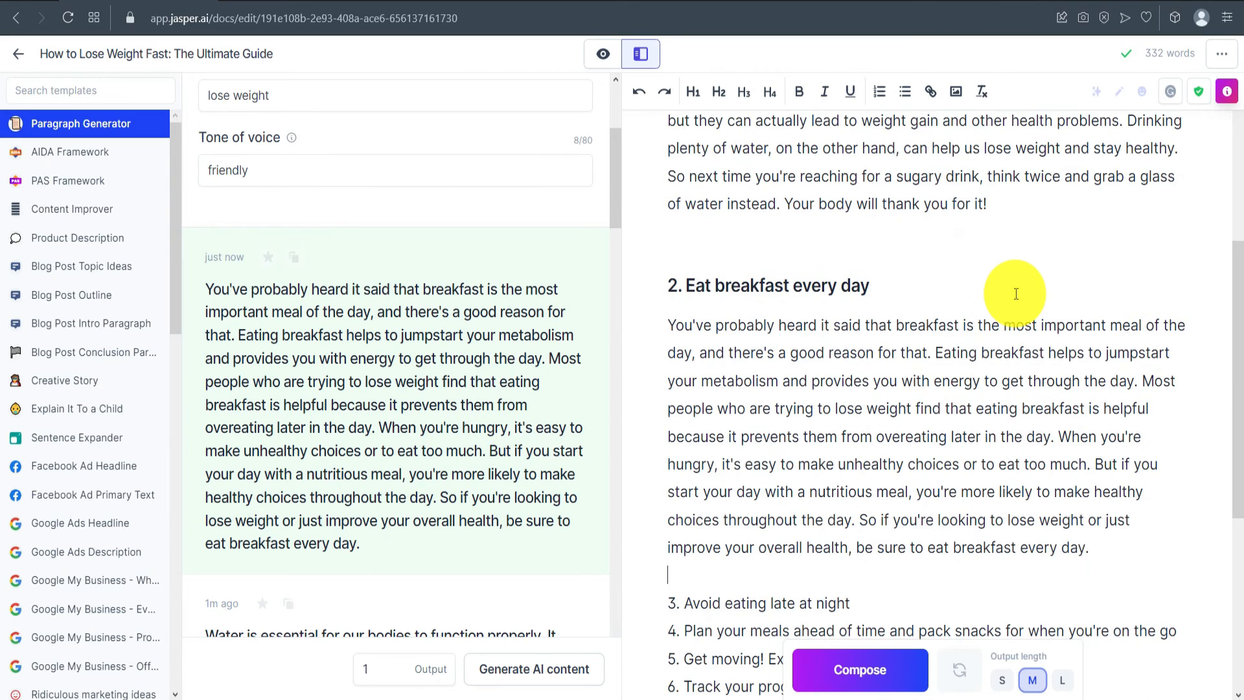
# Generate one conclusion with the Blog Post Conclusion Paragraph template, using the prefilled main point about following the steps to lose weight fast.
pyautogui.scroll(-4, 1017, 294)
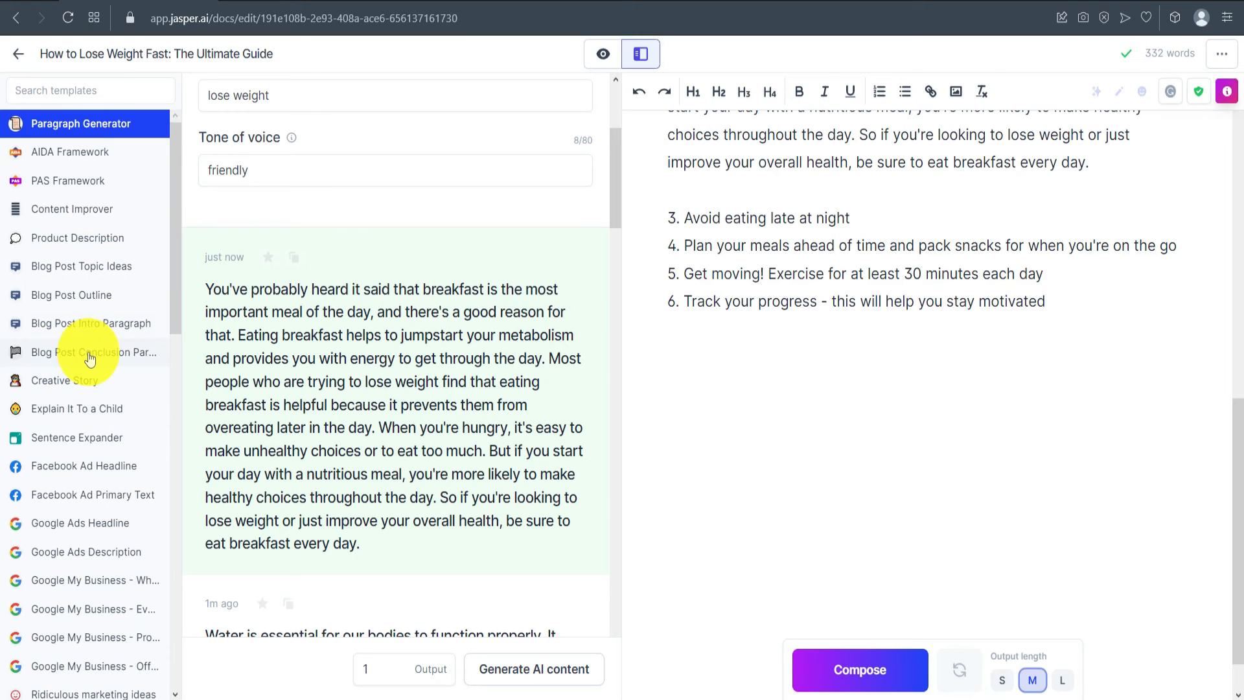
pyautogui.click(67, 356)
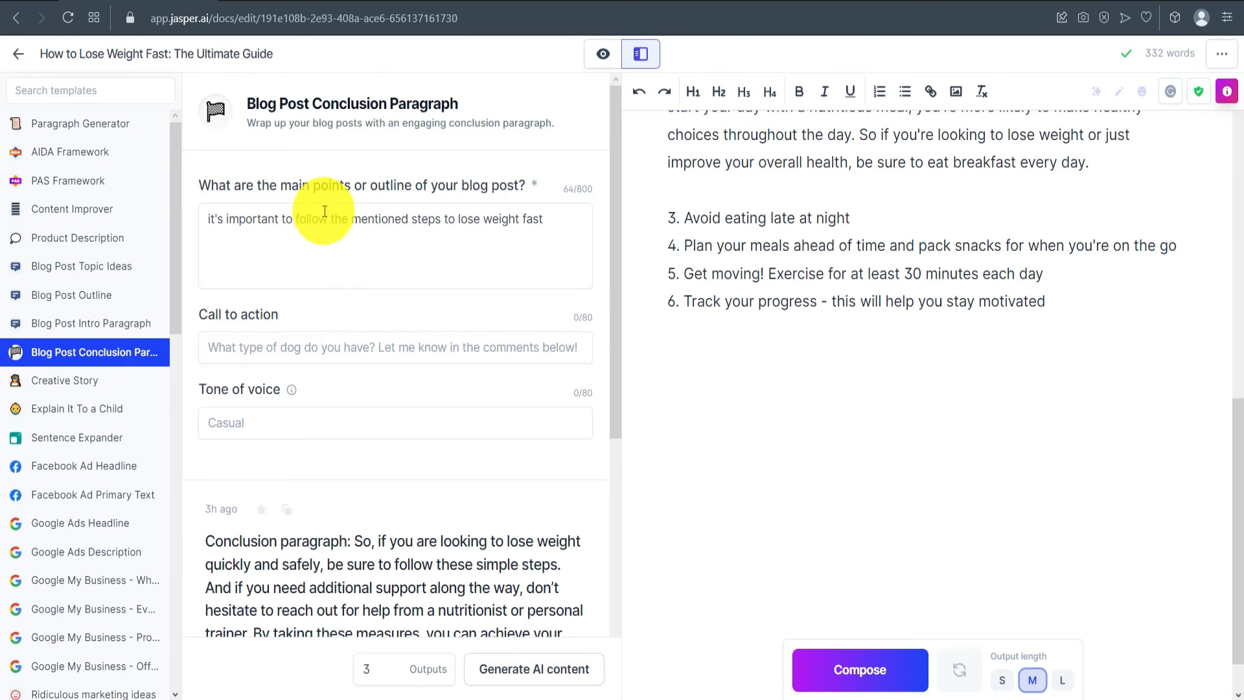
pyautogui.click(363, 228)
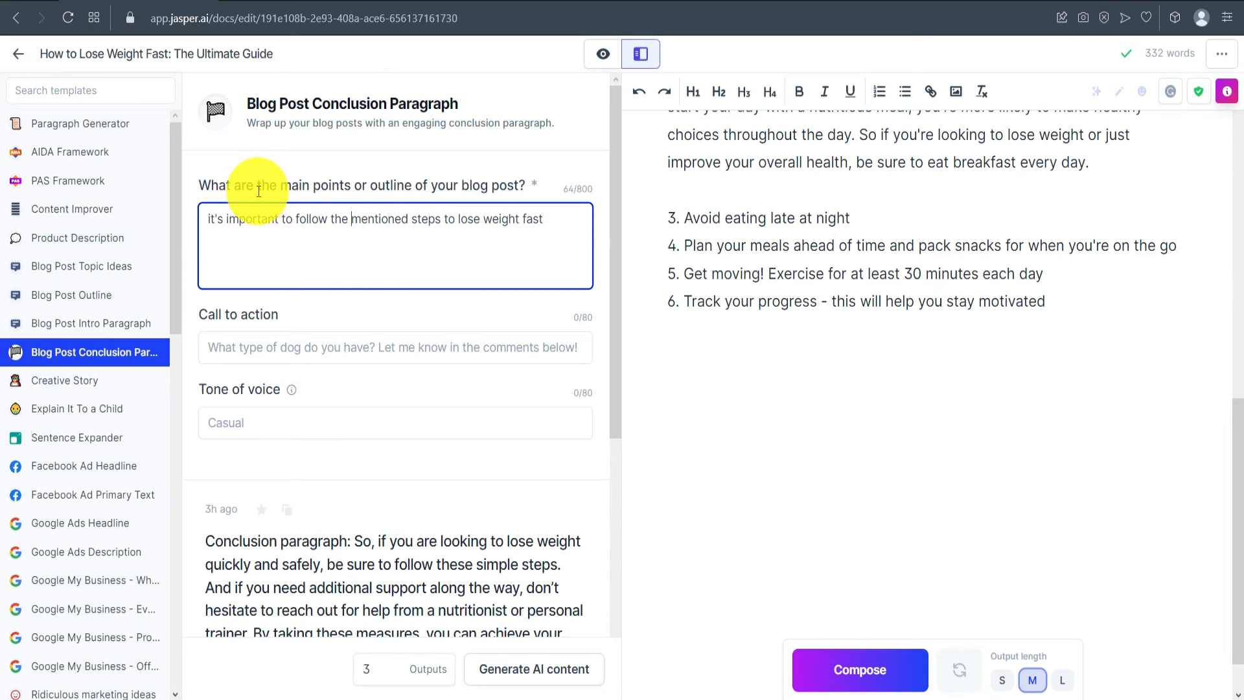
pyautogui.moveTo(281, 184); pyautogui.dragTo(352, 180)
pyautogui.click(387, 181)
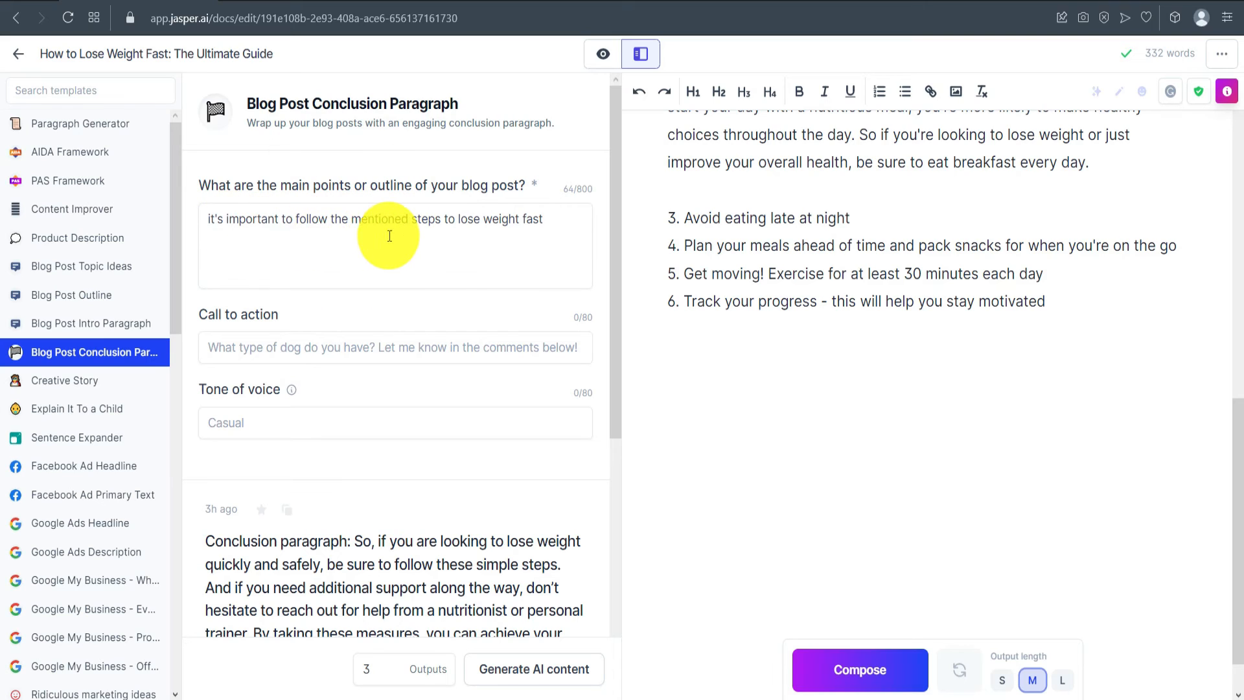
pyautogui.click(556, 222)
pyautogui.click(316, 348)
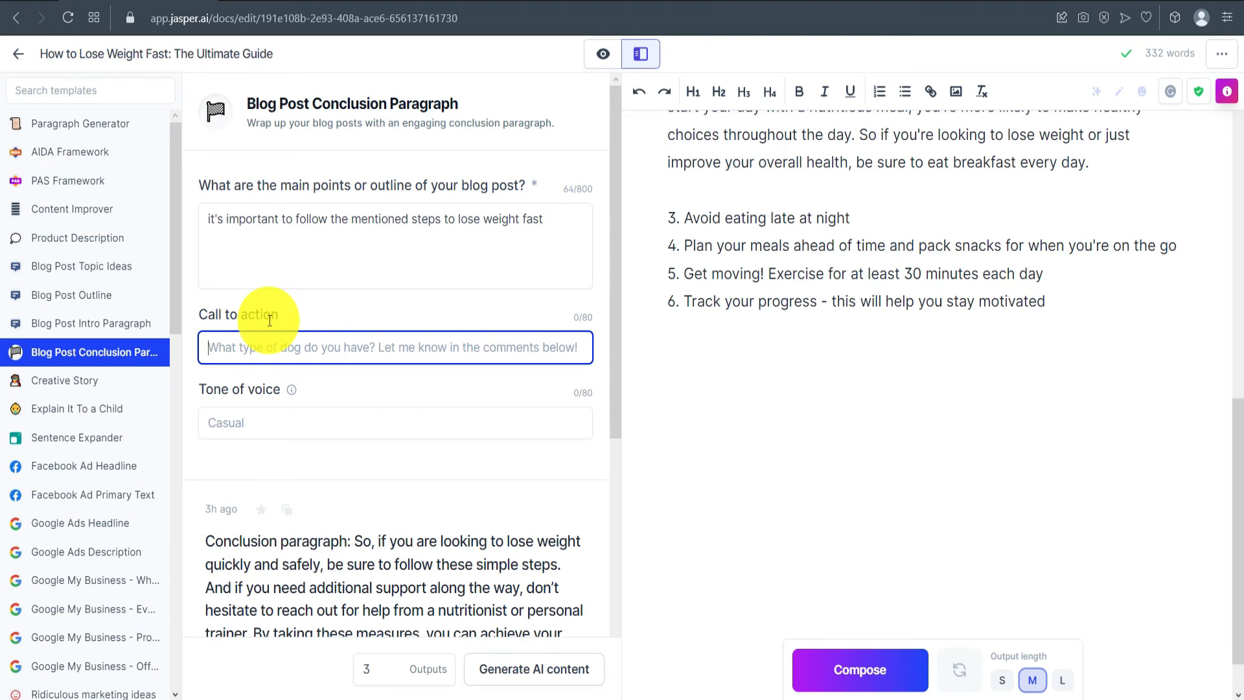
pyautogui.scroll(-2, 270, 320)
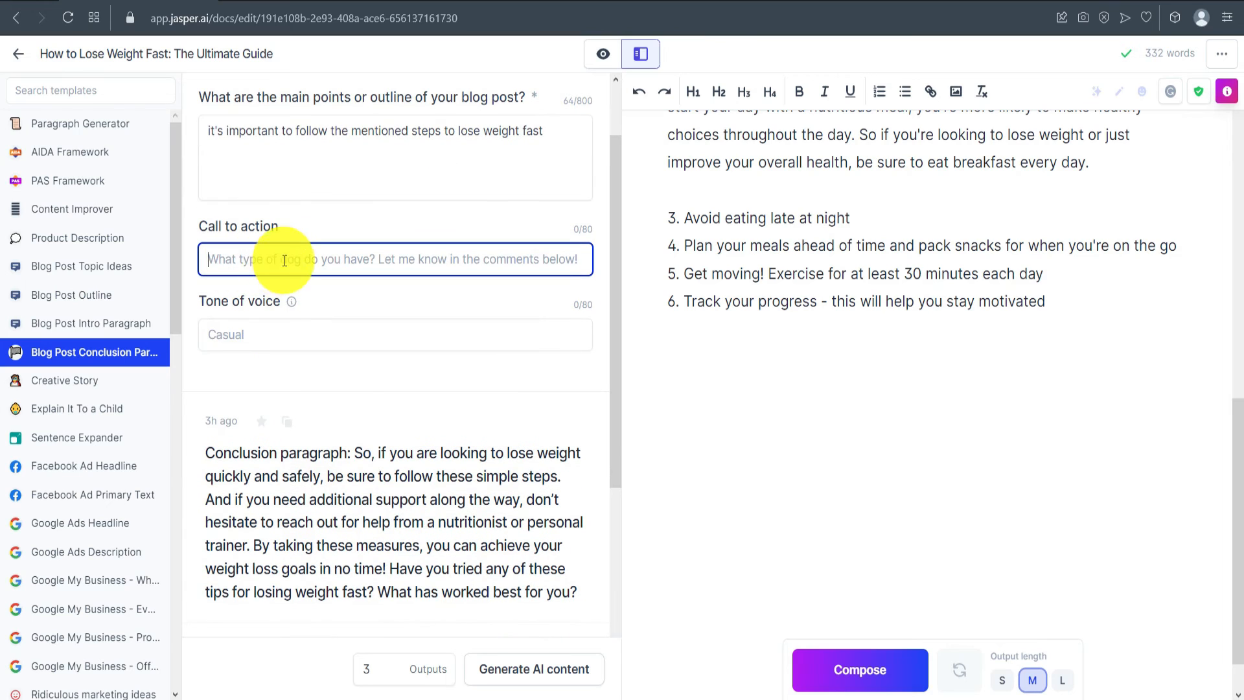
pyautogui.click(380, 669)
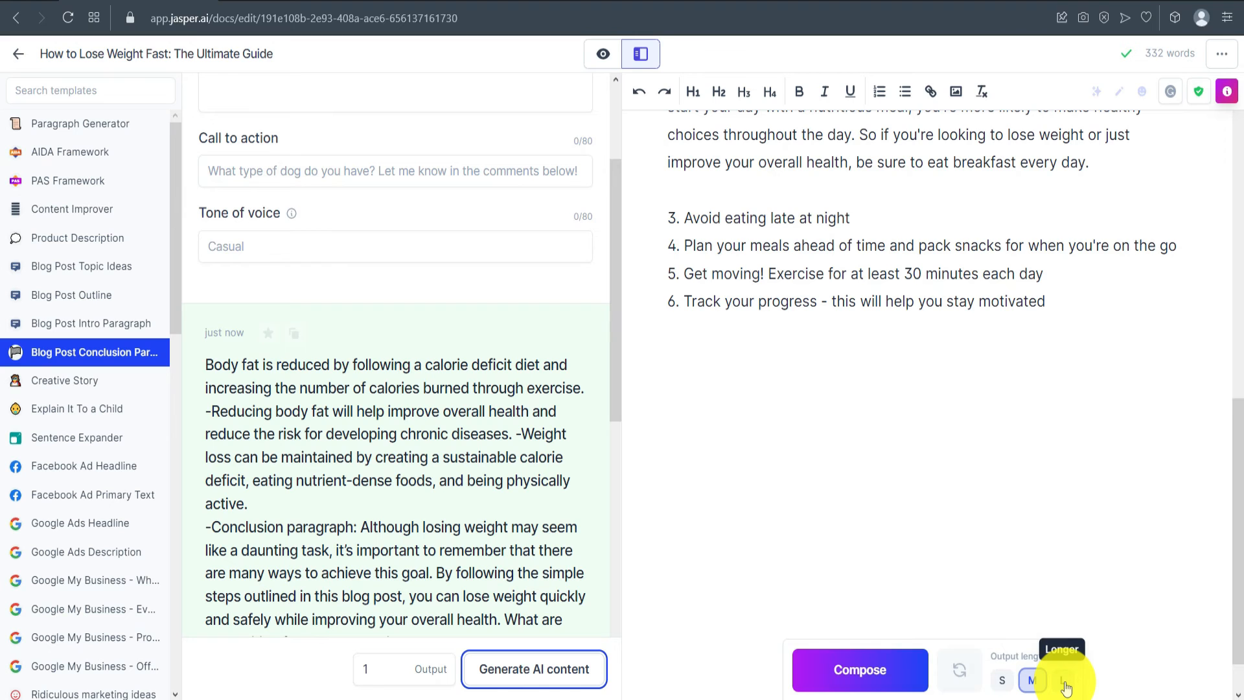
# Copy the generated conclusion and paste it below the outline under a new Heading 2 reading "Conclusion".
pyautogui.scroll(-1, 305, 402)
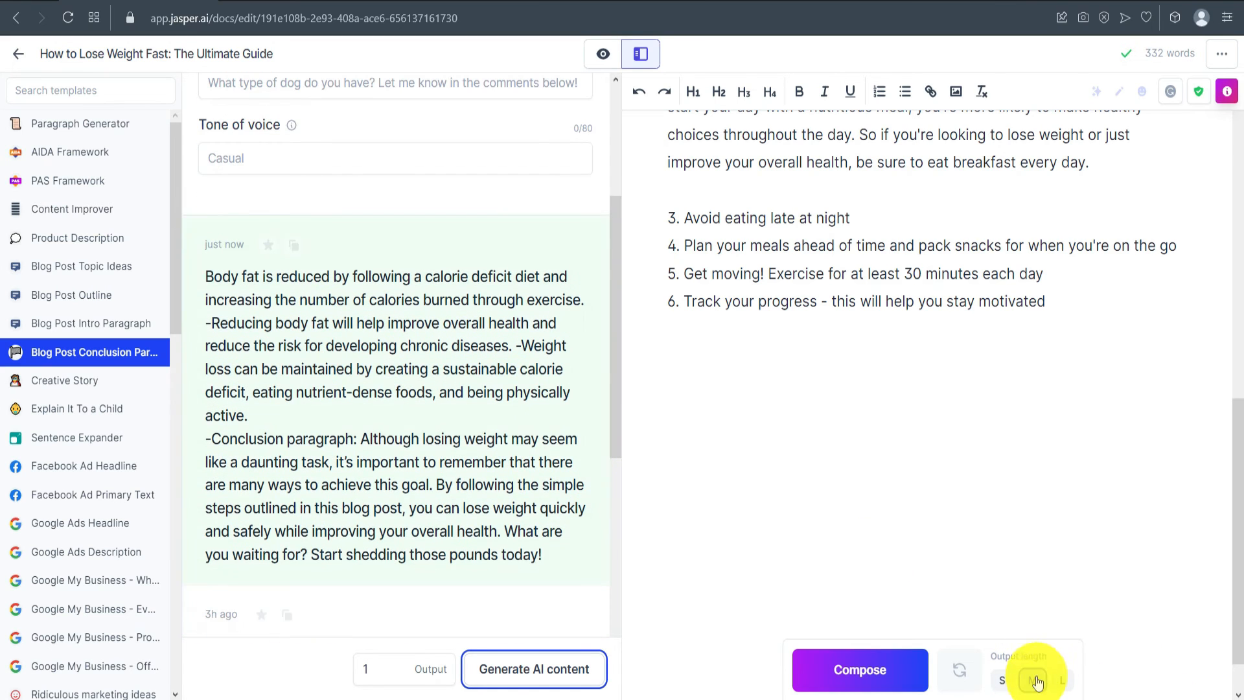
pyautogui.scroll(-1, 411, 415)
pyautogui.scroll(1, 363, 337)
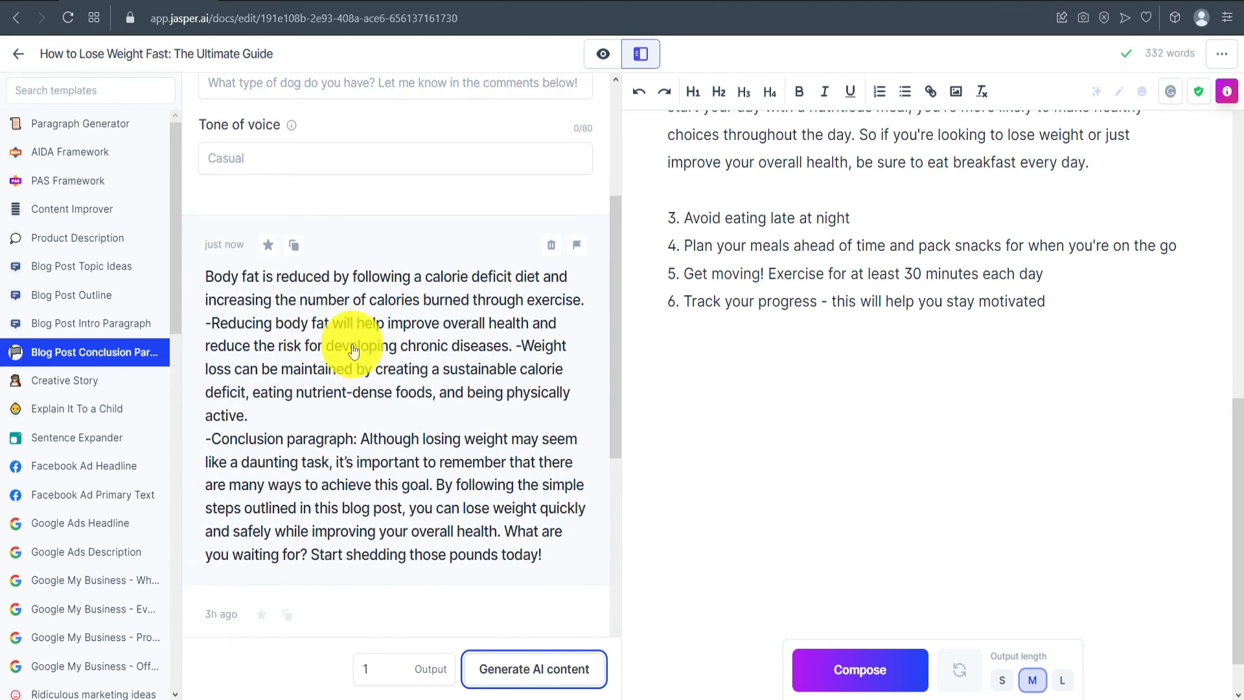
pyautogui.click(294, 244)
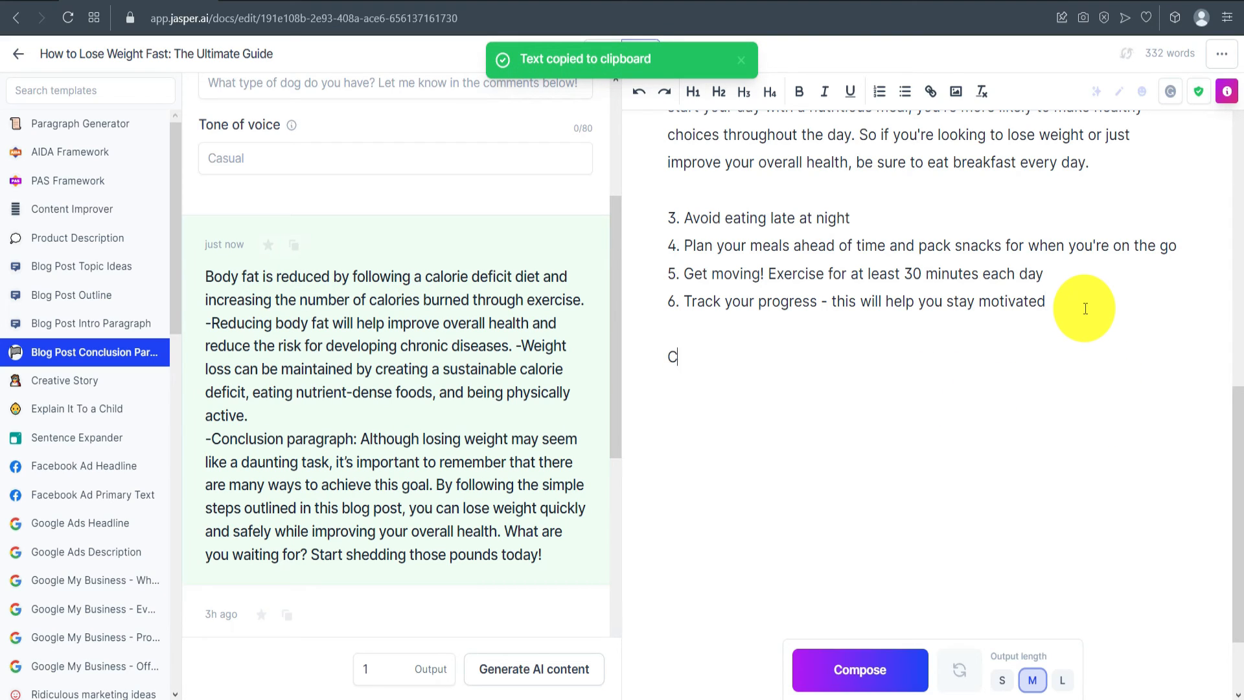
pyautogui.write('onclusio')
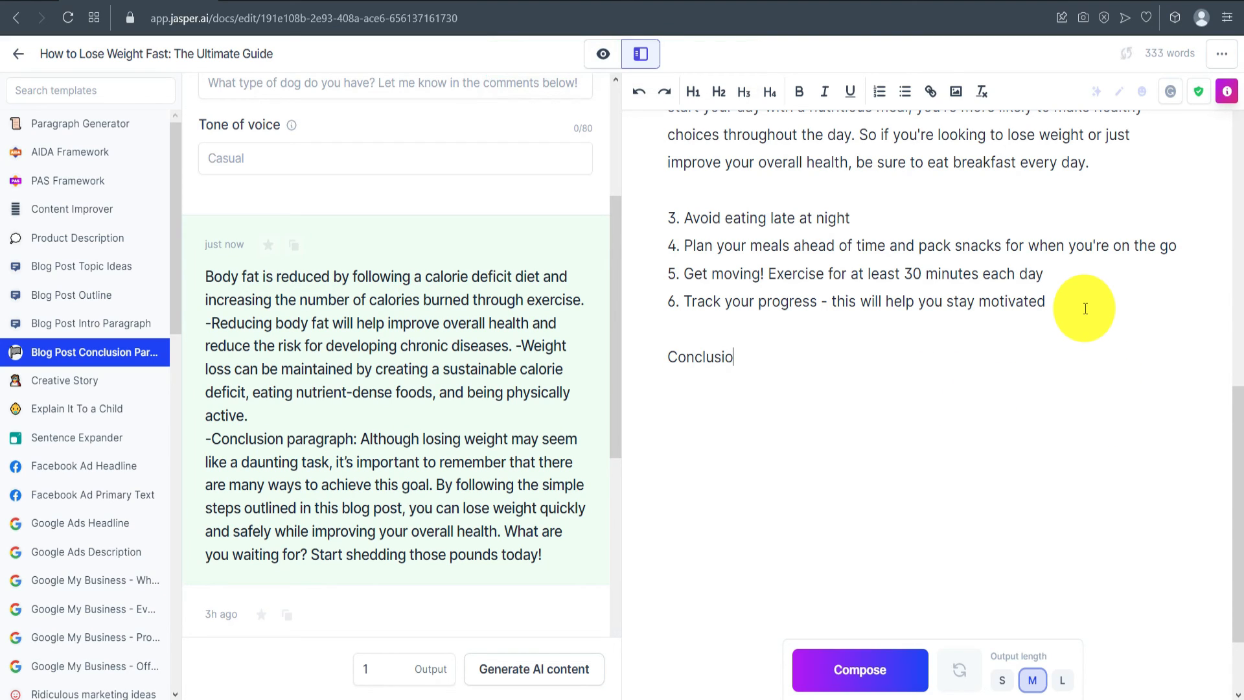
pyautogui.write('n')
pyautogui.hotkey('ctrl', 'v')
pyautogui.scroll(-3, 787, 548)
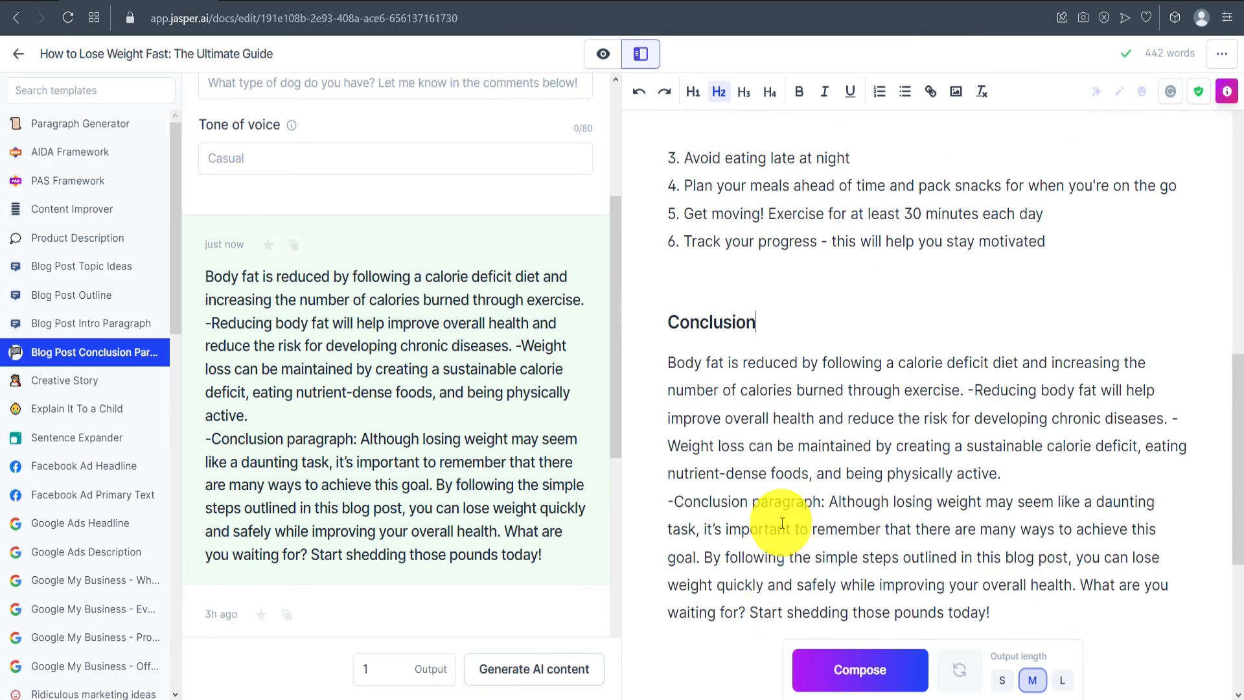
pyautogui.click(1031, 586)
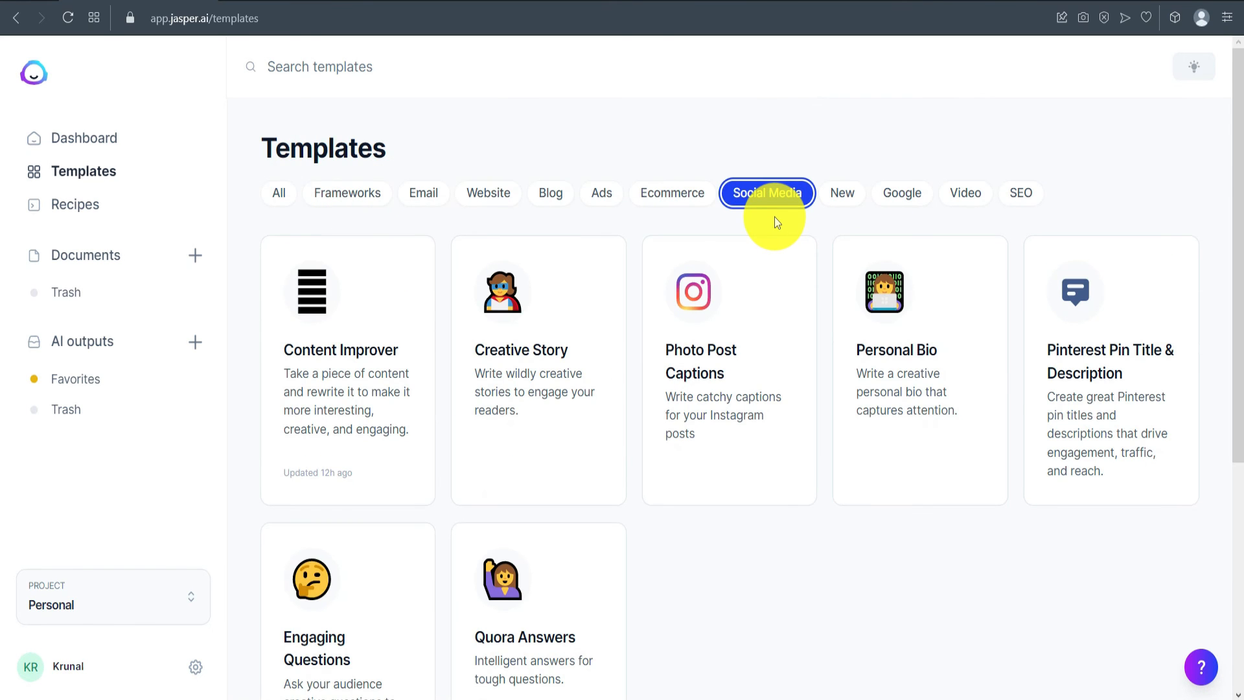
# Open the Quora Answers template from the Social Media templates and go through its question, information and tone of voice fields.
pyautogui.scroll(-3, 776, 217)
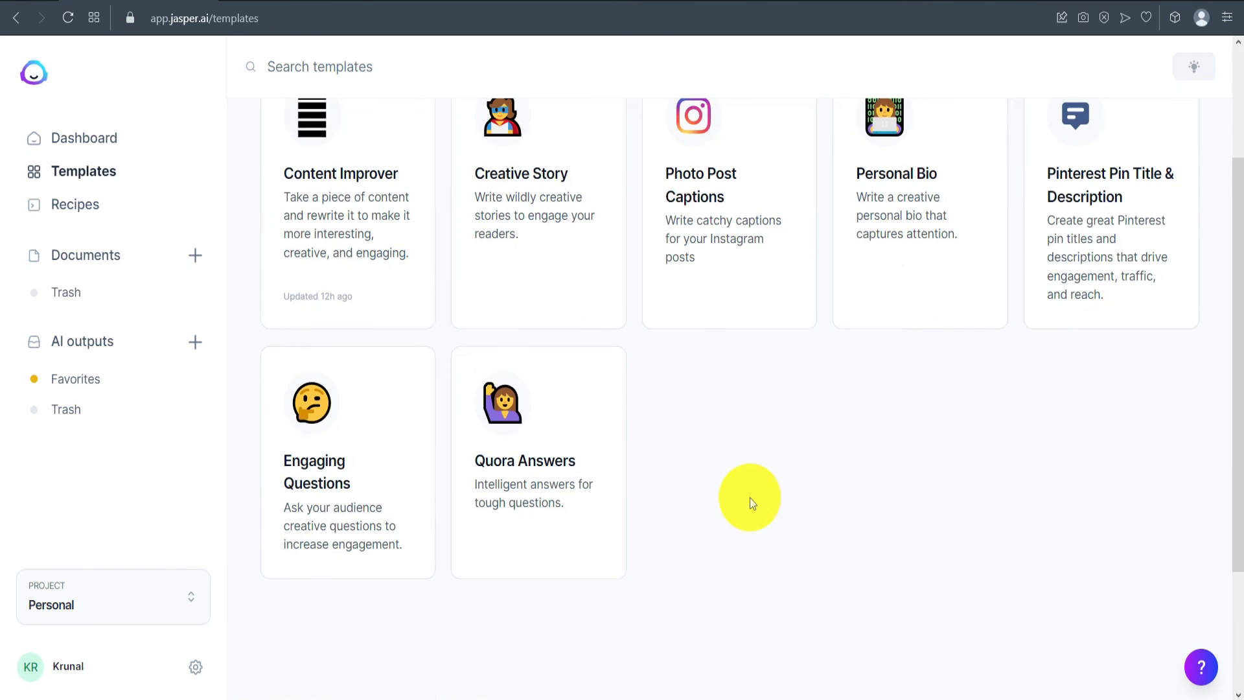
pyautogui.click(523, 462)
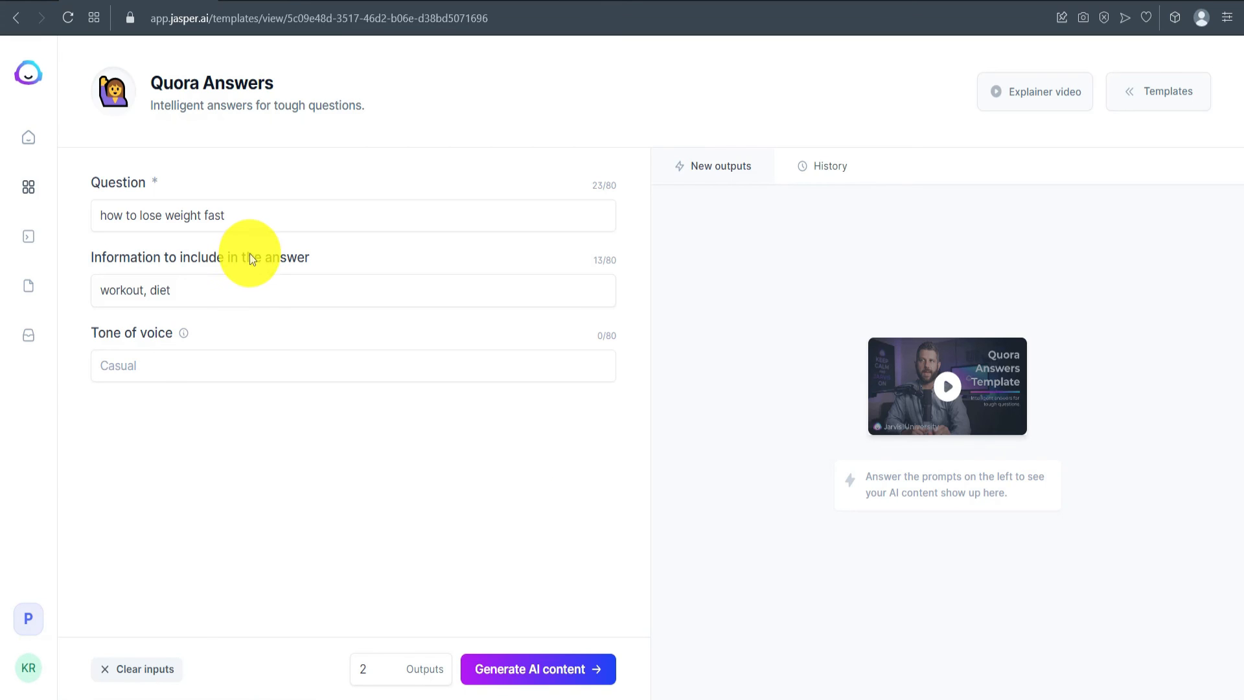
pyautogui.tripleClick(259, 218)
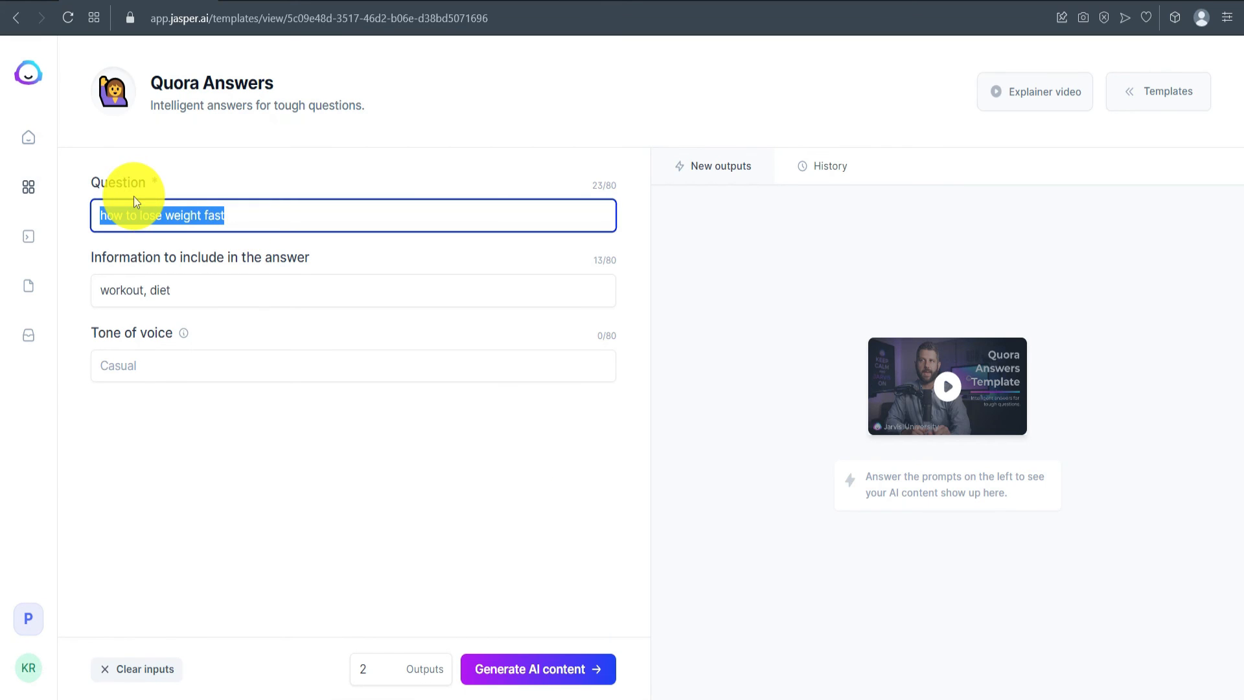
pyautogui.click(250, 217)
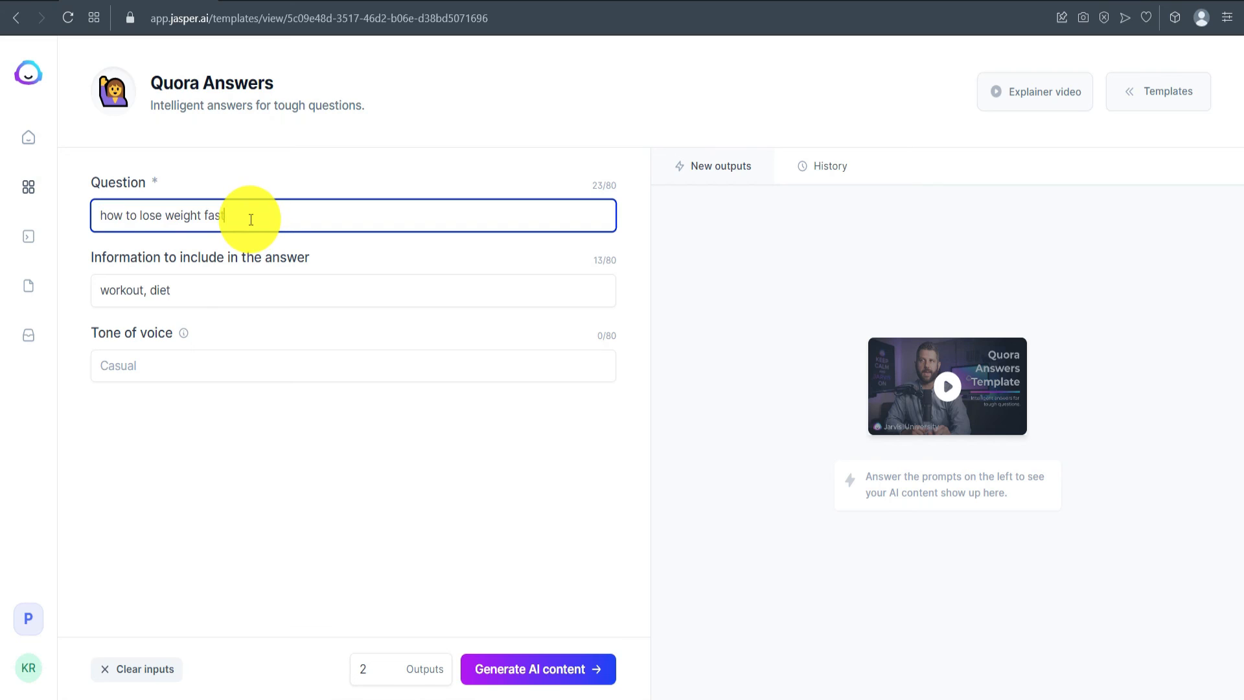
pyautogui.click(185, 257)
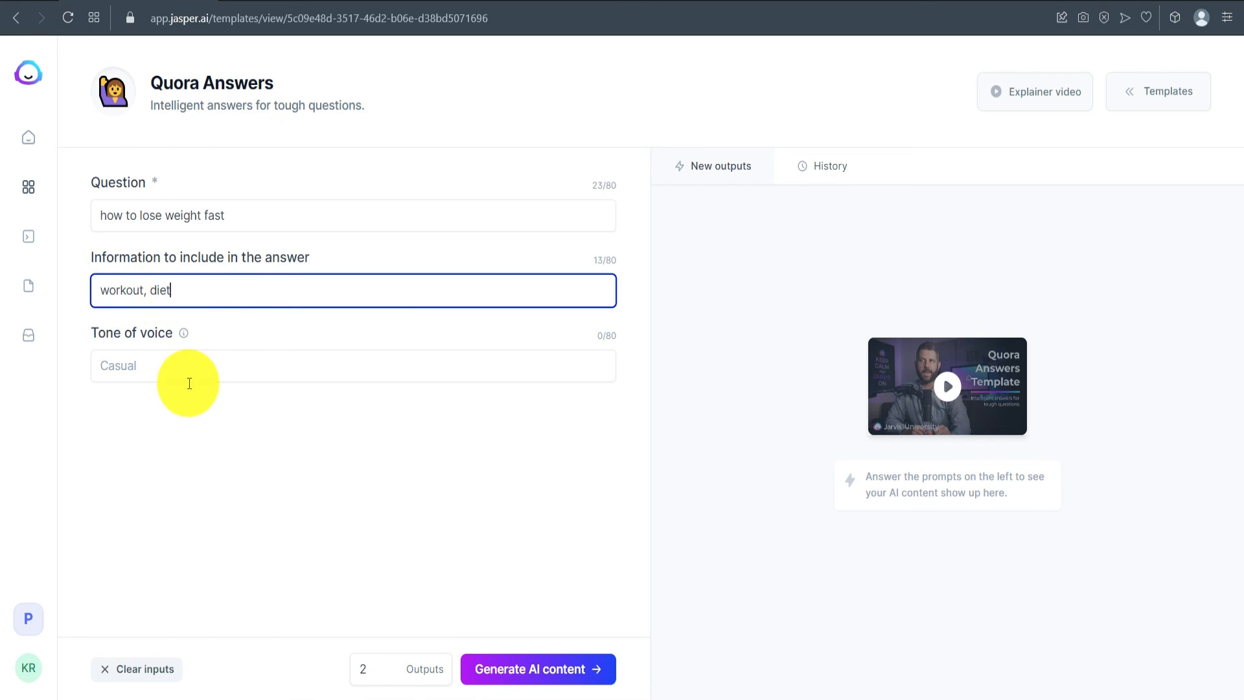
pyautogui.click(176, 366)
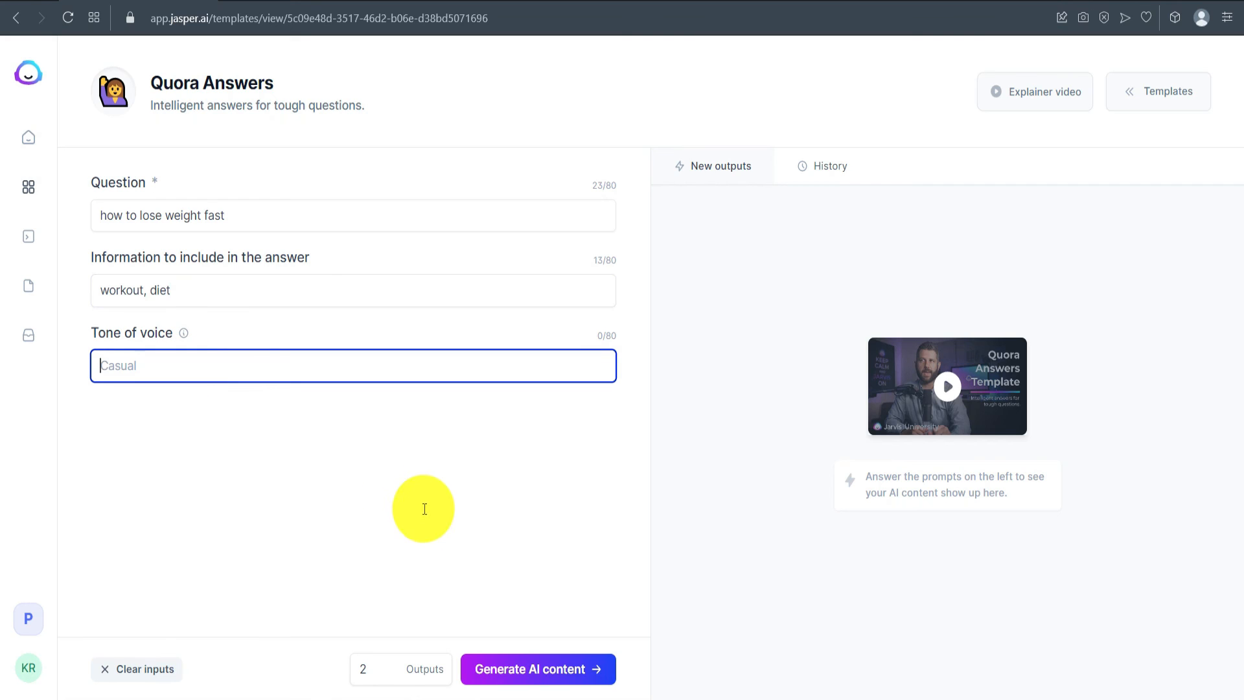
# Set the number of outputs to 1 and generate the Quora answer for "how to lose weight fast".
pyautogui.click(370, 666)
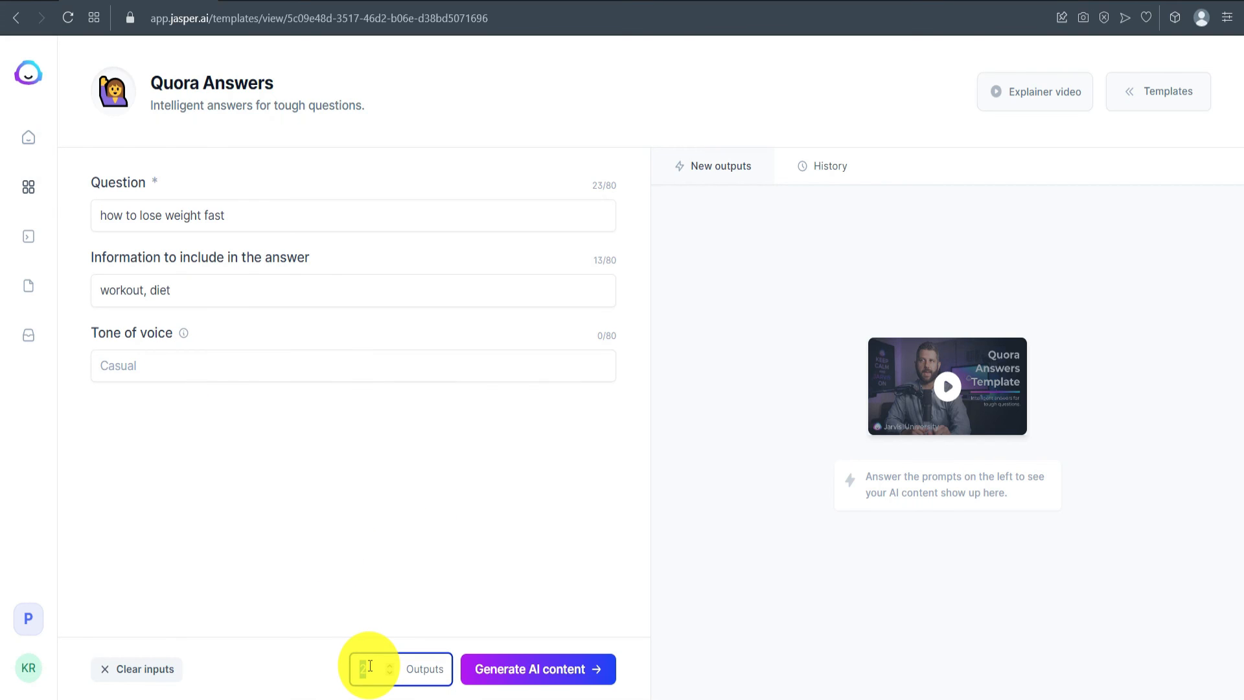
pyautogui.click(389, 554)
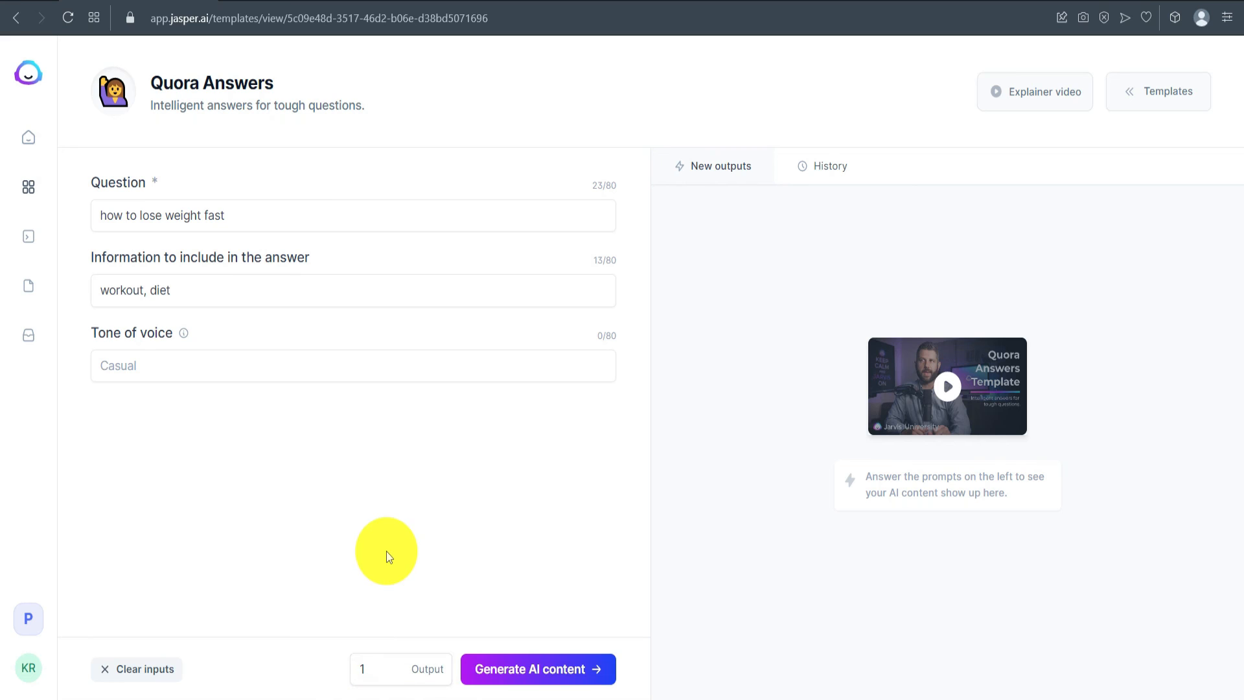
pyautogui.click(563, 671)
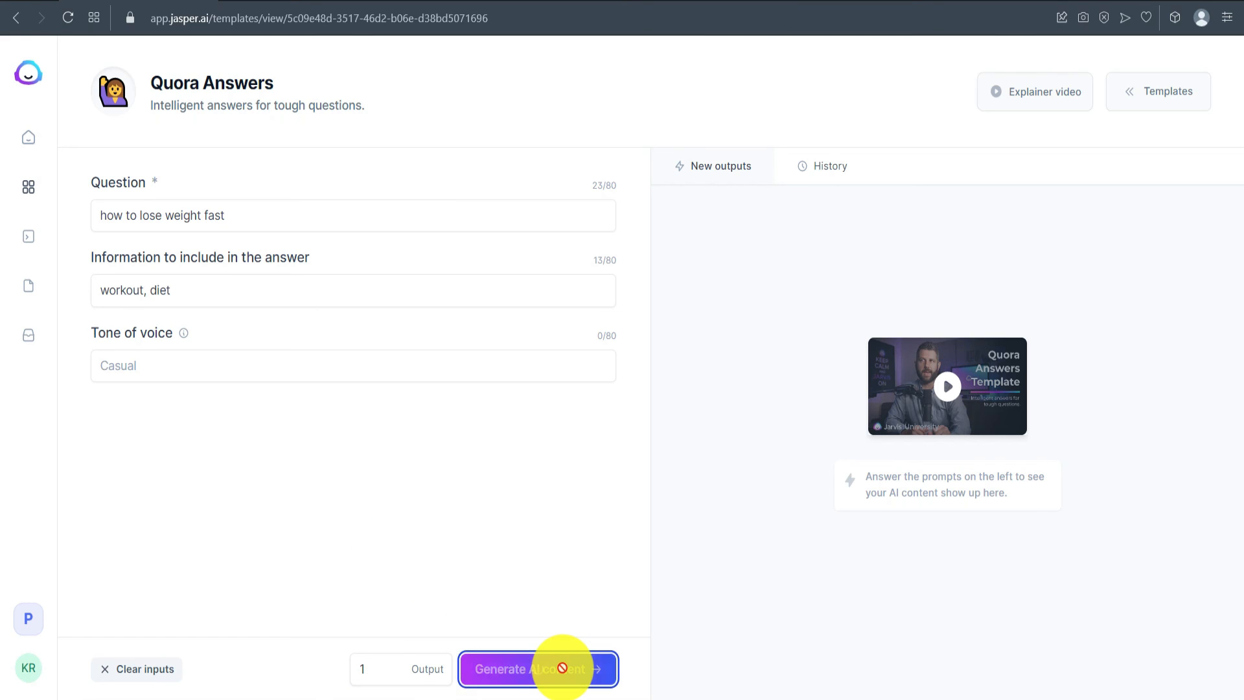